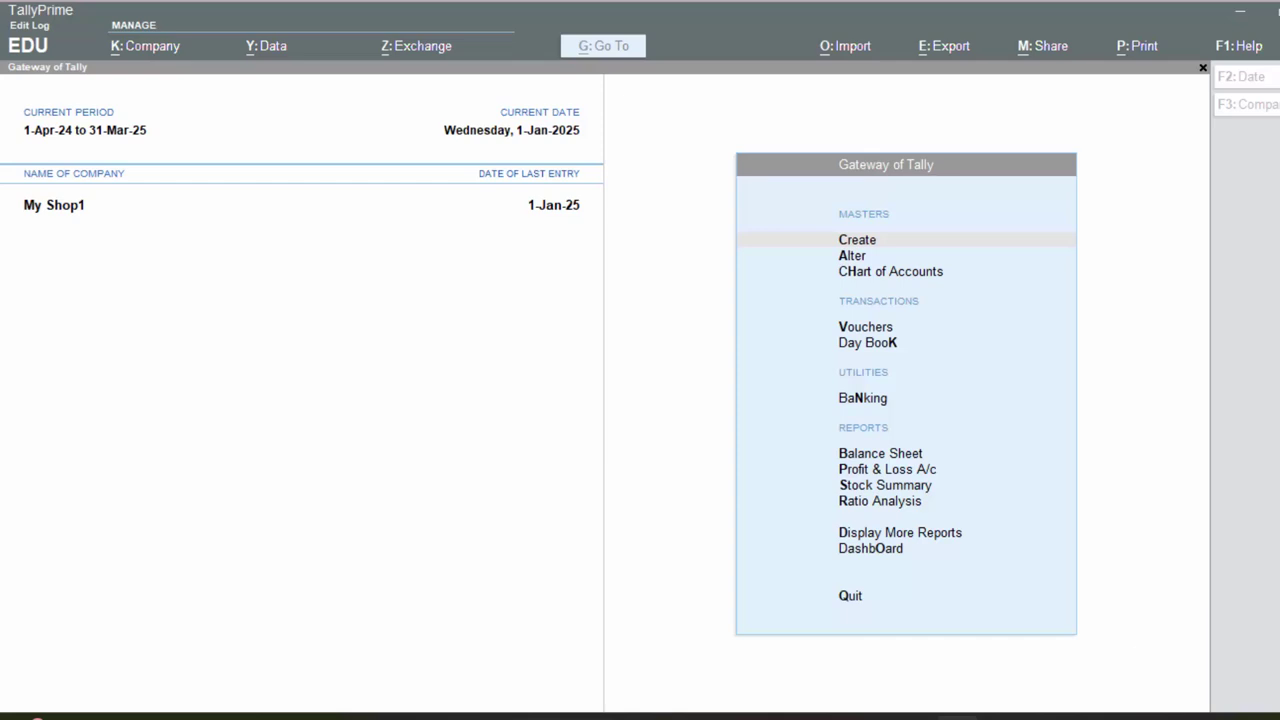
- Reload My Shop1 from the company list and open Master Alteration
{"action": "left_click", "coordinate": [137, 288]}
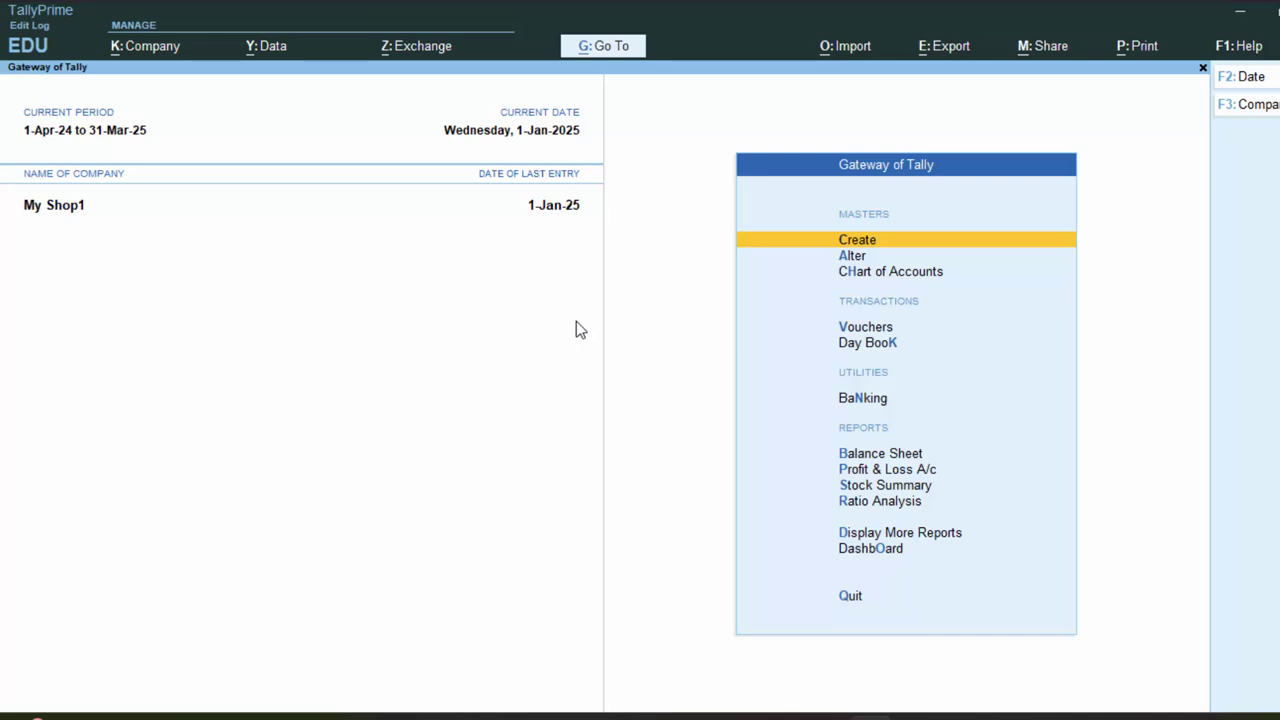
{"action": "key", "text": "Down"}
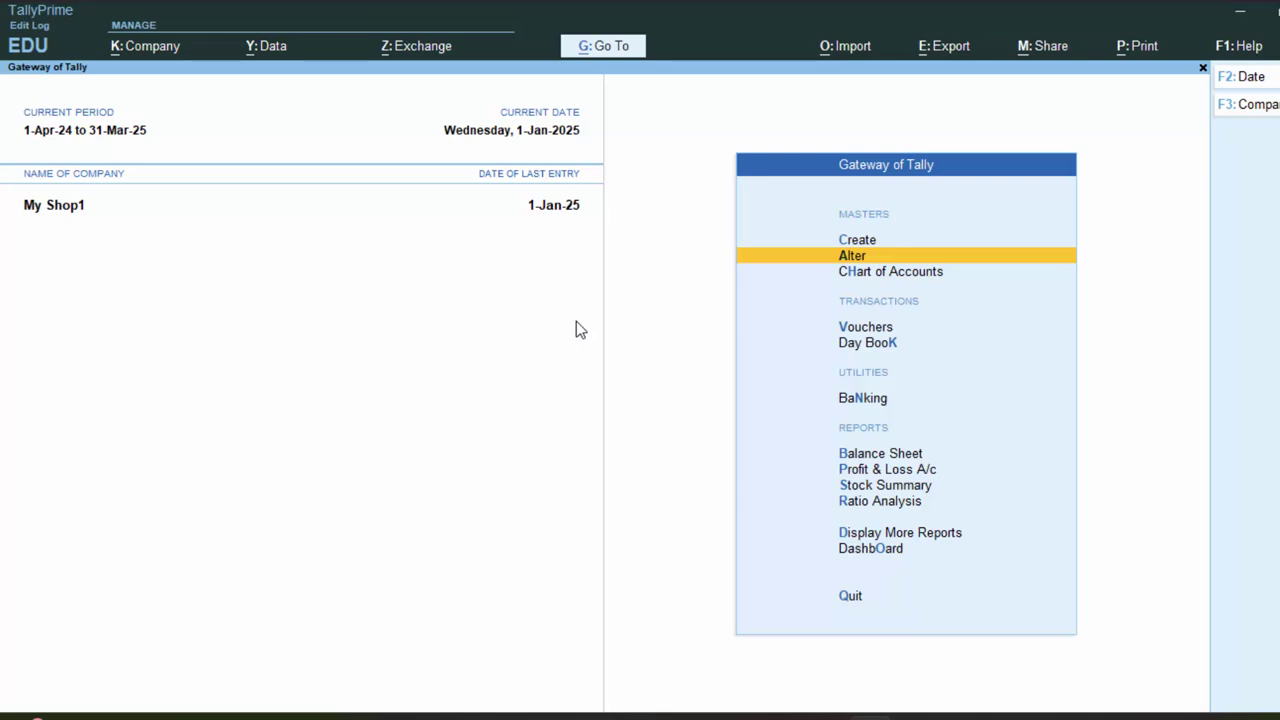
{"action": "left_click", "coordinate": [1268, 116]}
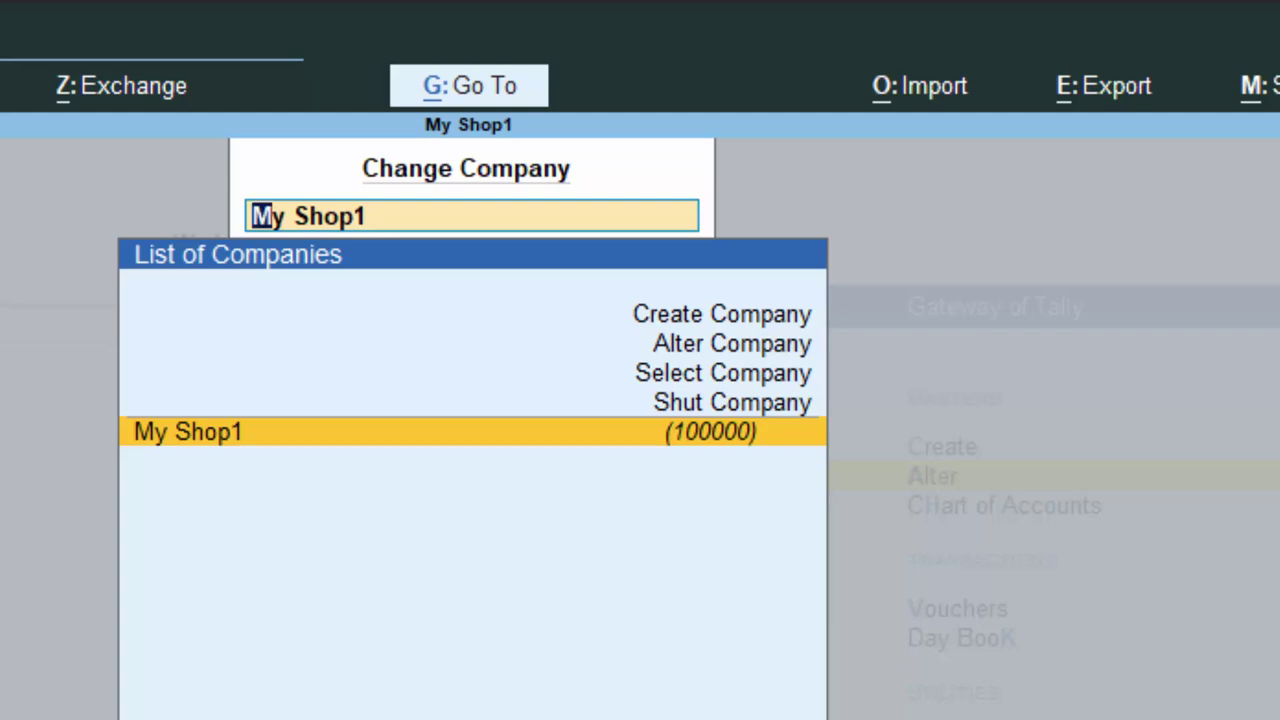
{"action": "key", "text": "Return"}
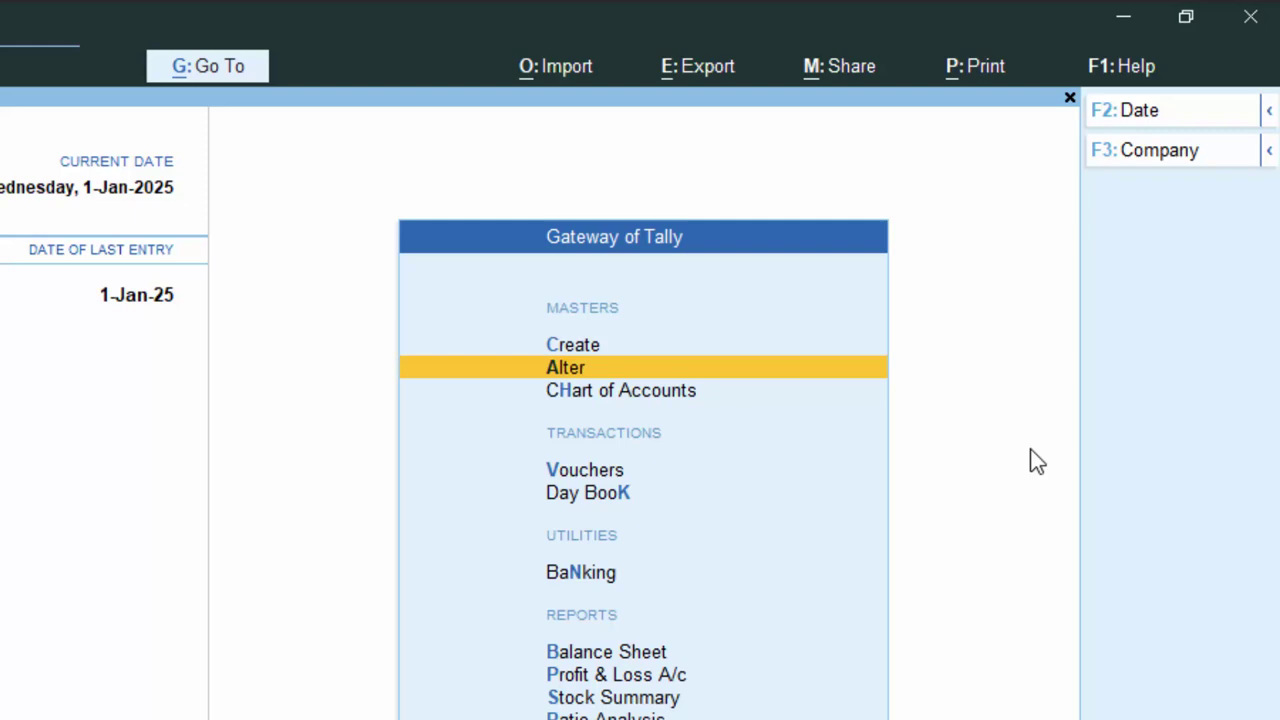
{"action": "key", "text": "Return"}
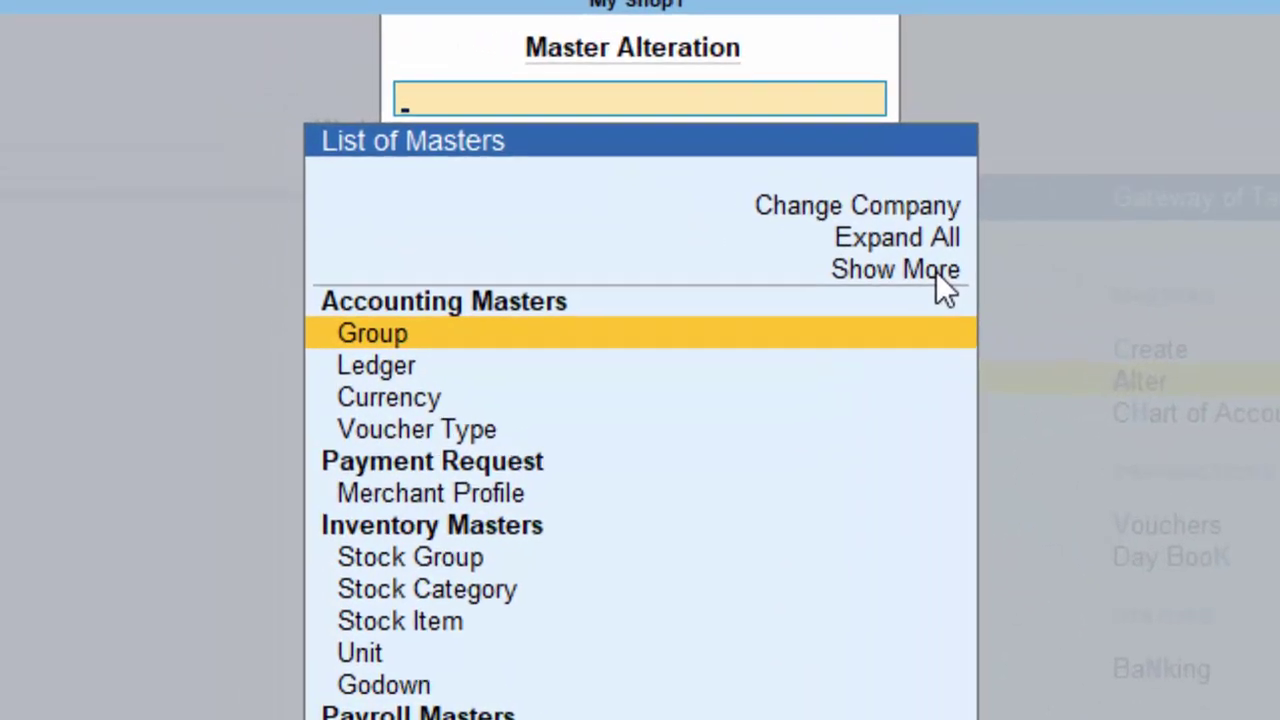
- Show more and inactive master types, then open the Keyboard stock item for alteration
{"action": "left_click", "coordinate": [667, 198]}
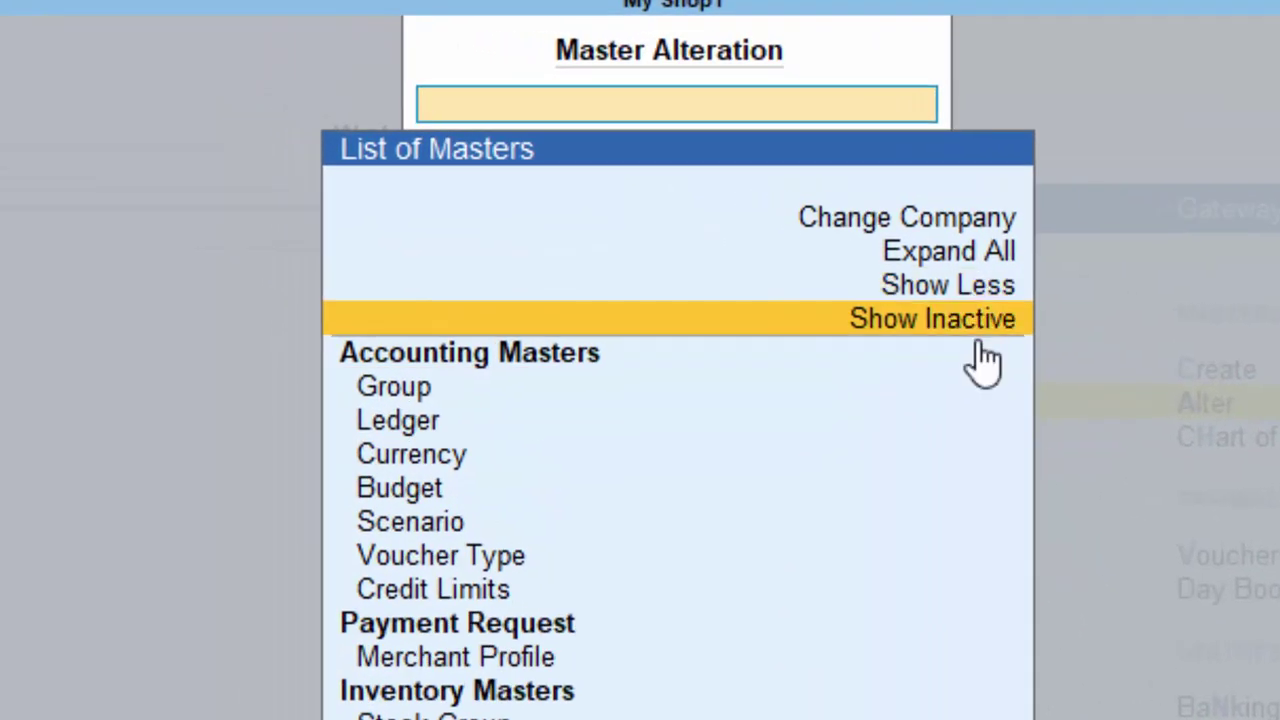
{"action": "left_click", "coordinate": [978, 338]}
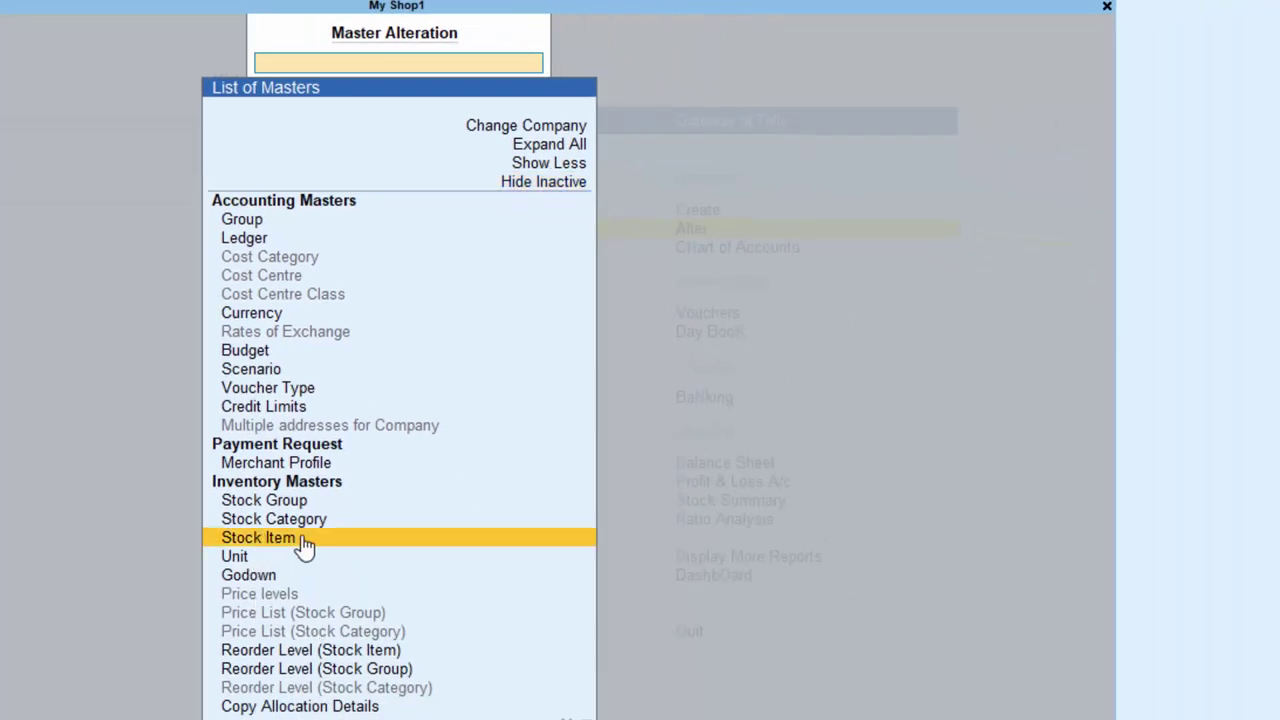
{"action": "left_click", "coordinate": [305, 547]}
{"action": "key", "text": "Return"}
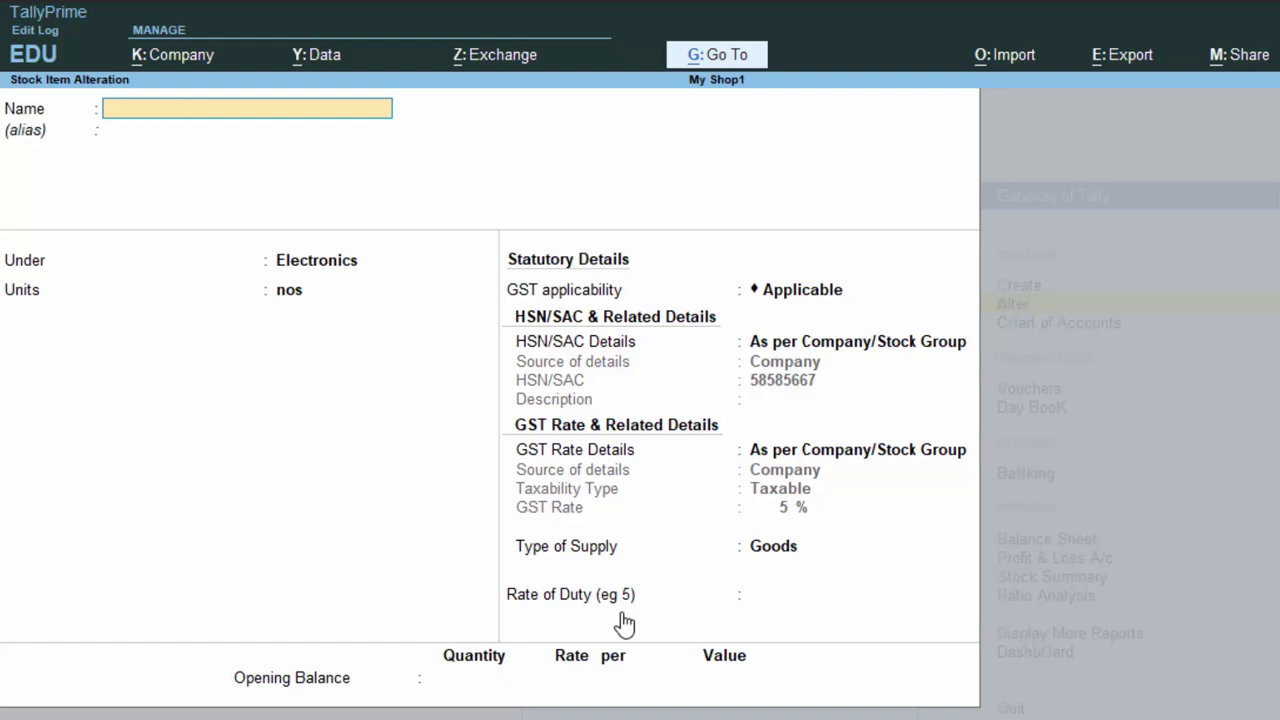
- Close Keyboard, then try deleting the Monitor item and decline
{"action": "key", "text": "Escape"}
{"action": "key", "text": "y"}
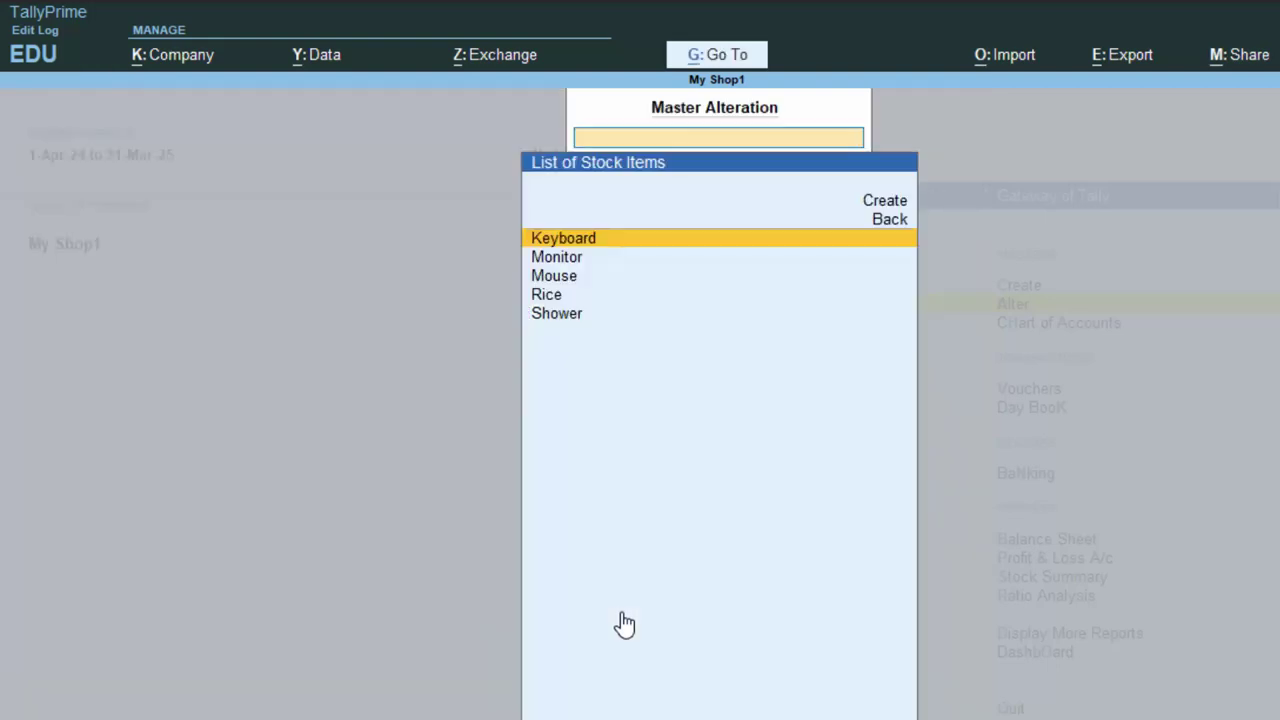
{"action": "key", "text": "Down"}
{"action": "key", "text": "Return"}
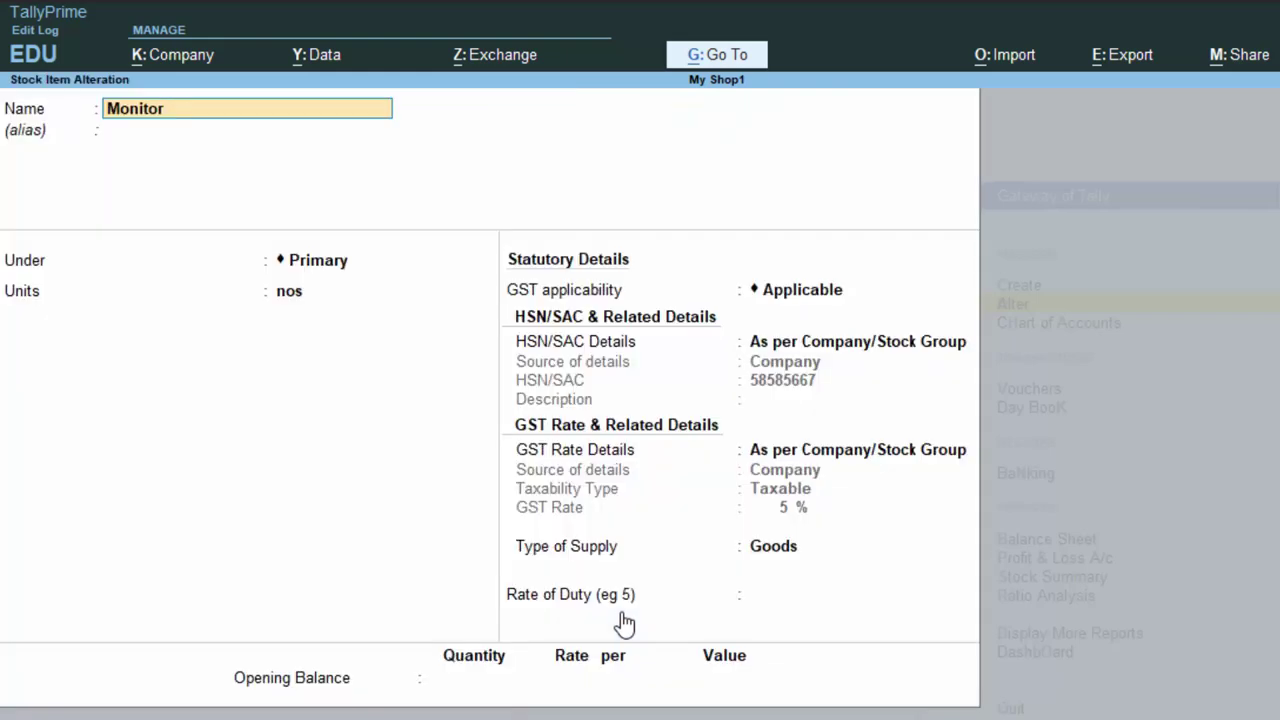
{"action": "key", "text": "alt+d"}
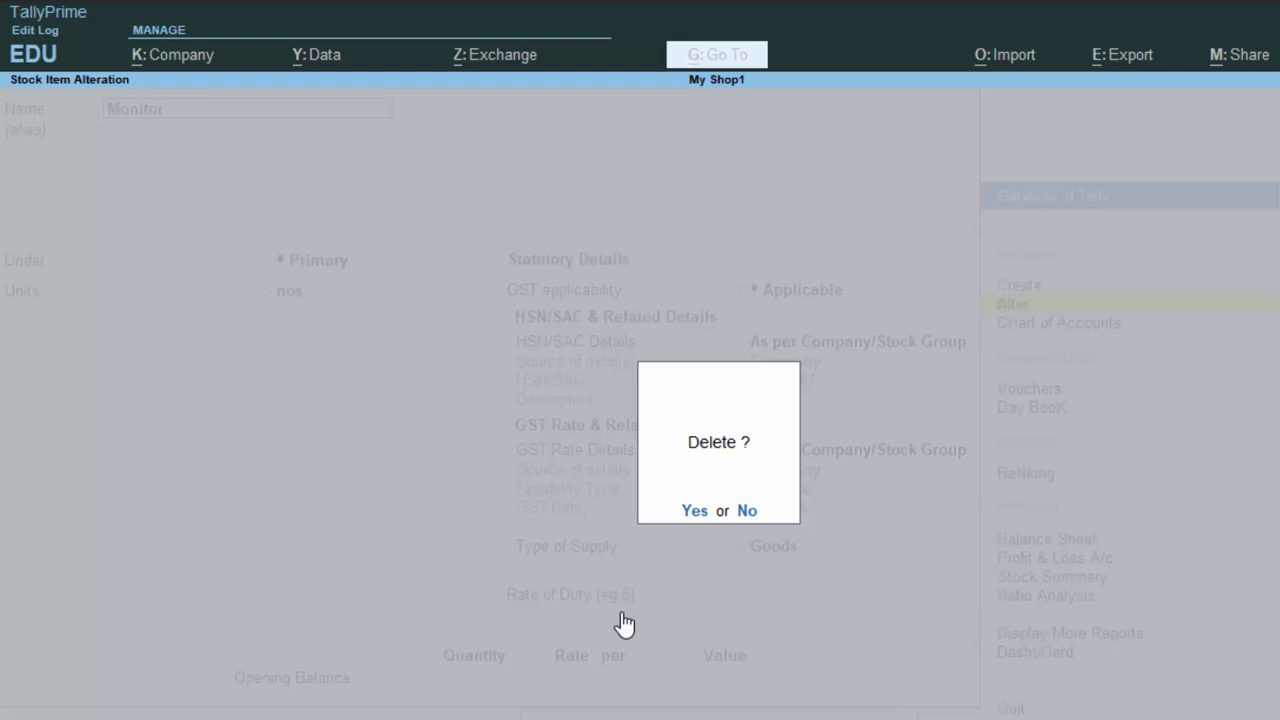
{"action": "key", "text": "n"}
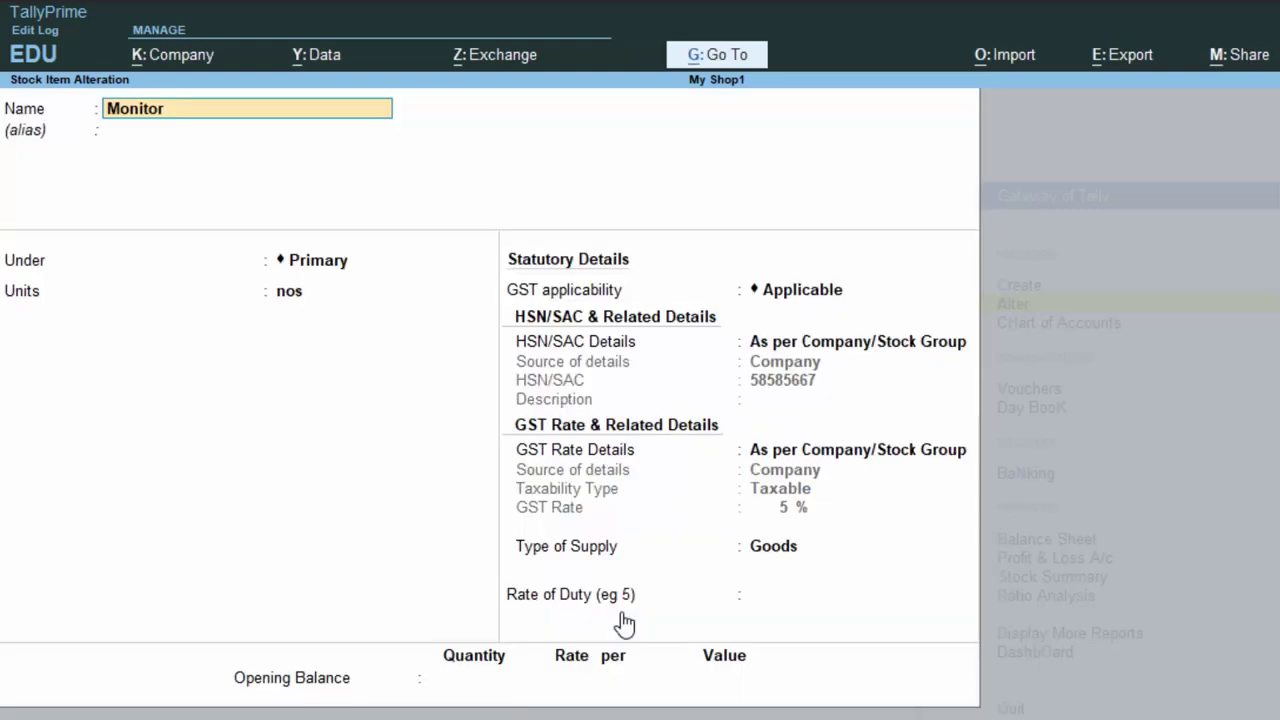
{"action": "key", "text": "BackSpace"}
{"action": "key", "text": "Escape"}
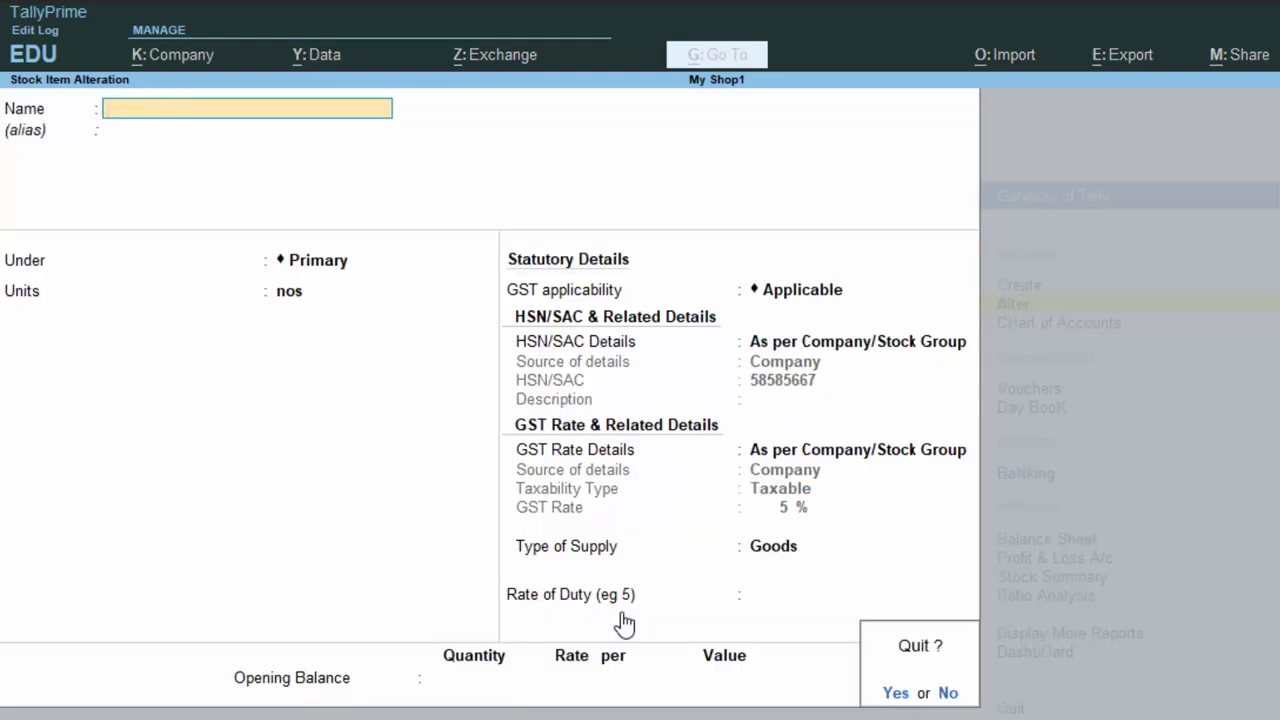
{"action": "key", "text": "y"}
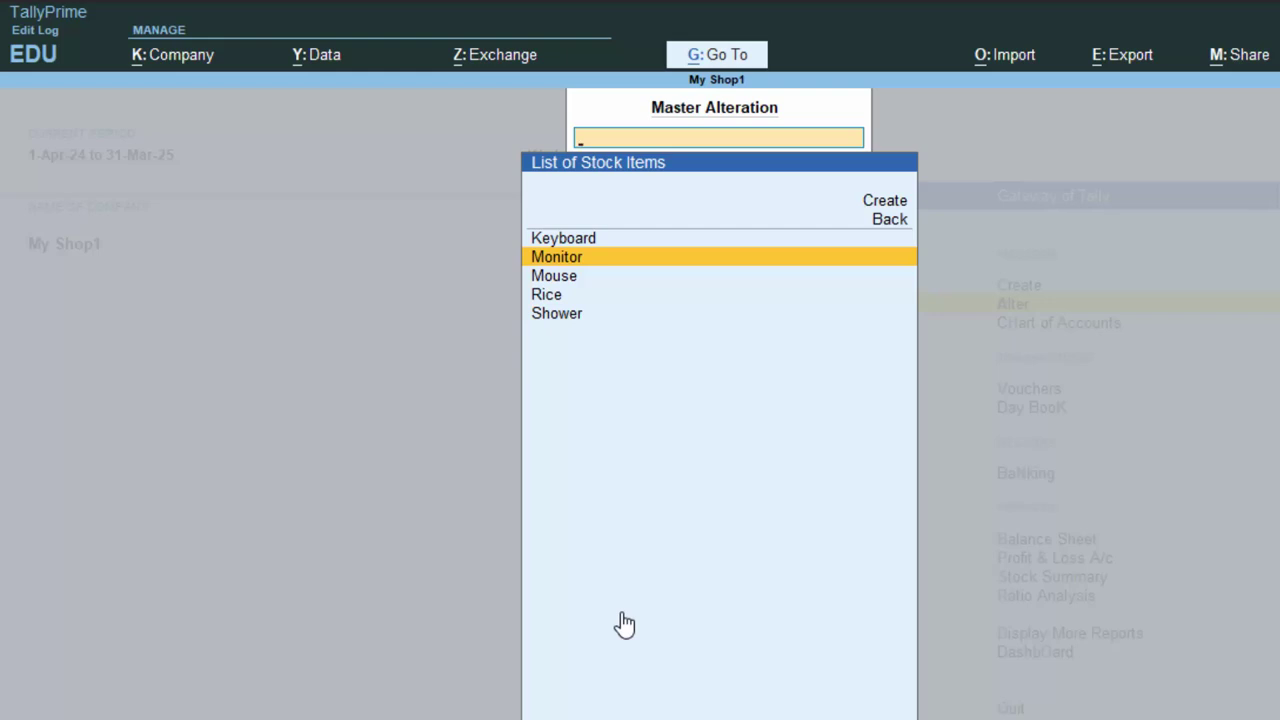
- Try deleting the Mouse item, decline, and return to the stock list
{"action": "key", "text": "Down"}
{"action": "key", "text": "Return"}
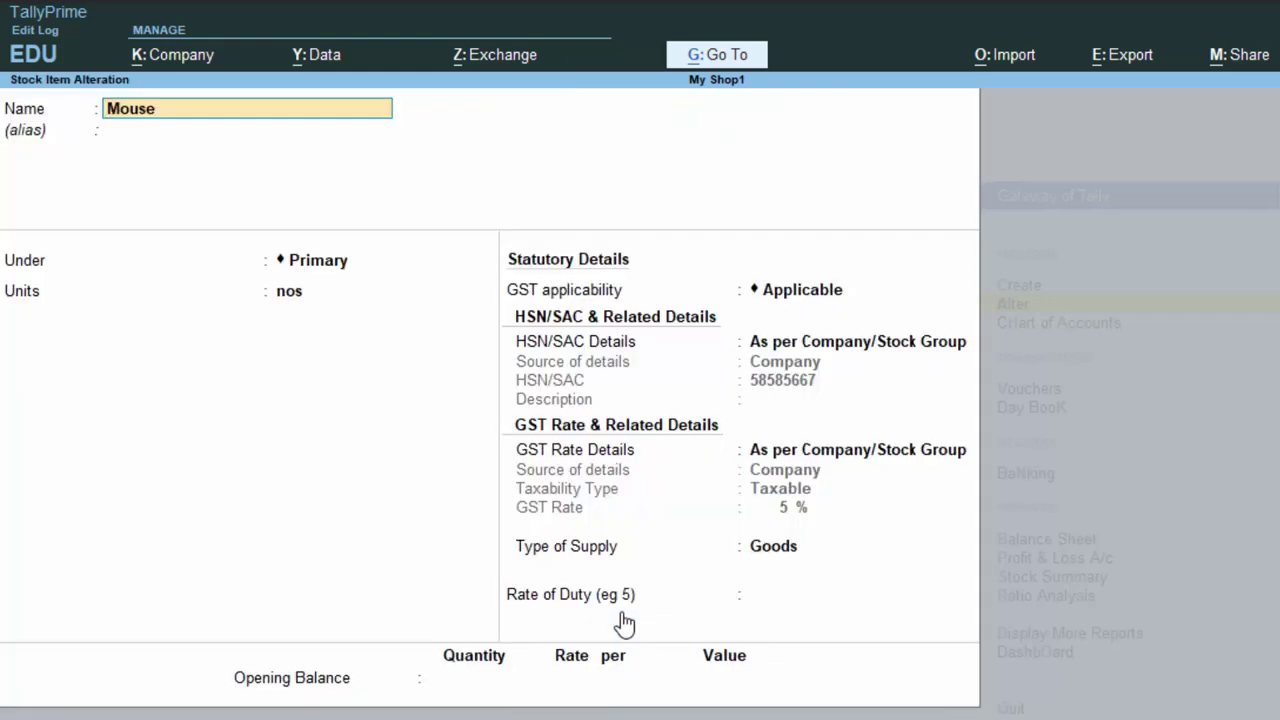
{"action": "key", "text": "alt+d"}
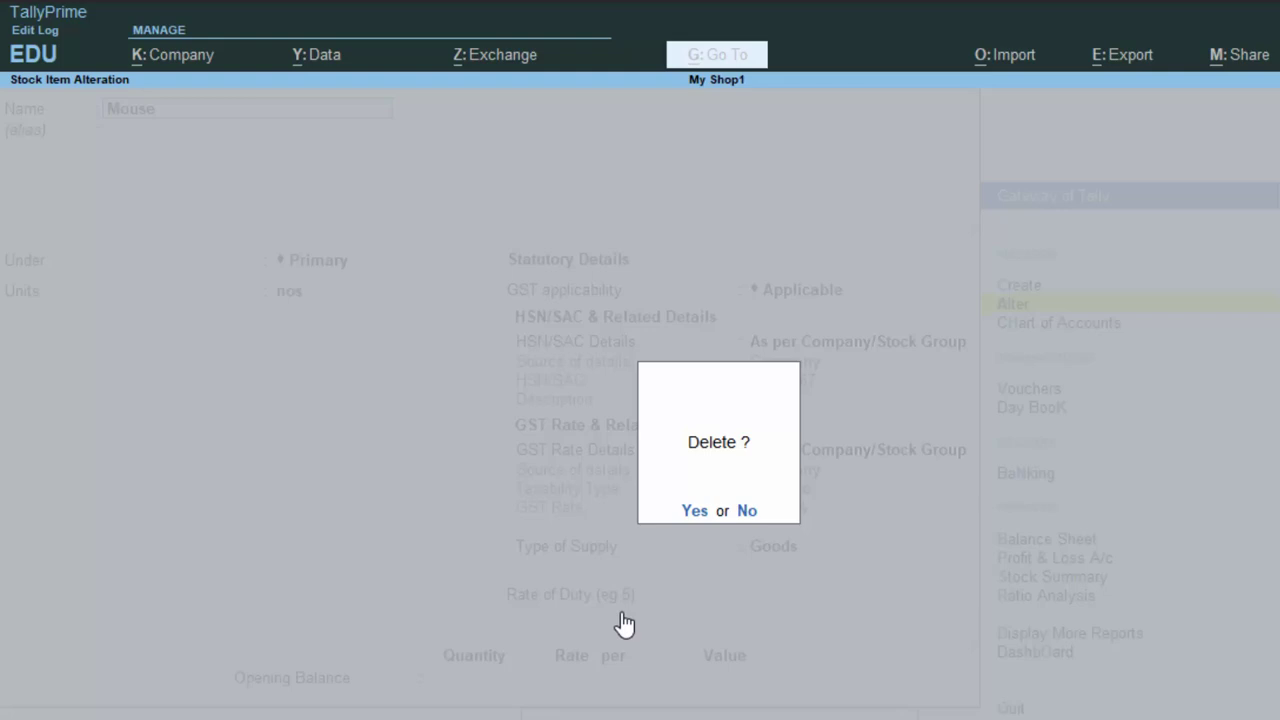
{"action": "key", "text": "n"}
{"action": "key", "text": "BackSpace"}
{"action": "key", "text": "Escape"}
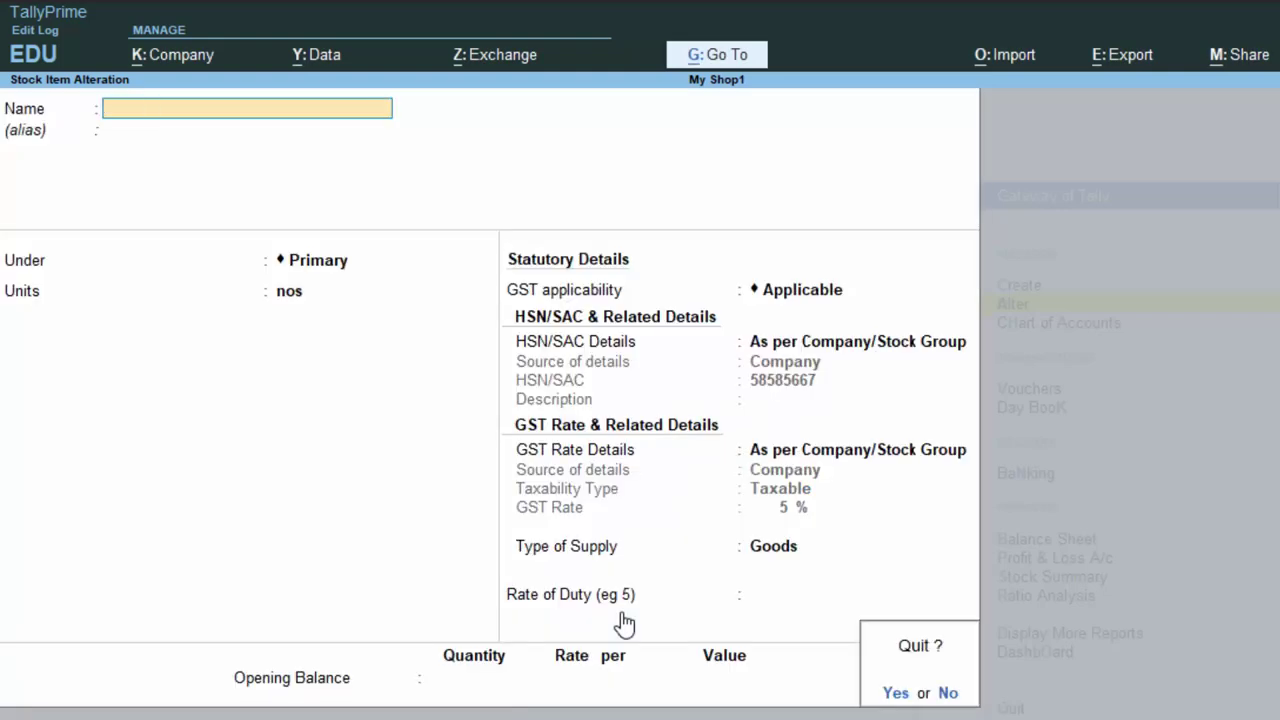
{"action": "key", "text": "y"}
- Try deleting the Rice item, decline, then open the Shower item
{"action": "key", "text": "Down"}
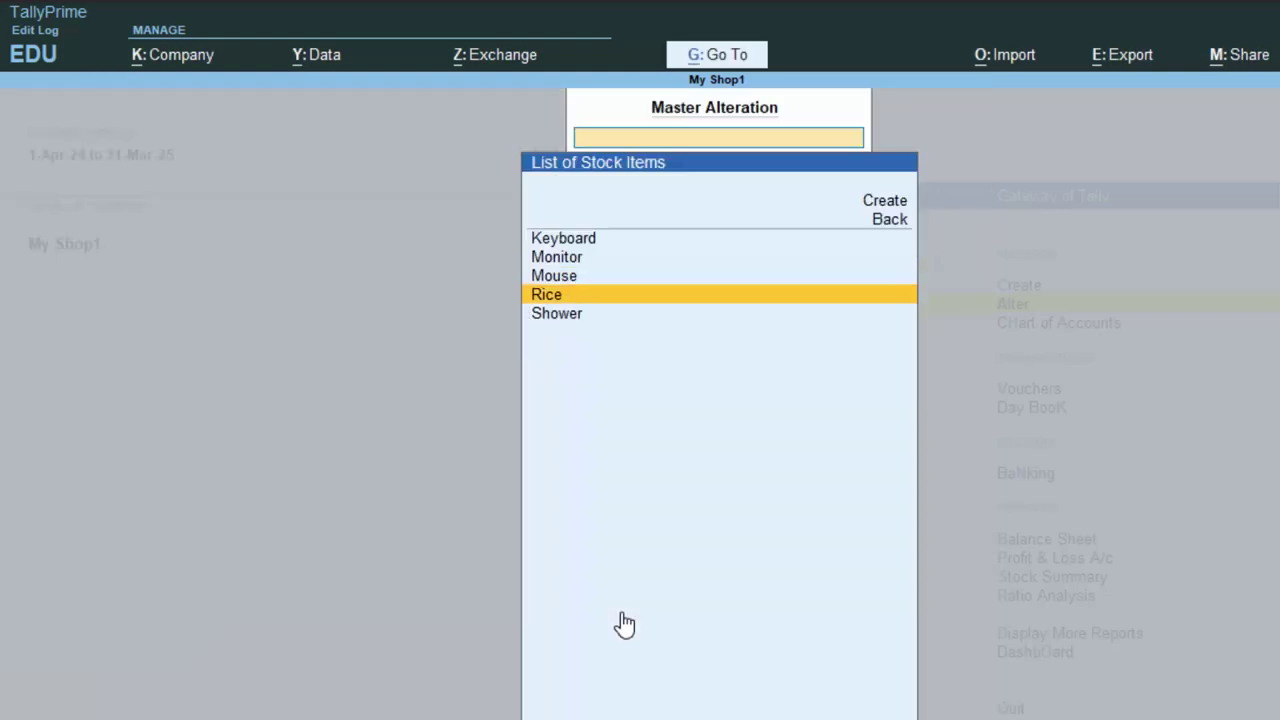
{"action": "key", "text": "Return"}
{"action": "key", "text": "alt+d"}
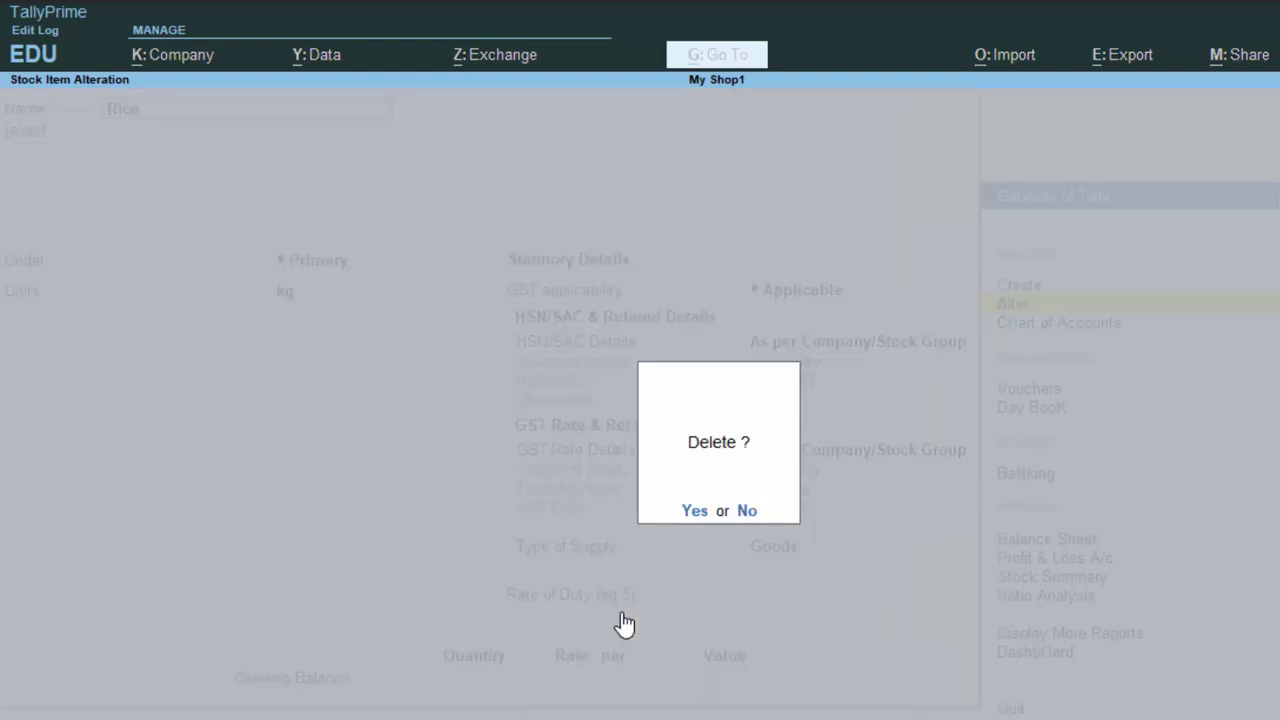
{"action": "key", "text": "n"}
{"action": "key", "text": "BackSpace"}
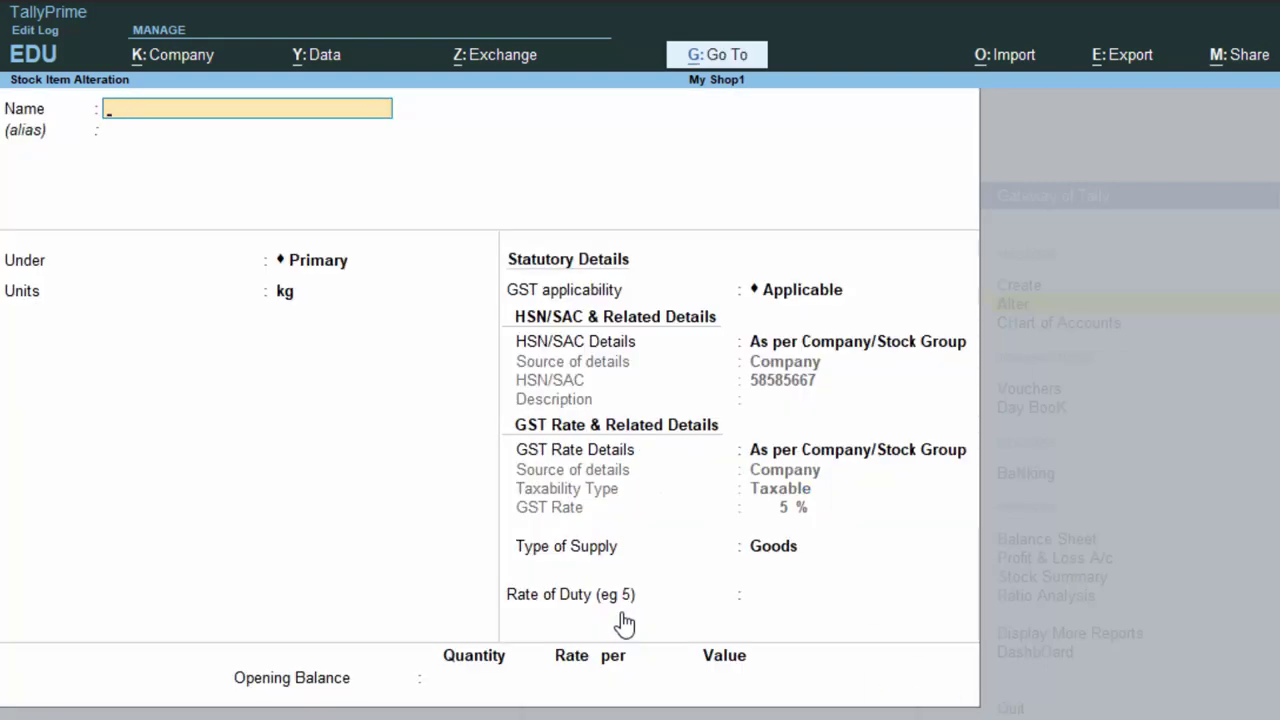
{"action": "key", "text": "Escape"}
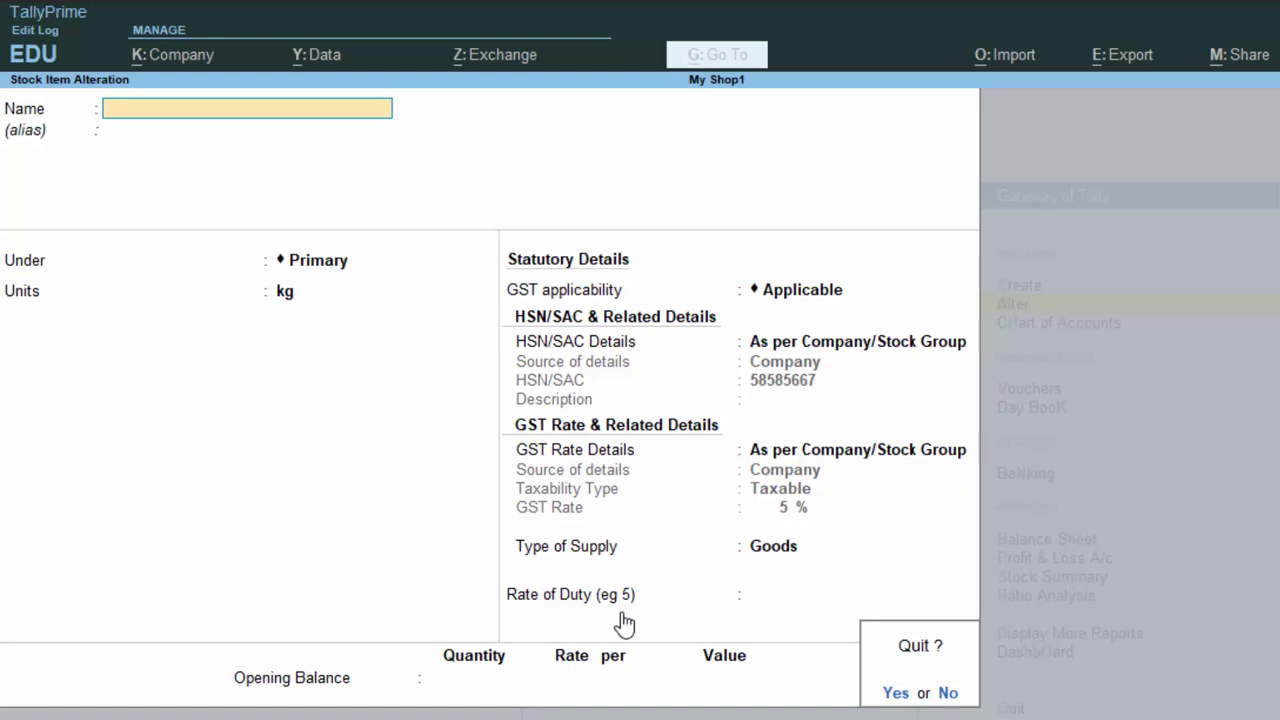
{"action": "key", "text": "y"}
{"action": "key", "text": "Down"}
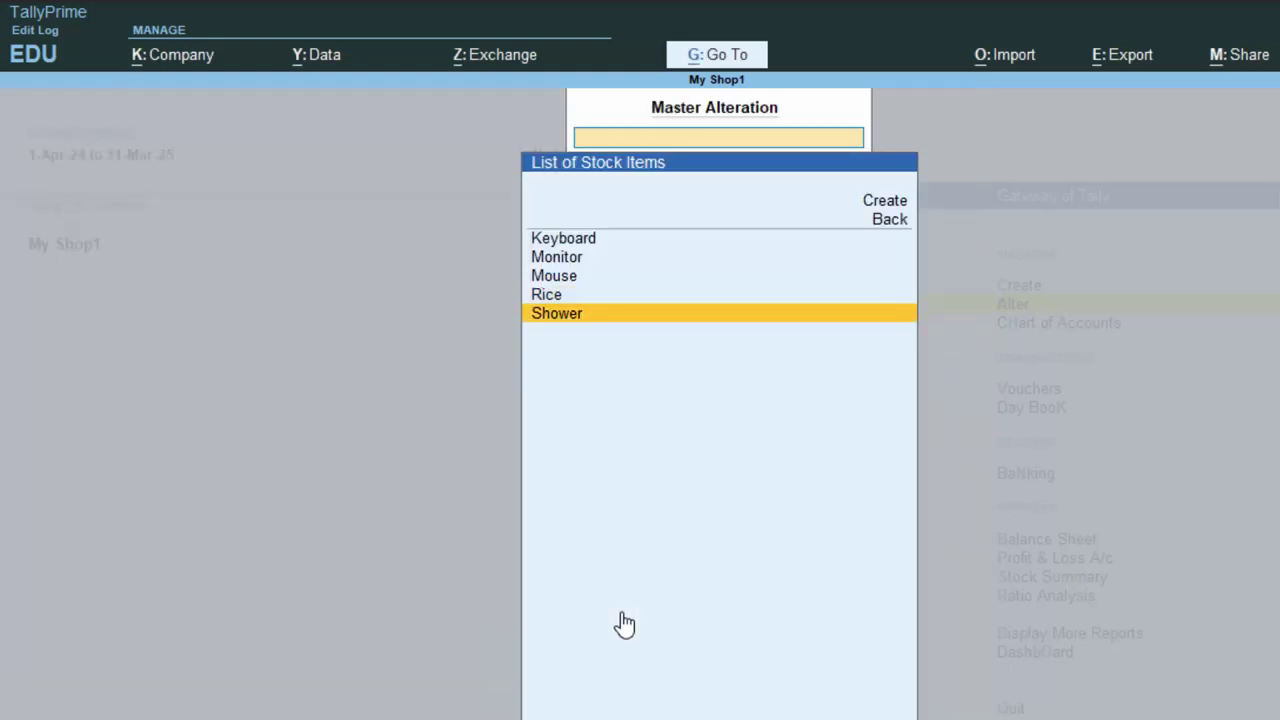
{"action": "key", "text": "Return"}
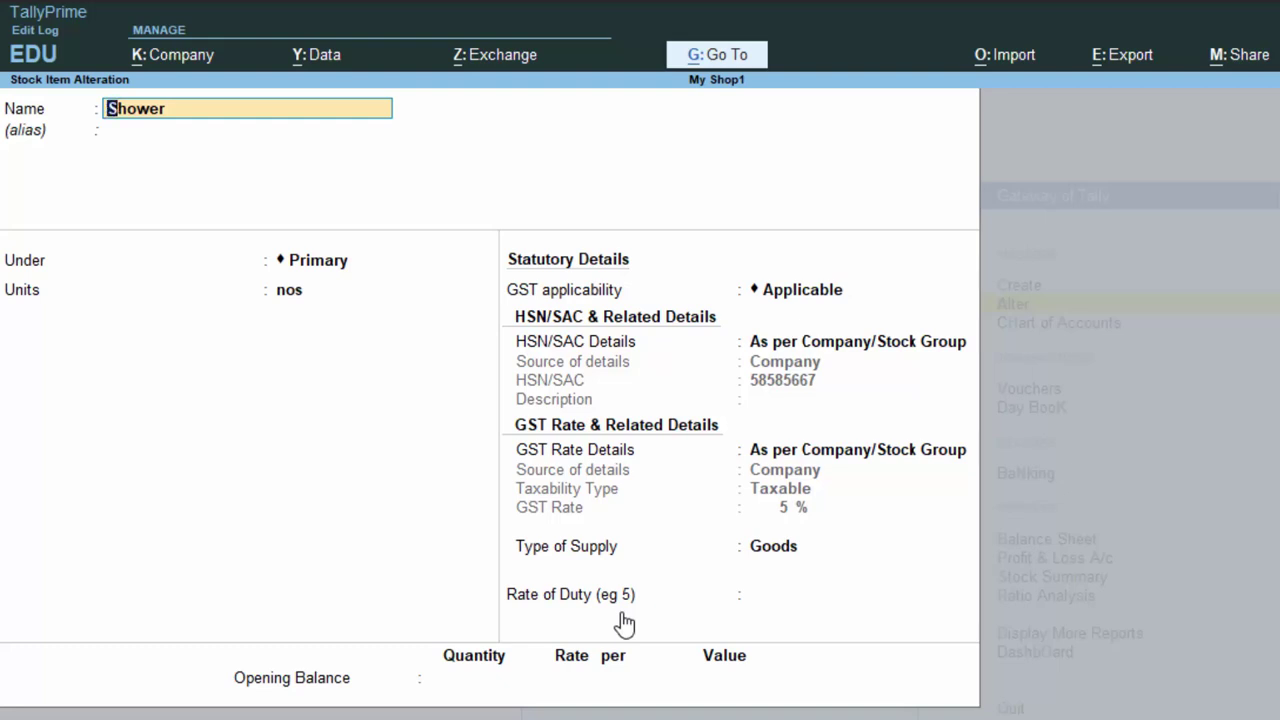
- Quit the Shower item unchanged and back out of the stock and master lists
{"action": "key", "text": "BackSpace"}
{"action": "key", "text": "Escape"}
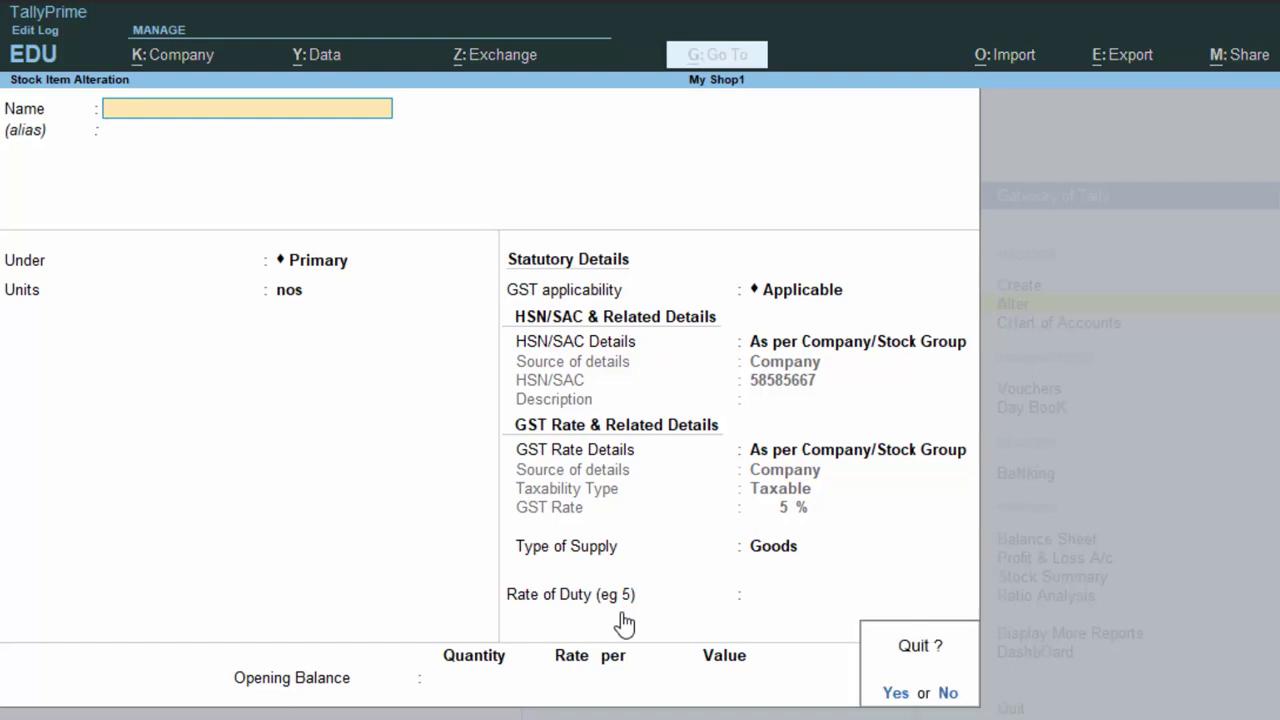
{"action": "key", "text": "y"}
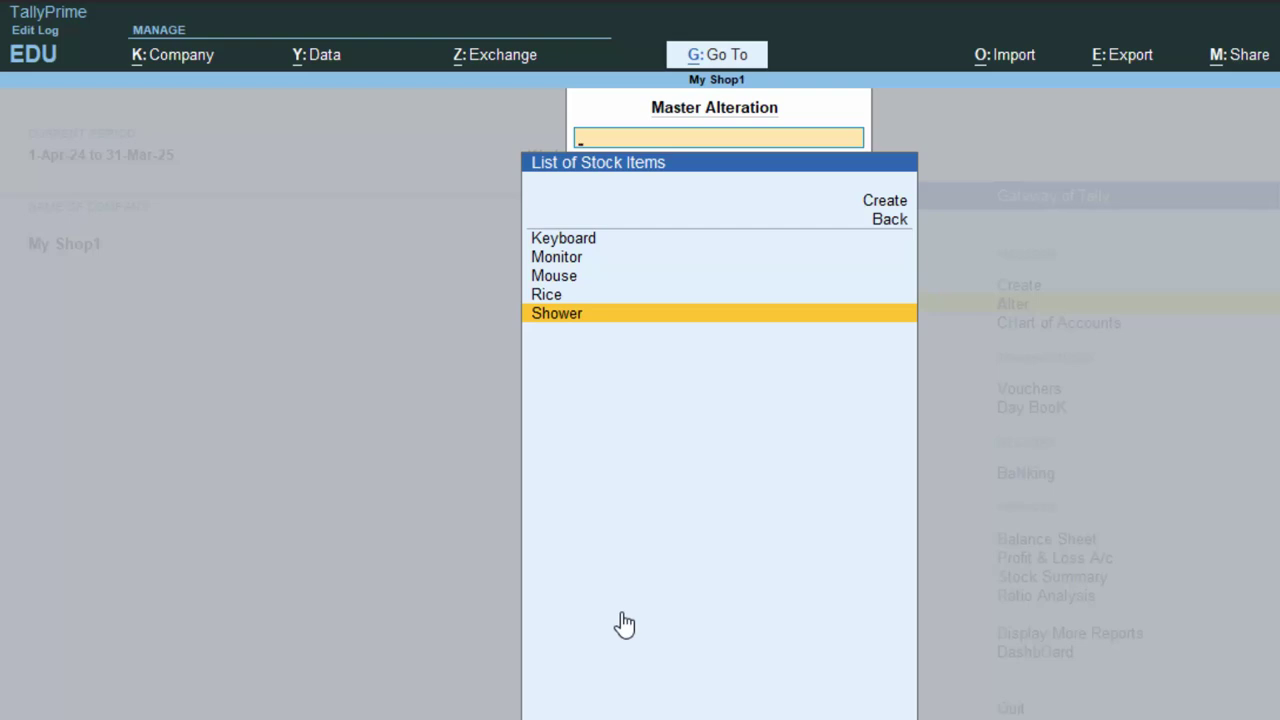
{"action": "key", "text": "Escape"}
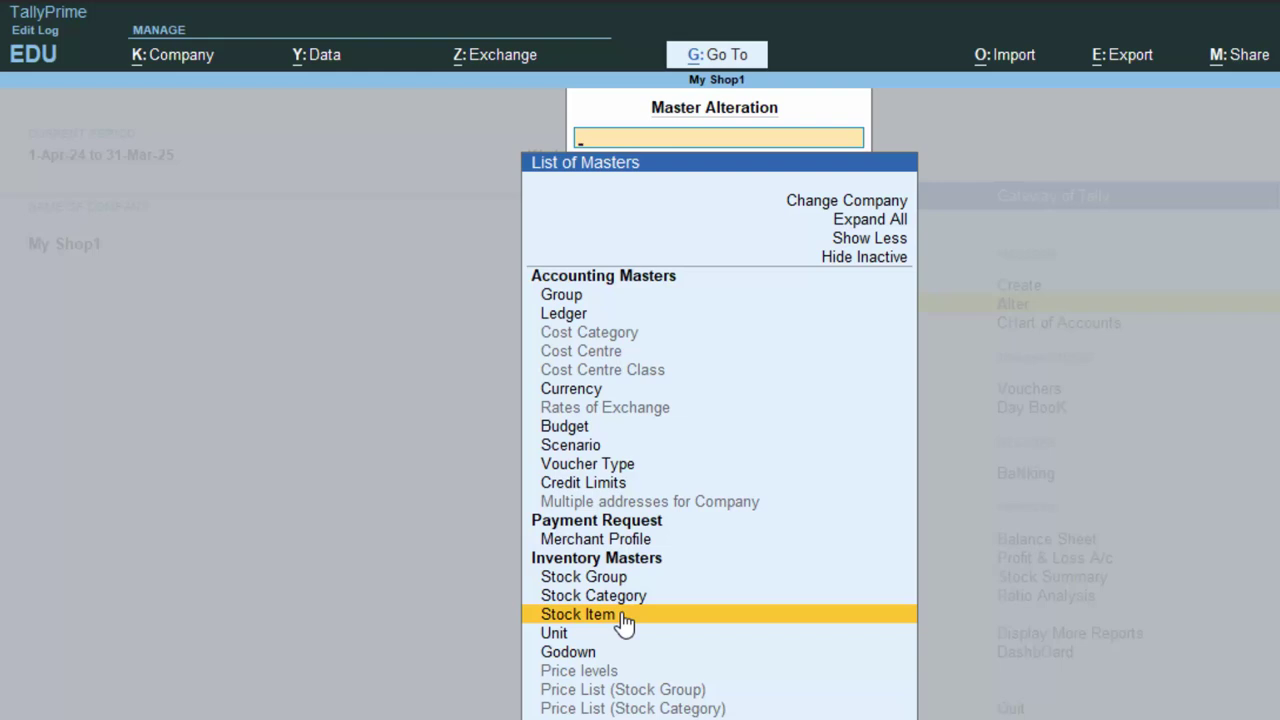
{"action": "key", "text": "Escape"}
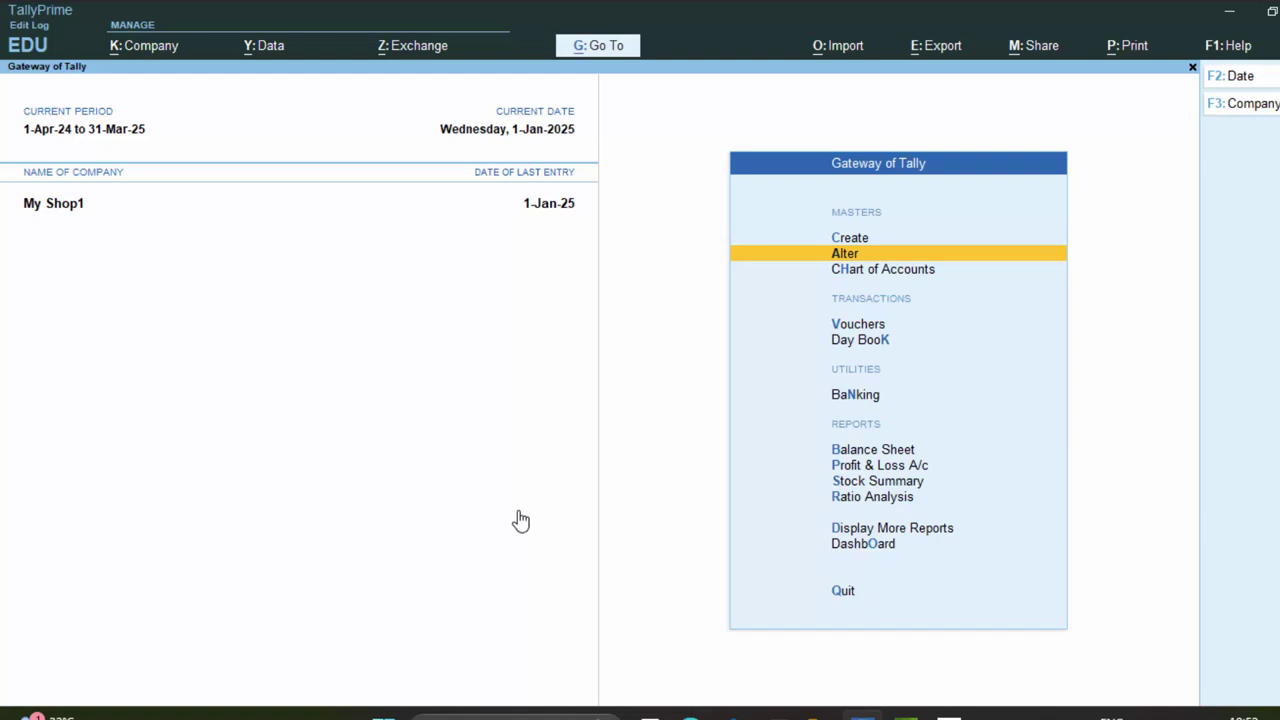
- Open the Day Book and view Journal voucher 2, then return to the Day Book
{"action": "key", "text": "k"}
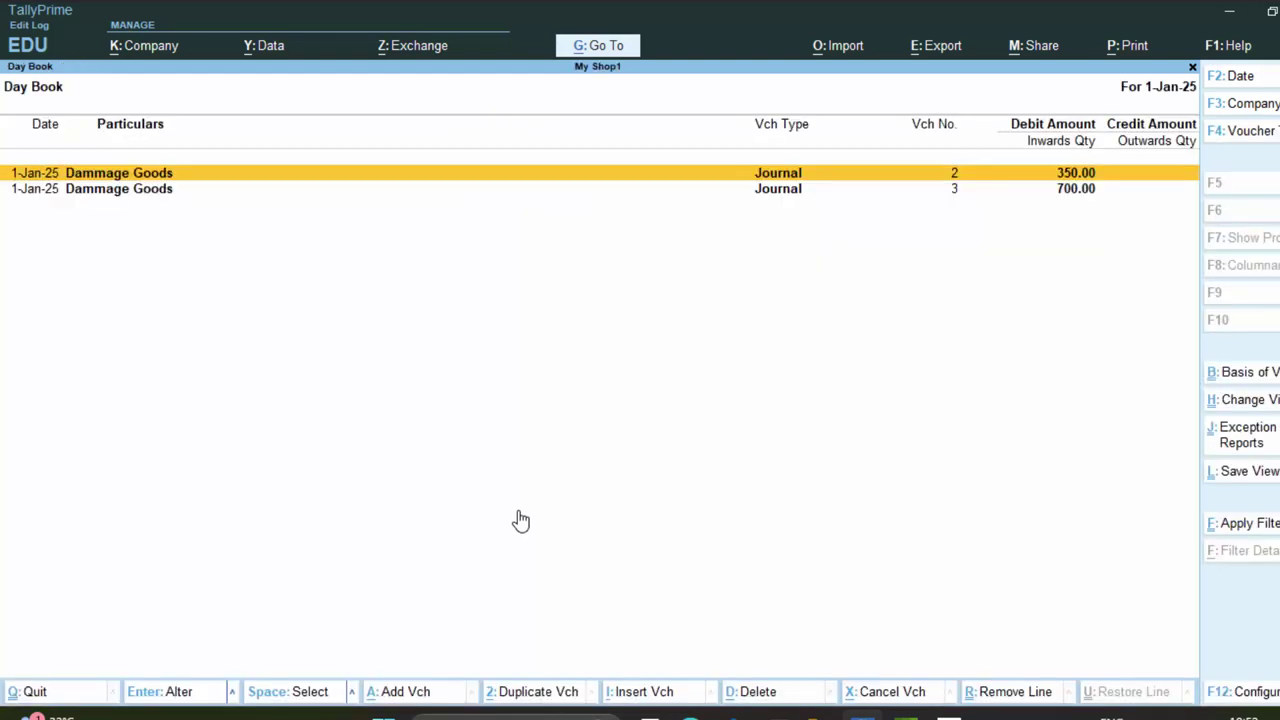
{"action": "key", "text": "Return"}
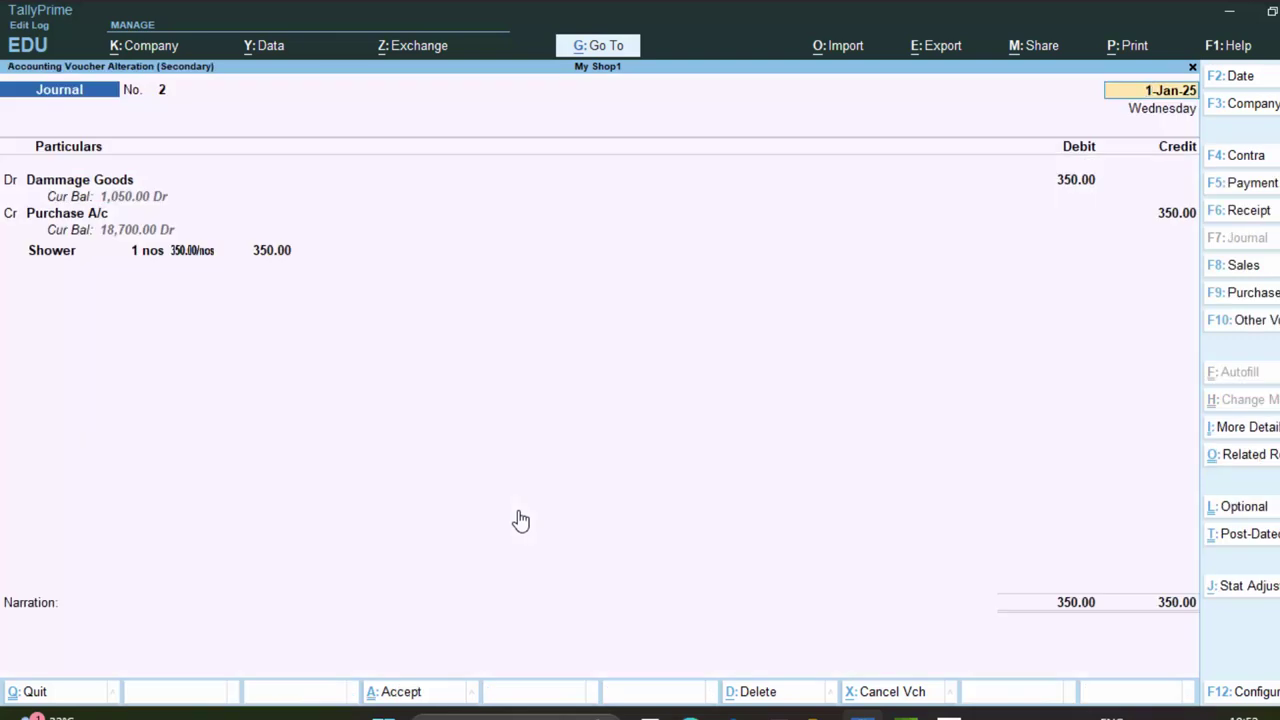
{"action": "key", "text": "alt+F2"}
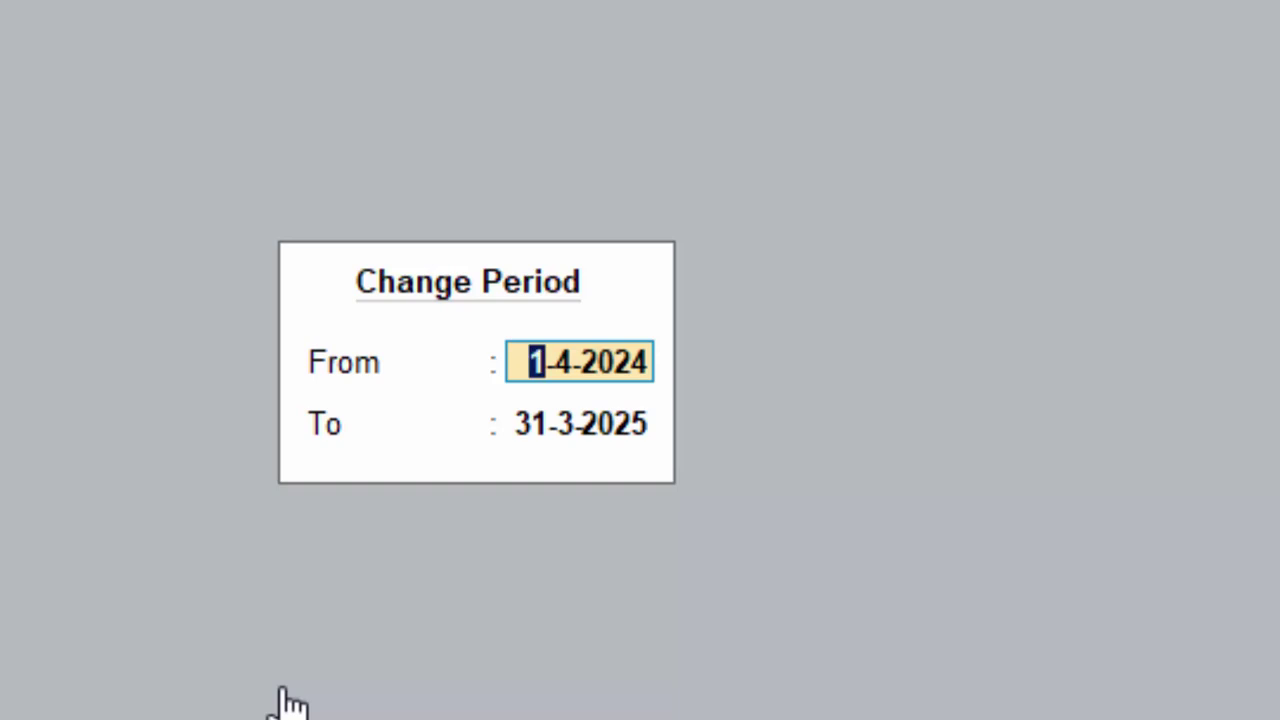
{"action": "key", "text": "Return"}
{"action": "key", "text": "Return"}
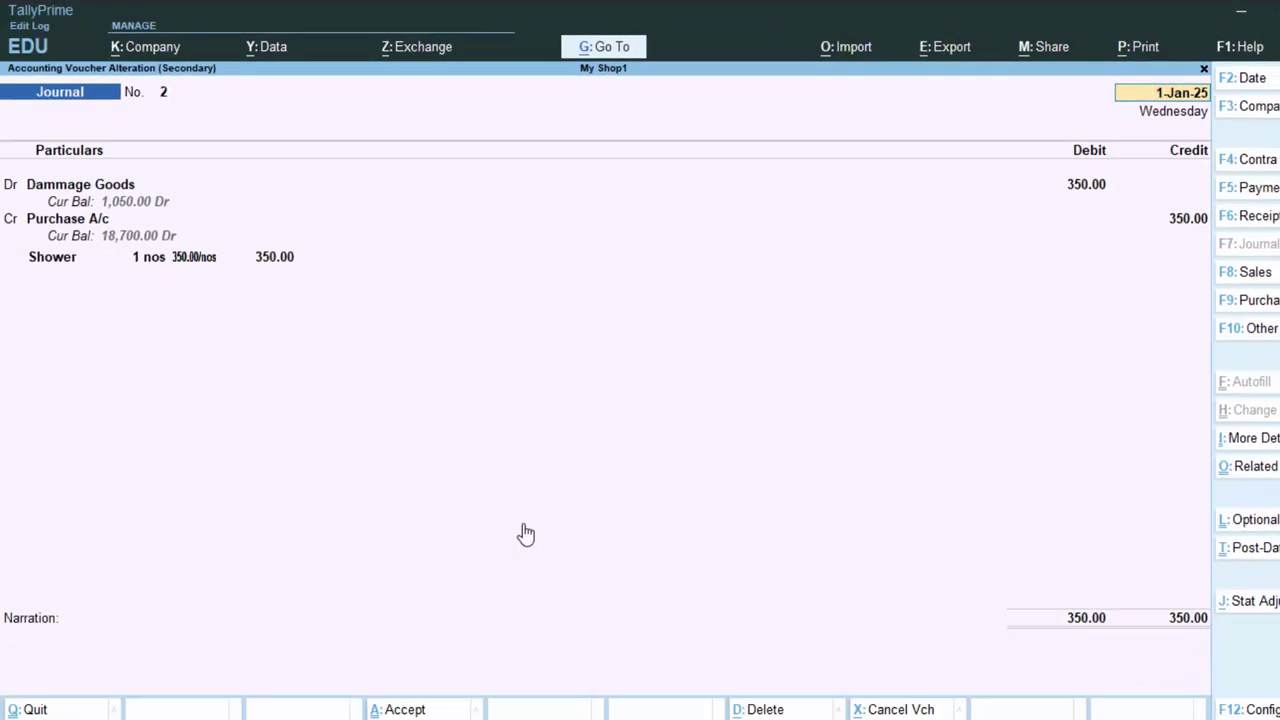
{"action": "key", "text": "BackSpace"}
{"action": "key", "text": "Escape"}
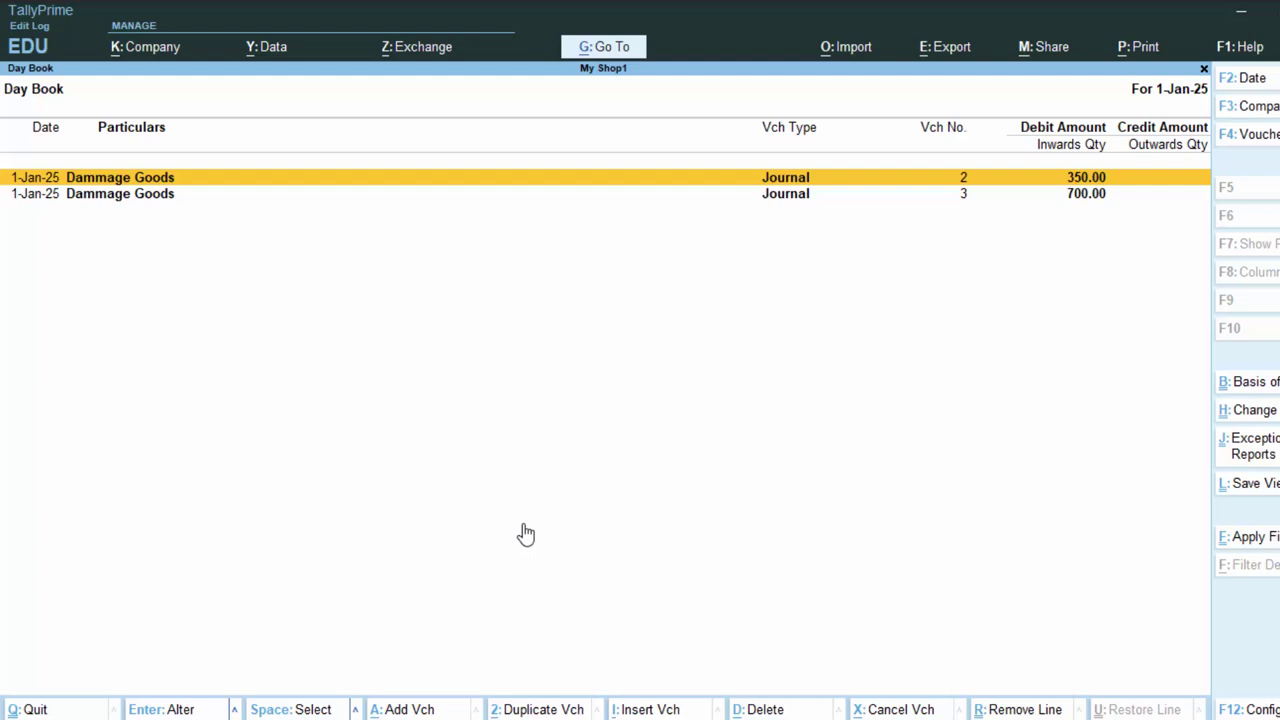
- Open Journal voucher 3 (Dammage Goods 700.00), quit unchanged, and return home
{"action": "key", "text": "Down"}
{"action": "key", "text": "Return"}
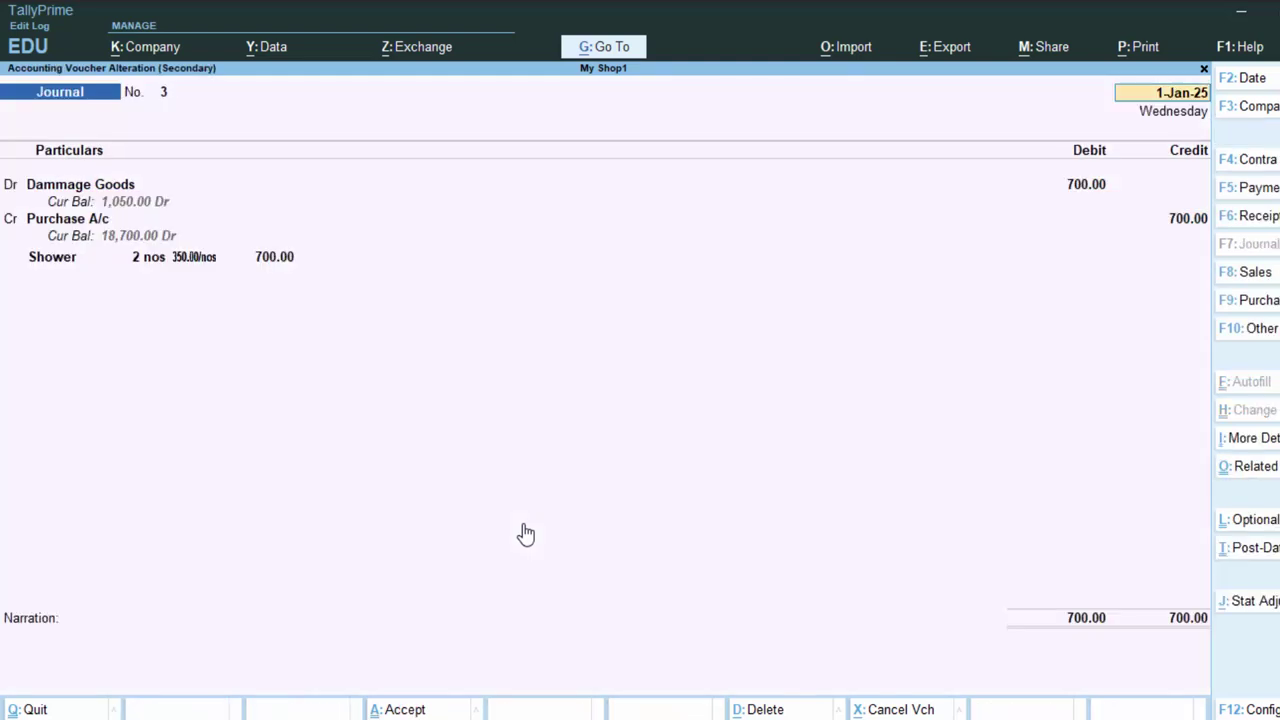
{"action": "key", "text": "Escape"}
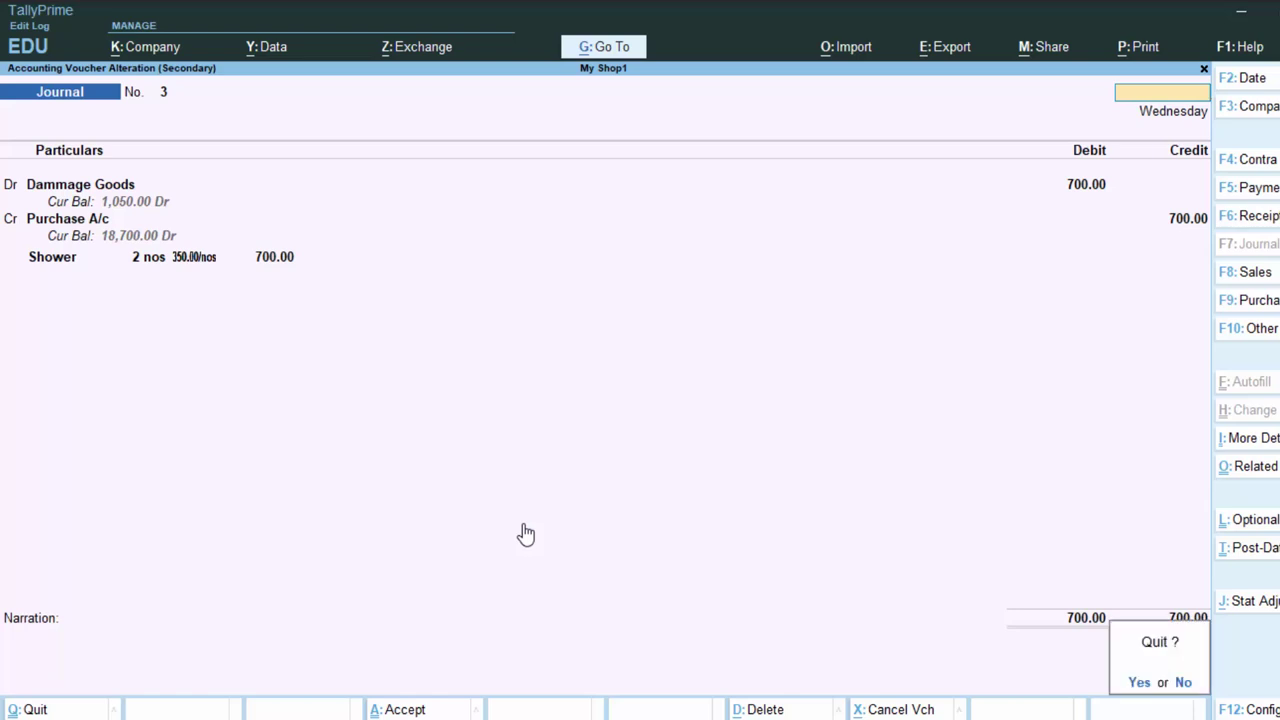
{"action": "key", "text": "y"}
{"action": "key", "text": "Escape"}
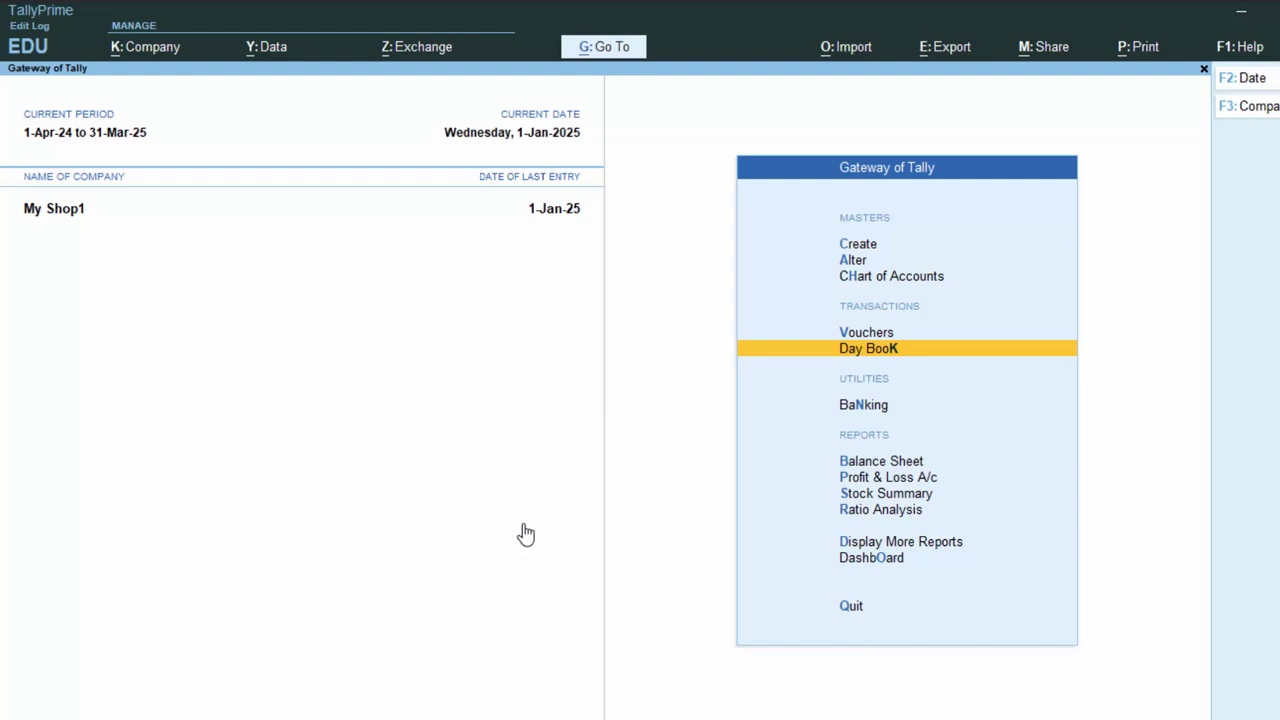
- Drill from Stock Summary through Electronics into Keyboard's January vouchers, then return to the Gateway
{"action": "key", "text": "s"}
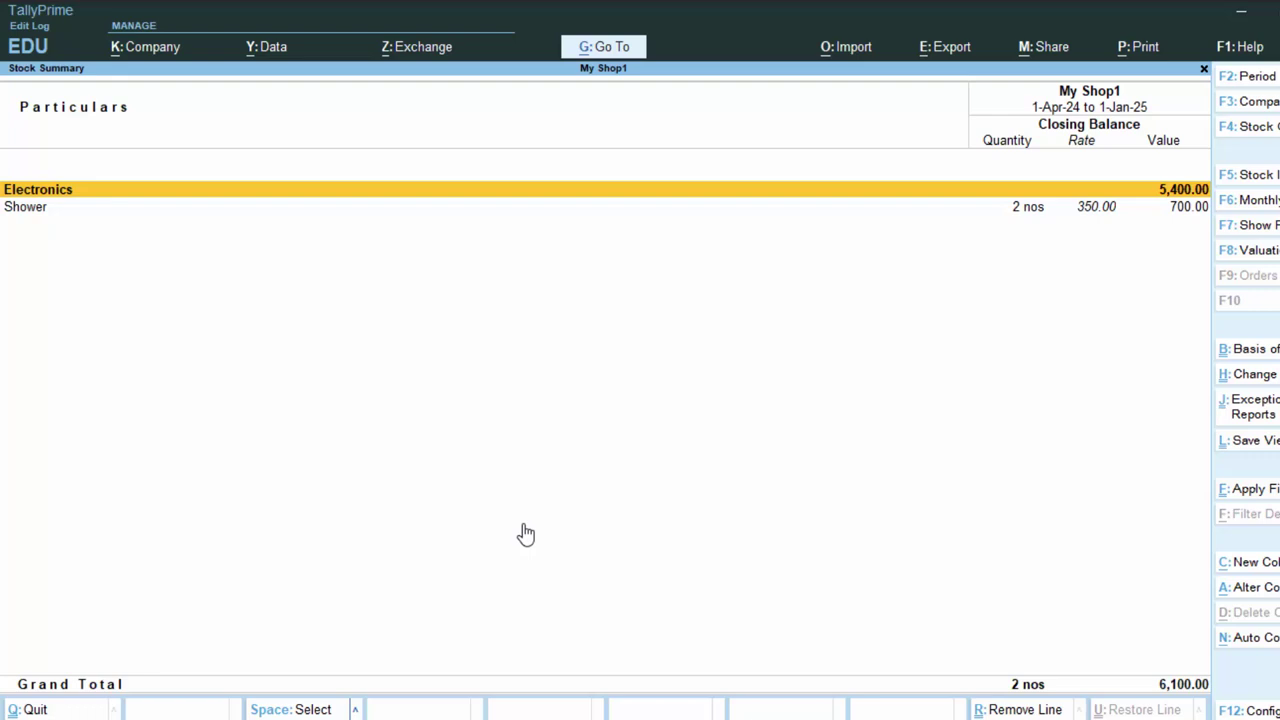
{"action": "key", "text": "Return"}
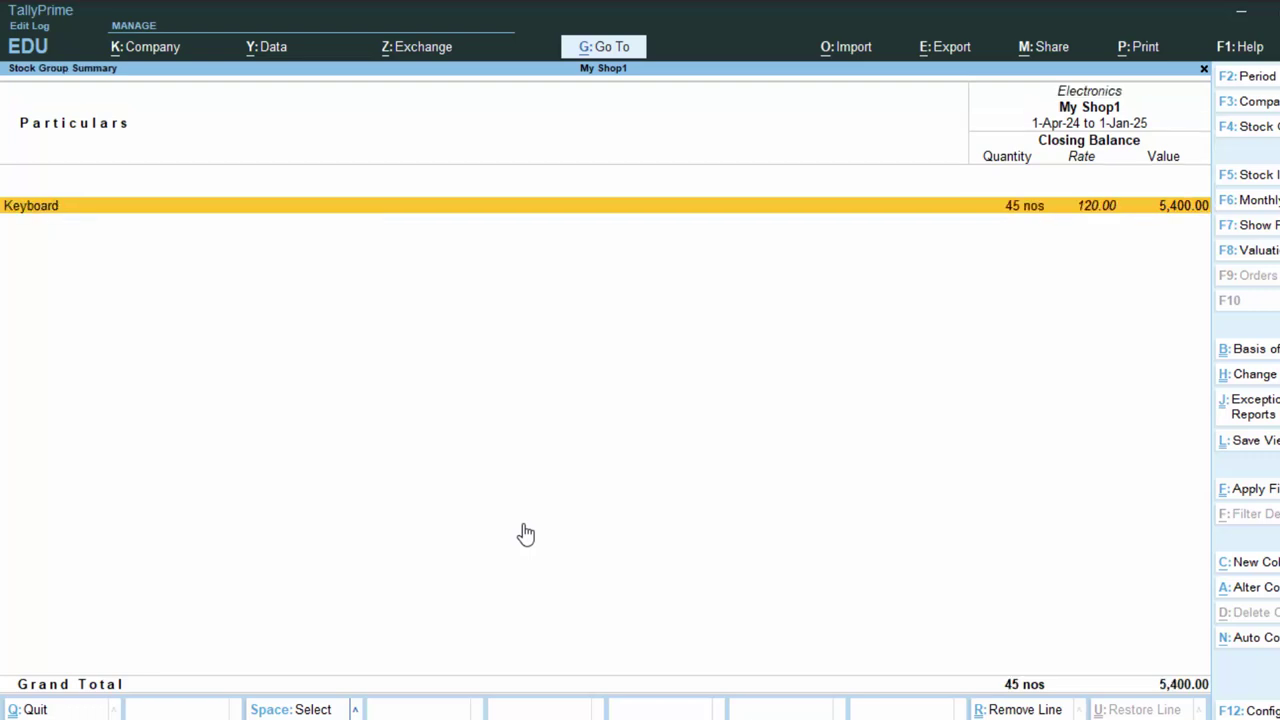
{"action": "key", "text": "Return"}
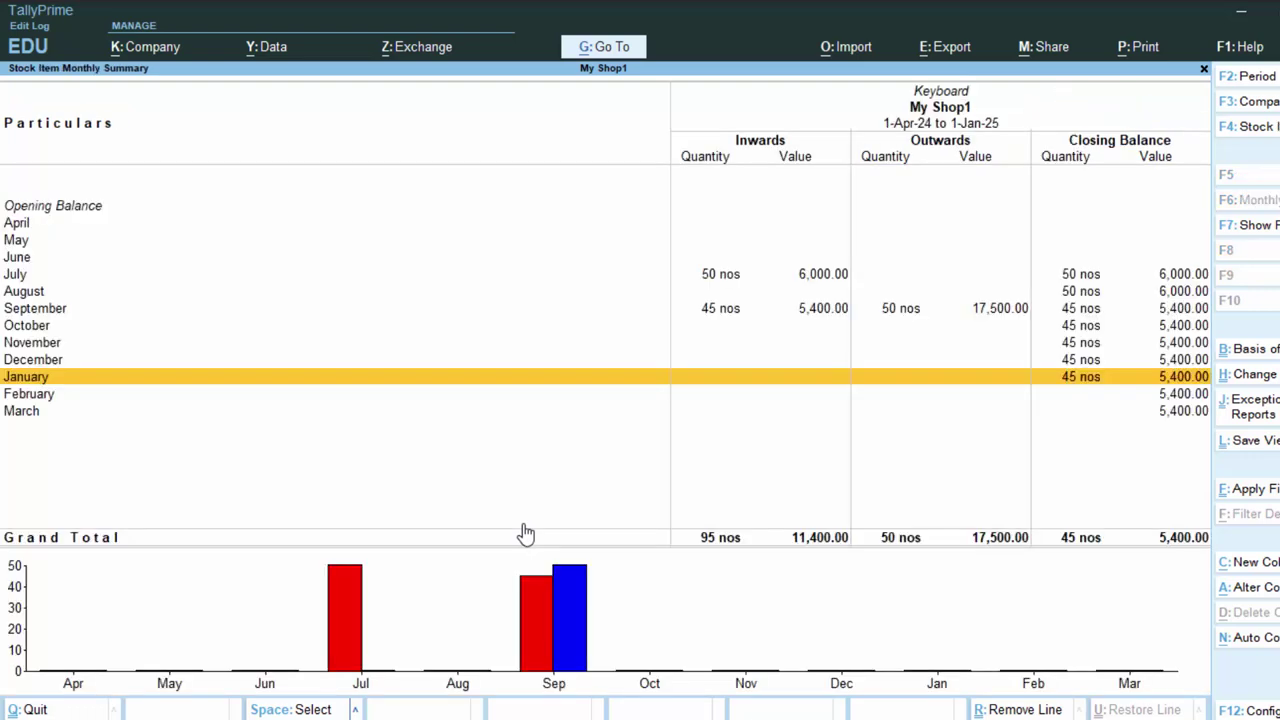
{"action": "key", "text": "Return"}
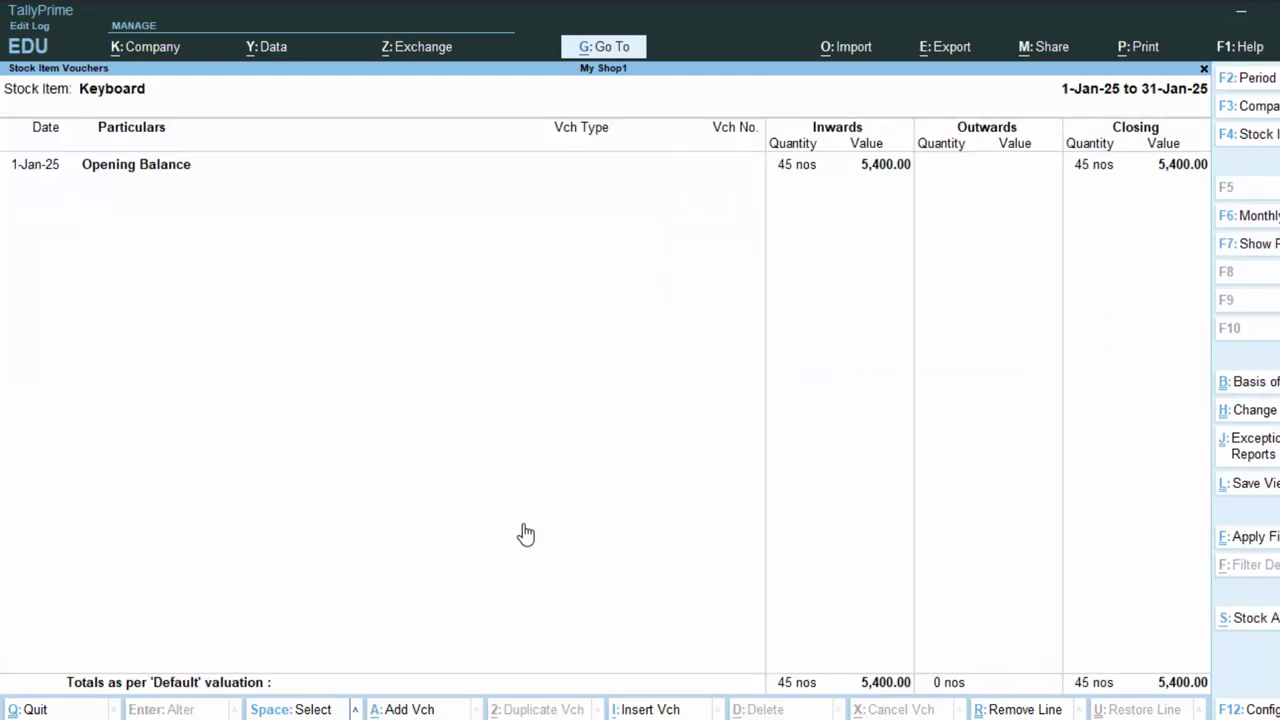
{"action": "key", "text": "Escape"}
{"action": "key", "text": "Escape"}
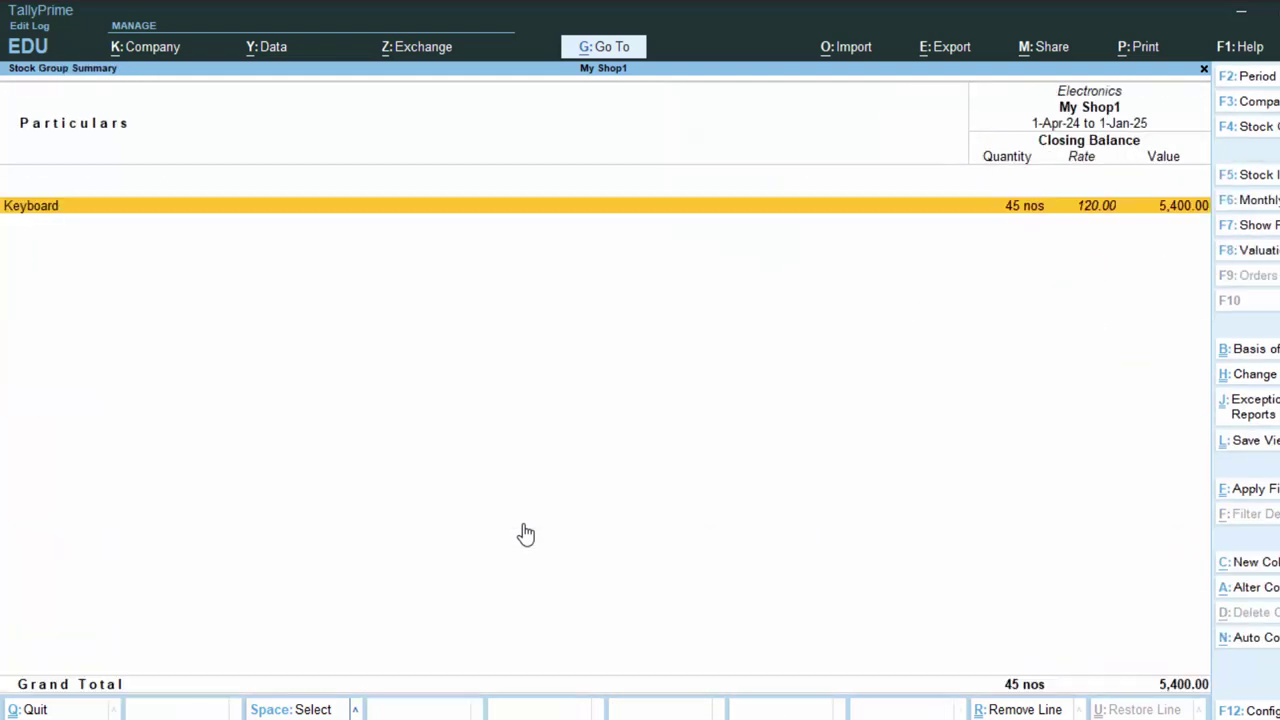
{"action": "key", "text": "Escape"}
{"action": "key", "text": "Escape"}
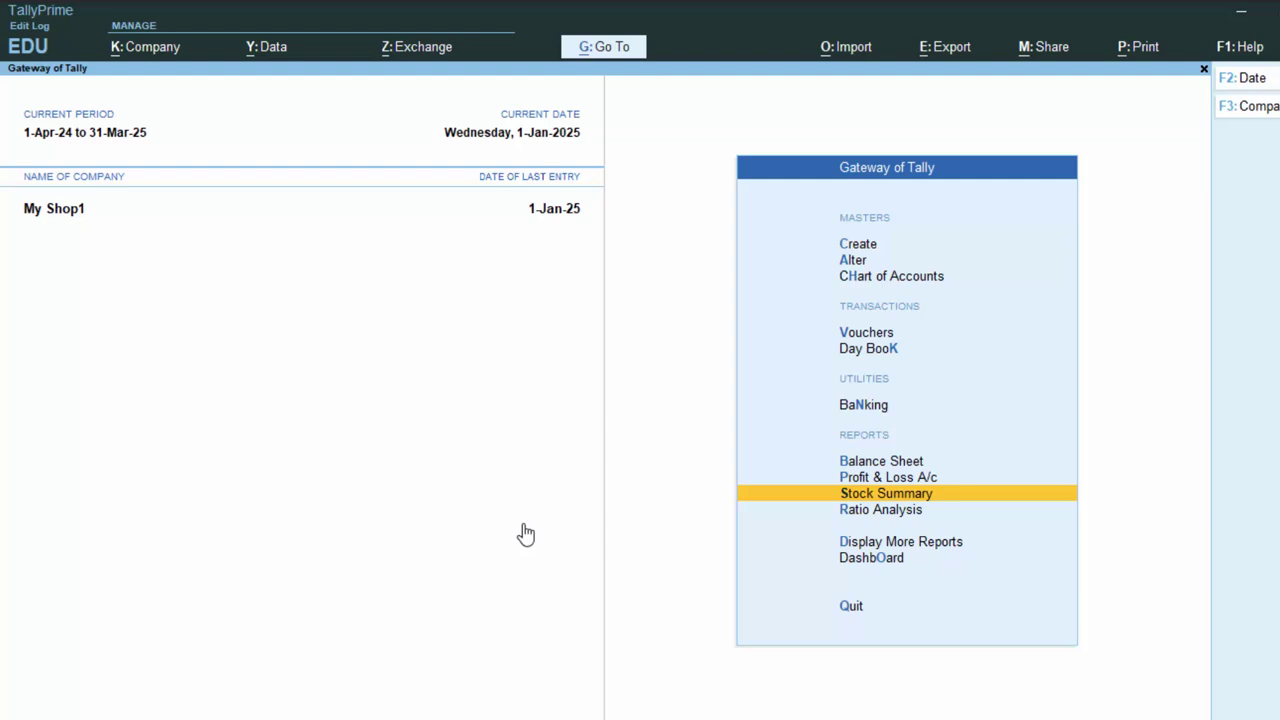
{"action": "key", "text": "Up"}
{"action": "key", "text": "Up"}
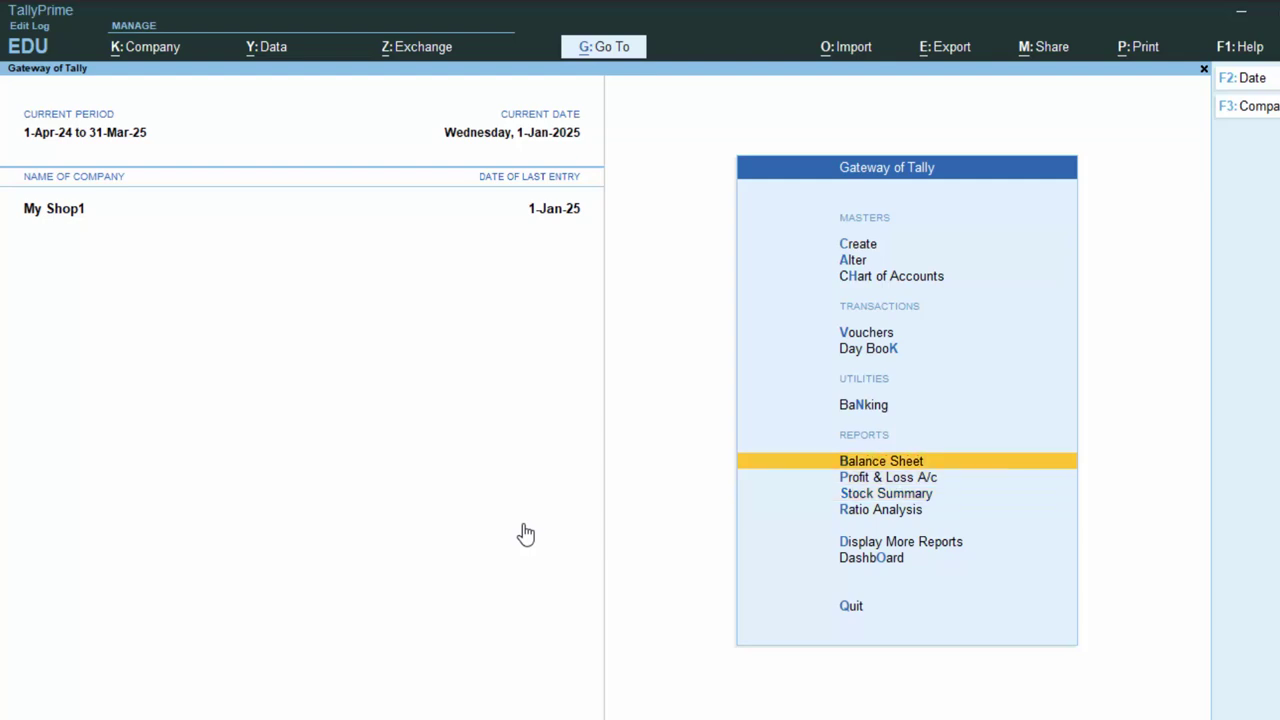
{"action": "key", "text": "Up"}
{"action": "key", "text": "Up"}
{"action": "key", "text": "Up"}
{"action": "key", "text": "Up"}
{"action": "key", "text": "Up"}
- Open the Keyboard stock item, attempt deletion, and quit without changes
{"action": "key", "text": "Return"}
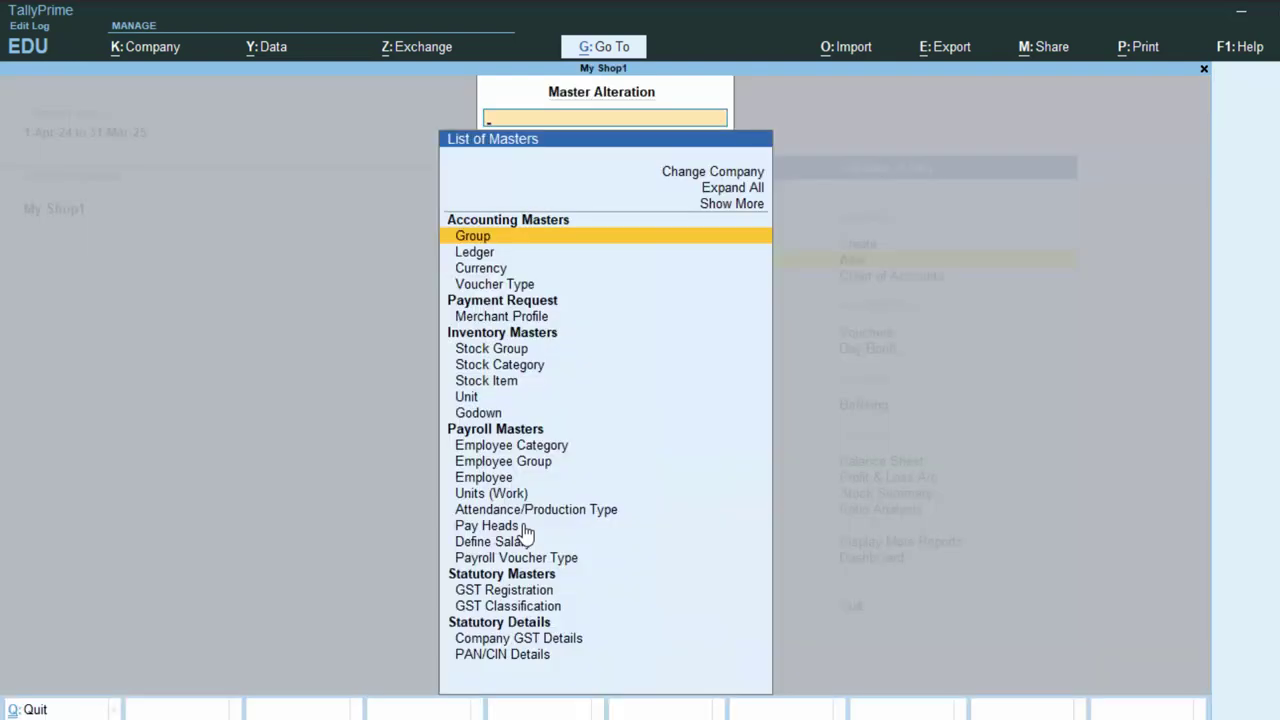
{"action": "key", "text": "Down"}
{"action": "key", "text": "Down"}
{"action": "key", "text": "Down"}
{"action": "key", "text": "Down"}
{"action": "key", "text": "Down"}
{"action": "key", "text": "Down"}
{"action": "key", "text": "Down"}
{"action": "key", "text": "Down"}
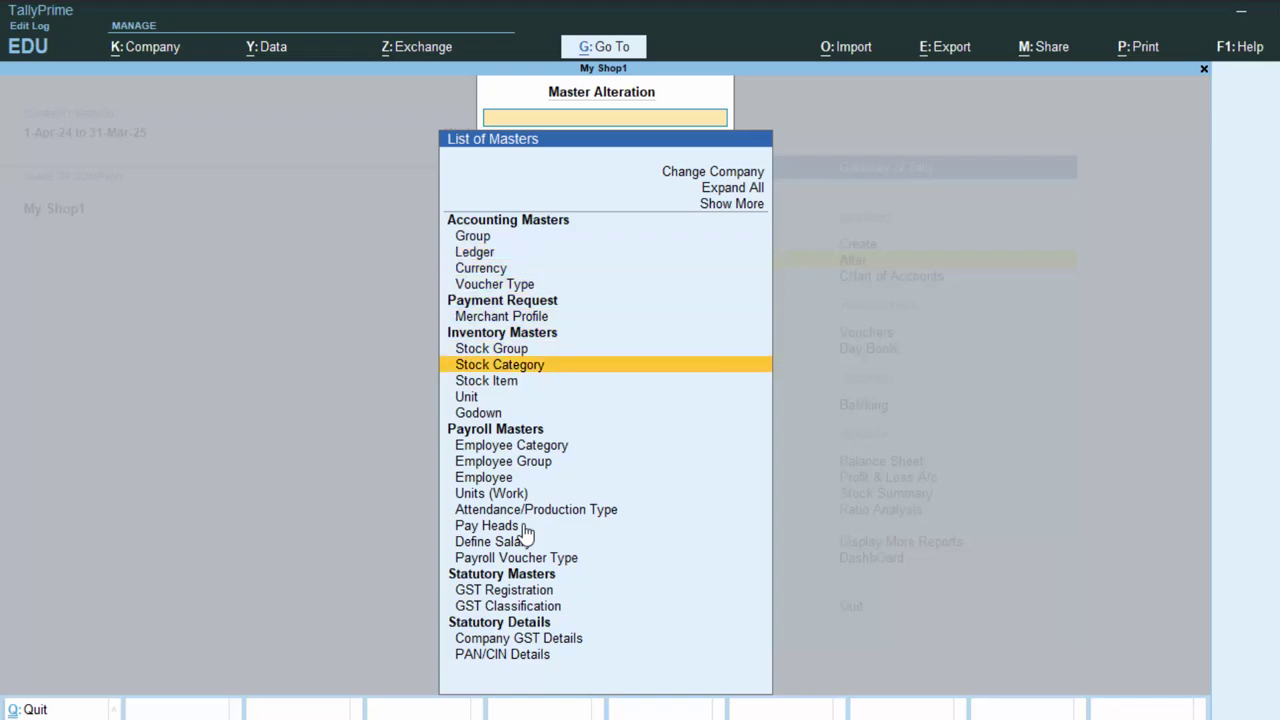
{"action": "key", "text": "Down"}
{"action": "key", "text": "Return"}
{"action": "key", "text": "Return"}
{"action": "key", "text": "alt+d"}
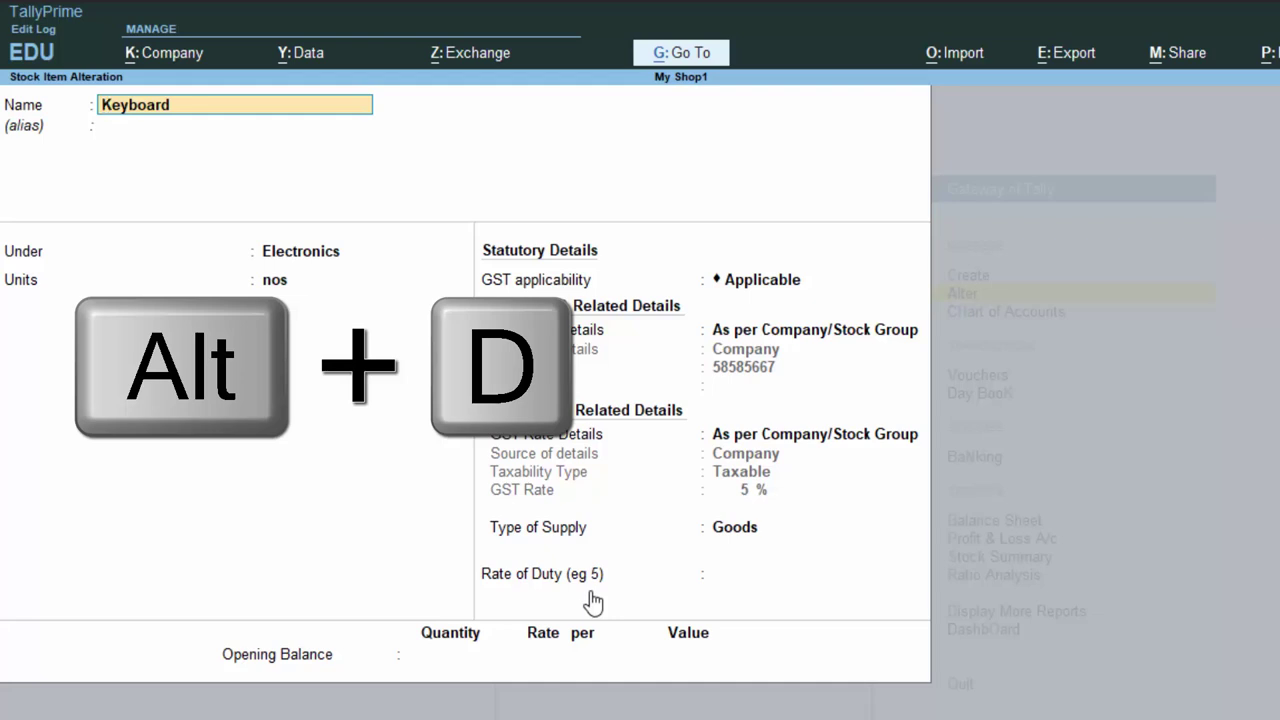
{"action": "key", "text": "Escape"}
{"action": "key", "text": "y"}
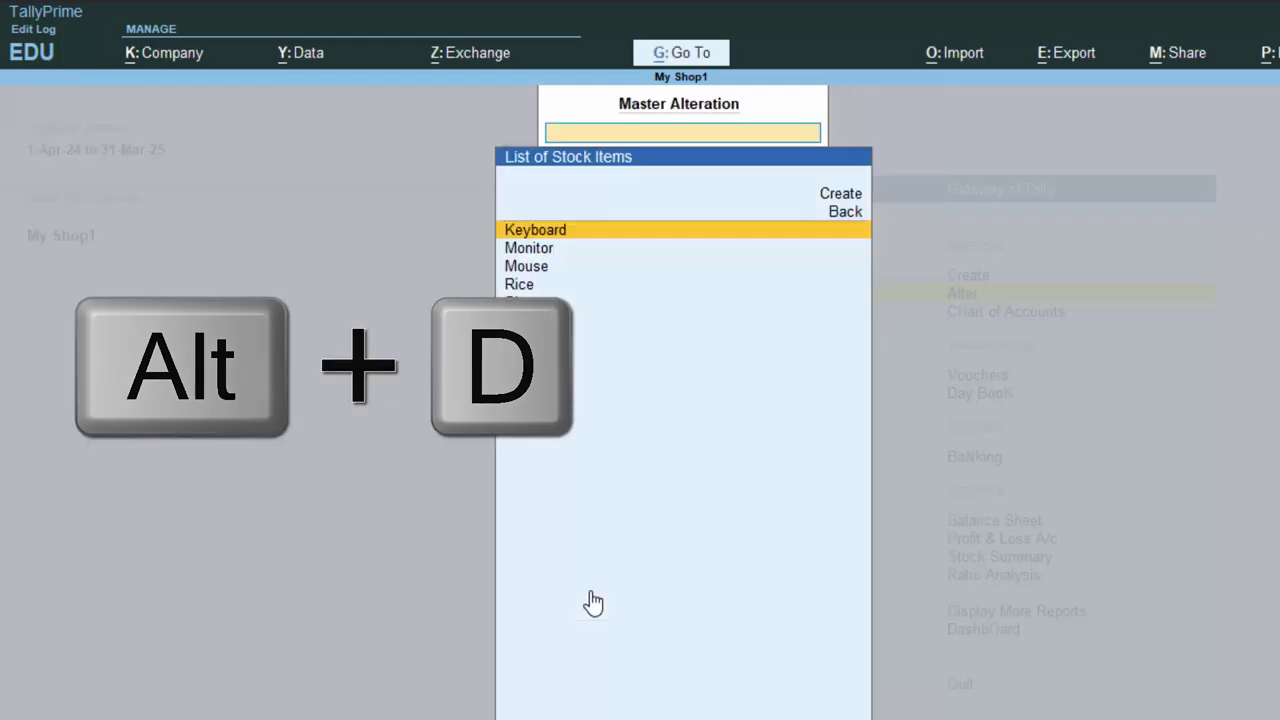
- Attempt to delete Monitor, decline, and back out to the list of masters
{"action": "key", "text": "Down"}
{"action": "key", "text": "Return"}
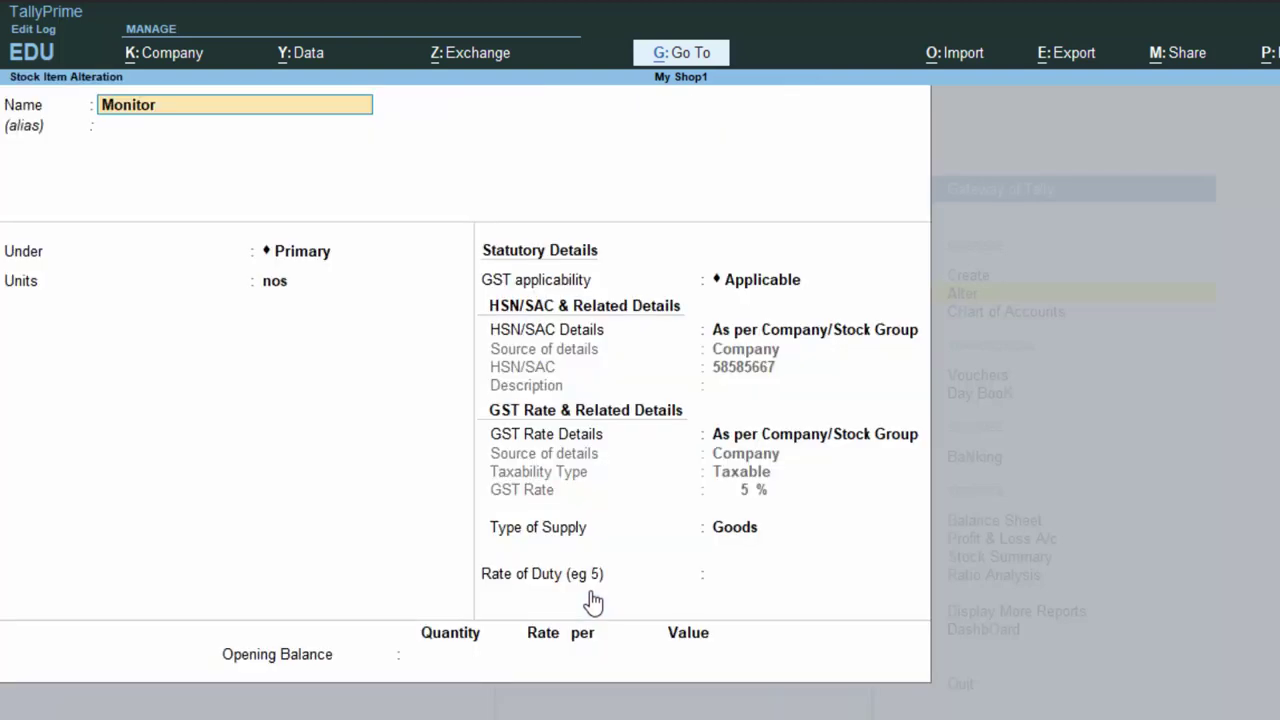
{"action": "key", "text": "alt+d"}
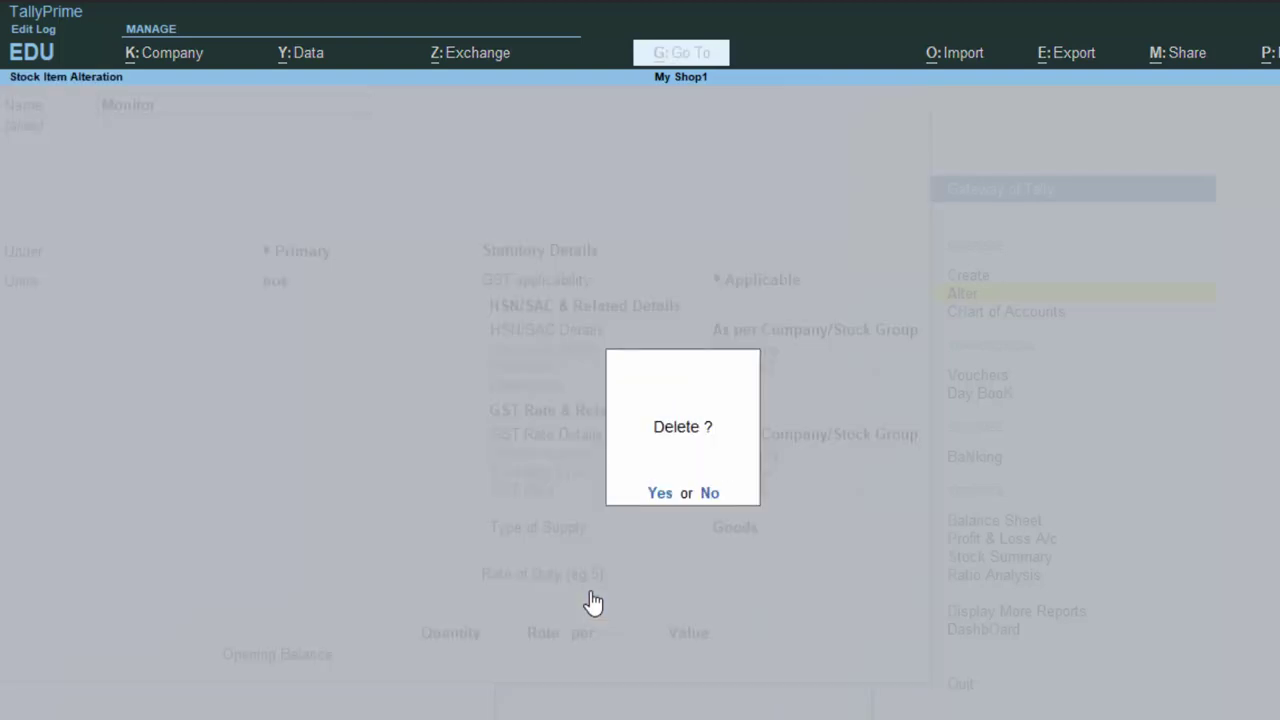
{"action": "key", "text": "n"}
{"action": "key", "text": "Escape"}
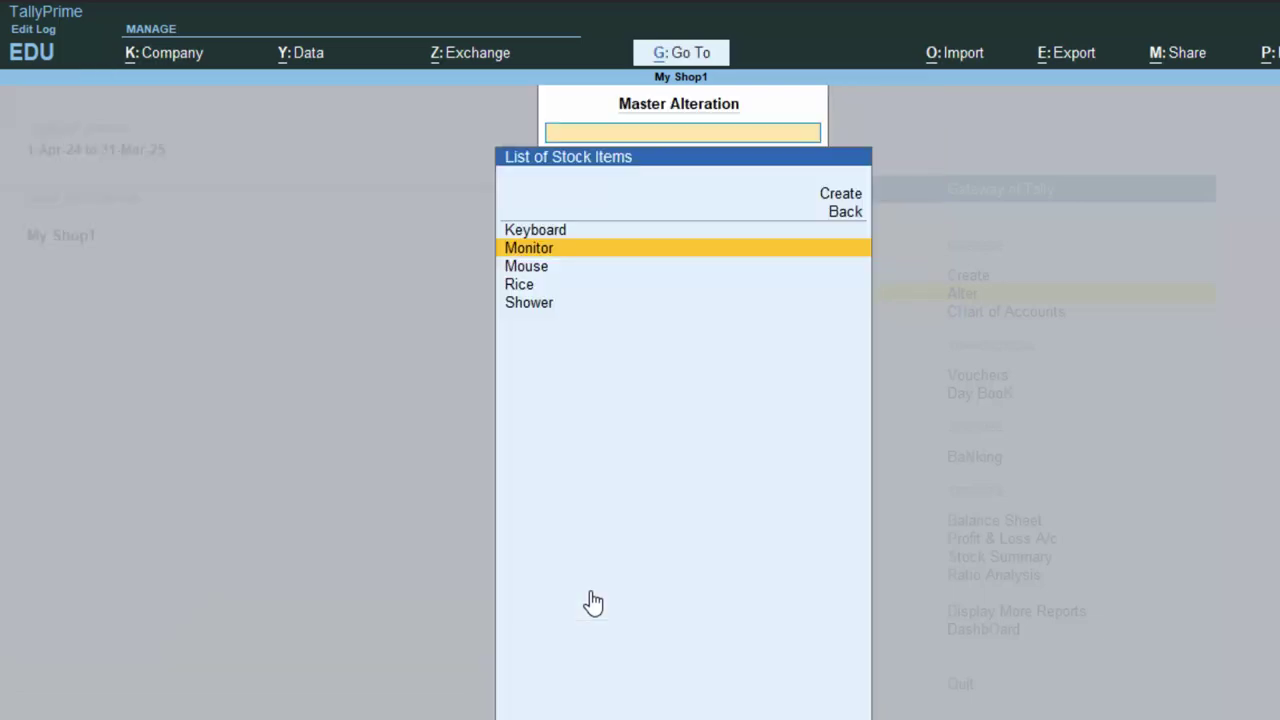
{"action": "key", "text": "Escape"}
{"action": "key", "text": "Escape"}
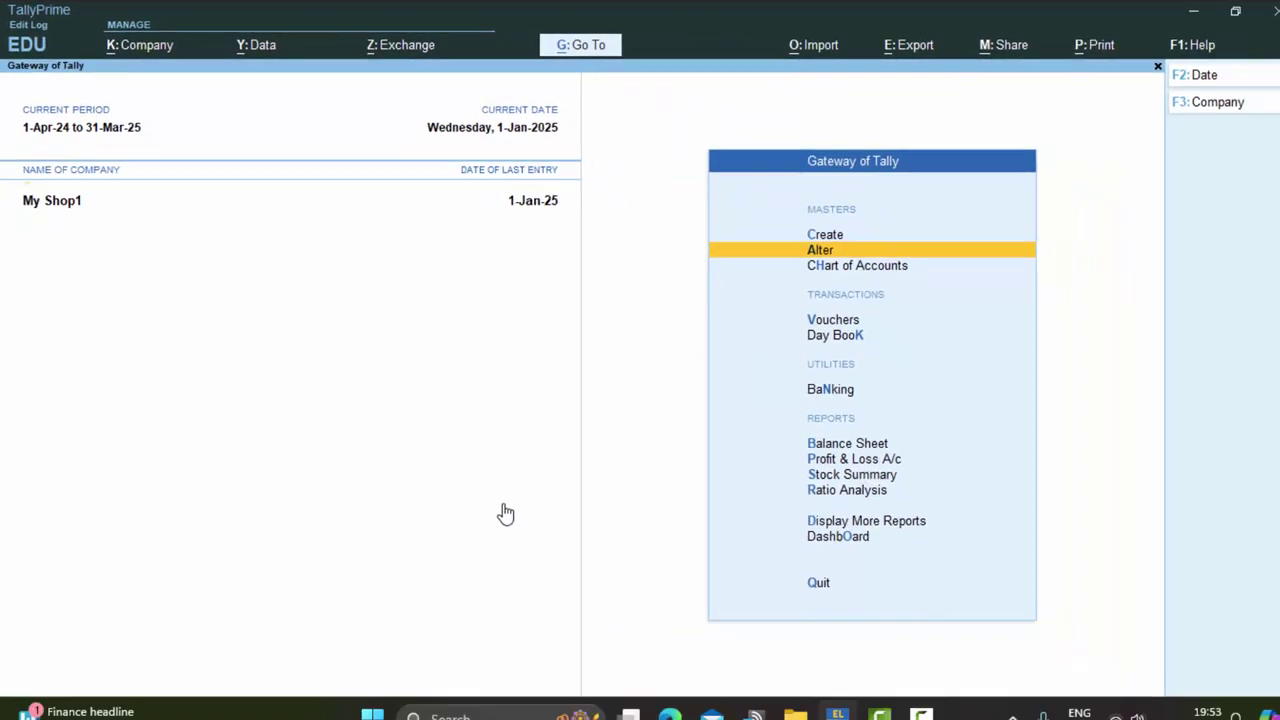
- Start a Purchase voucher with supplier invoice 46647 from Supplier 2
{"action": "key", "text": "v"}
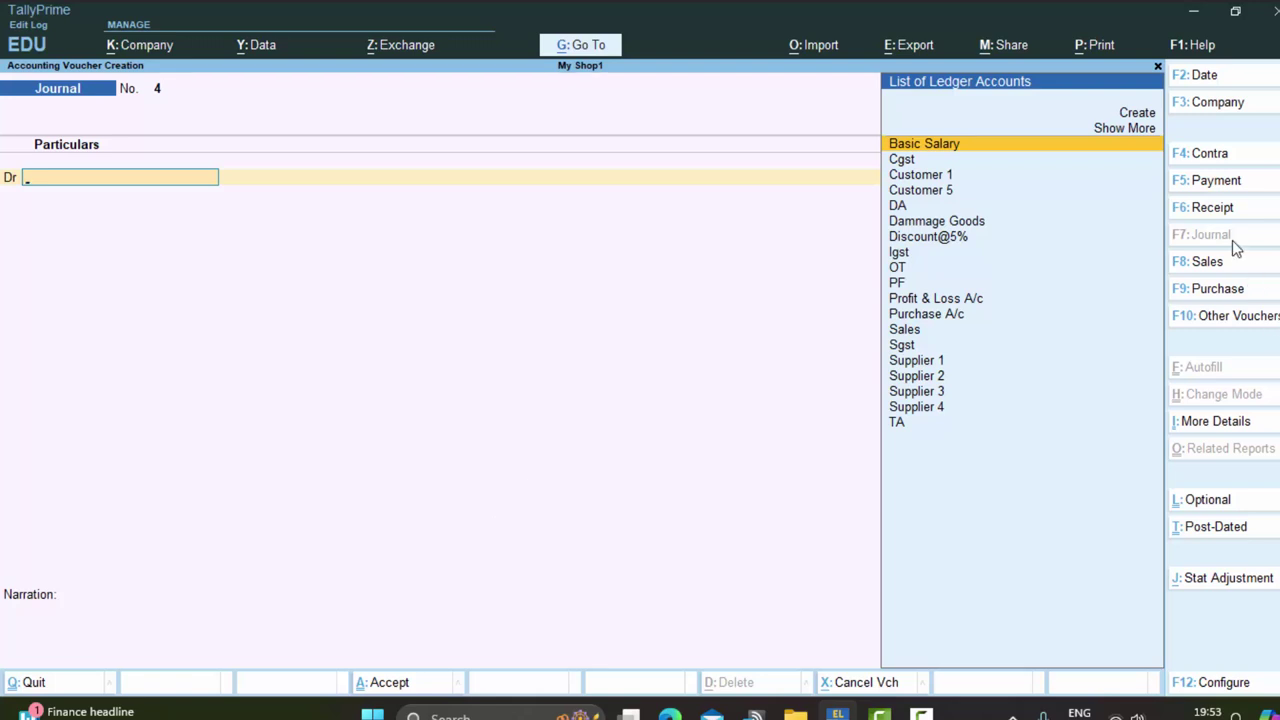
{"action": "left_click", "coordinate": [1215, 290]}
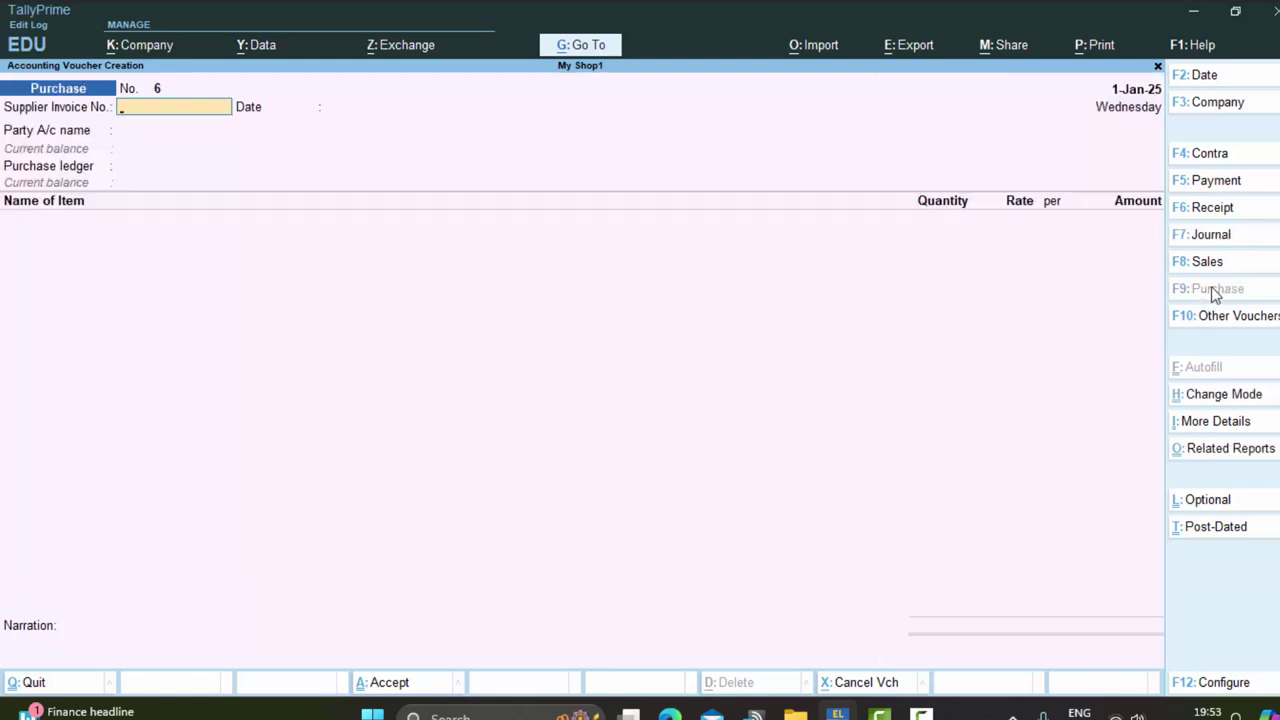
{"action": "type", "text": "46647"}
{"action": "key", "text": "Return"}
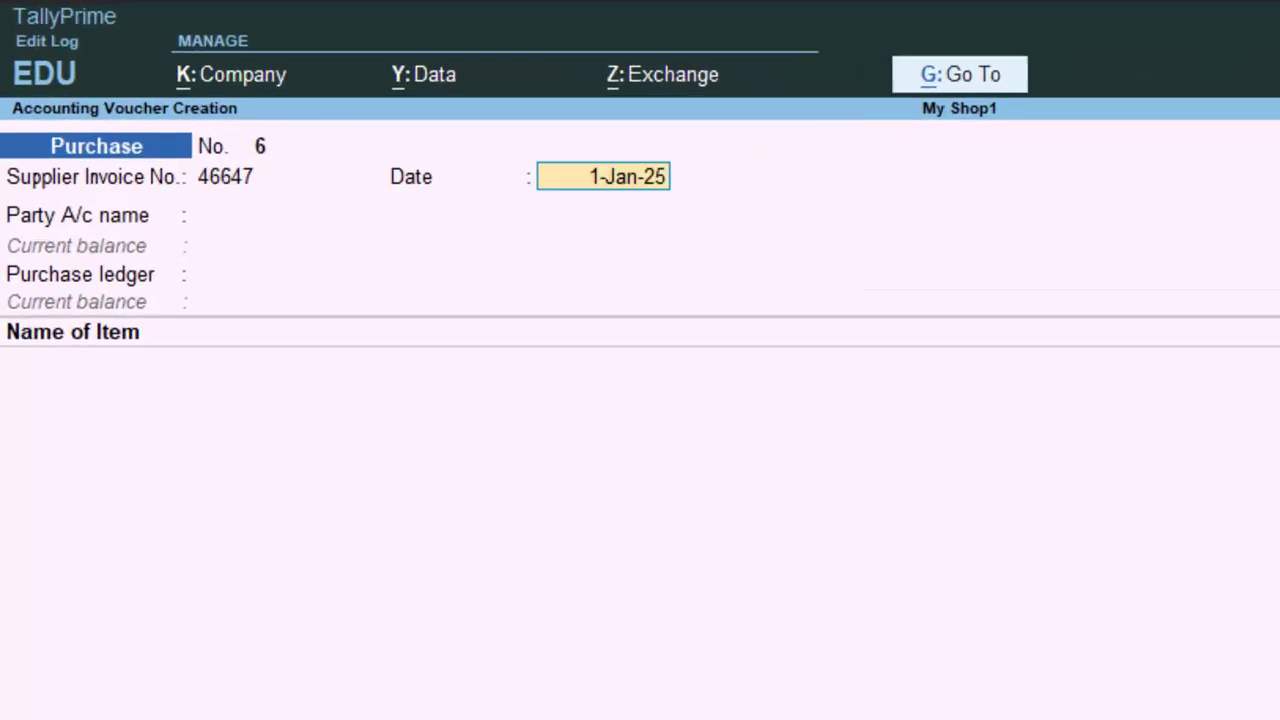
{"action": "key", "text": "Return"}
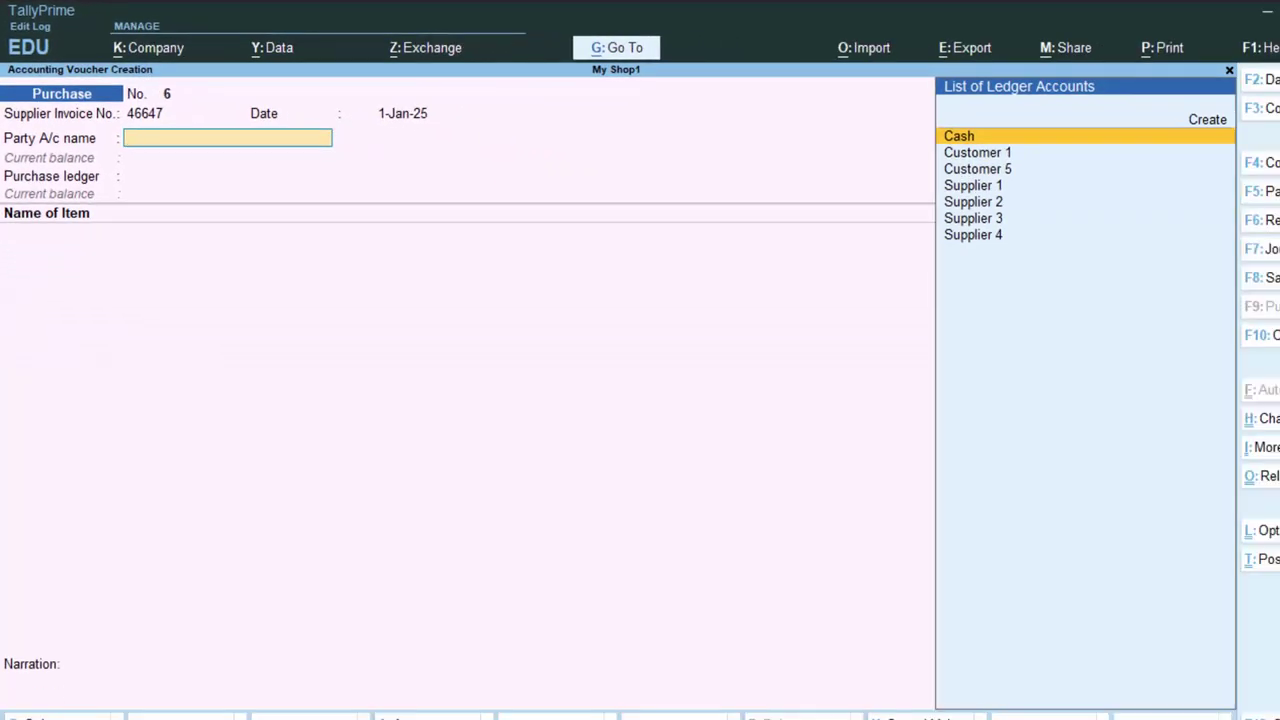
{"action": "left_click", "coordinate": [977, 152]}
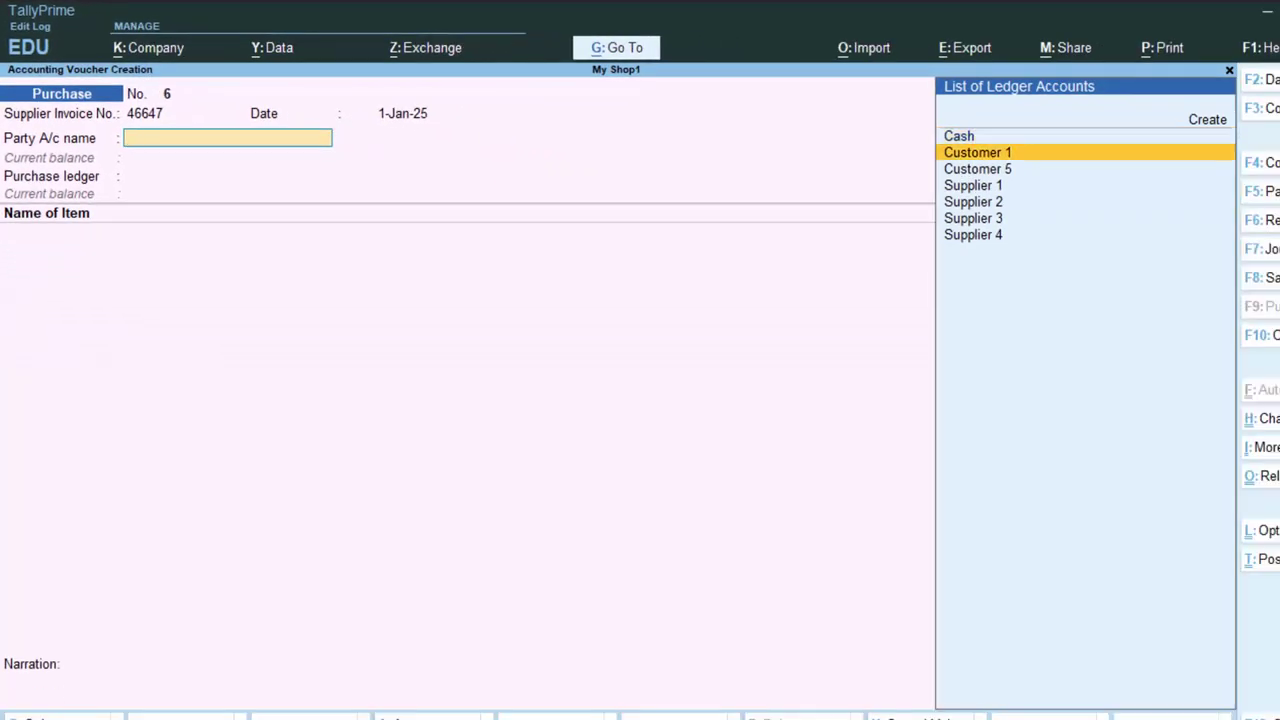
{"action": "key", "text": "Down"}
{"action": "key", "text": "Down"}
{"action": "key", "text": "Down"}
{"action": "key", "text": "Return"}
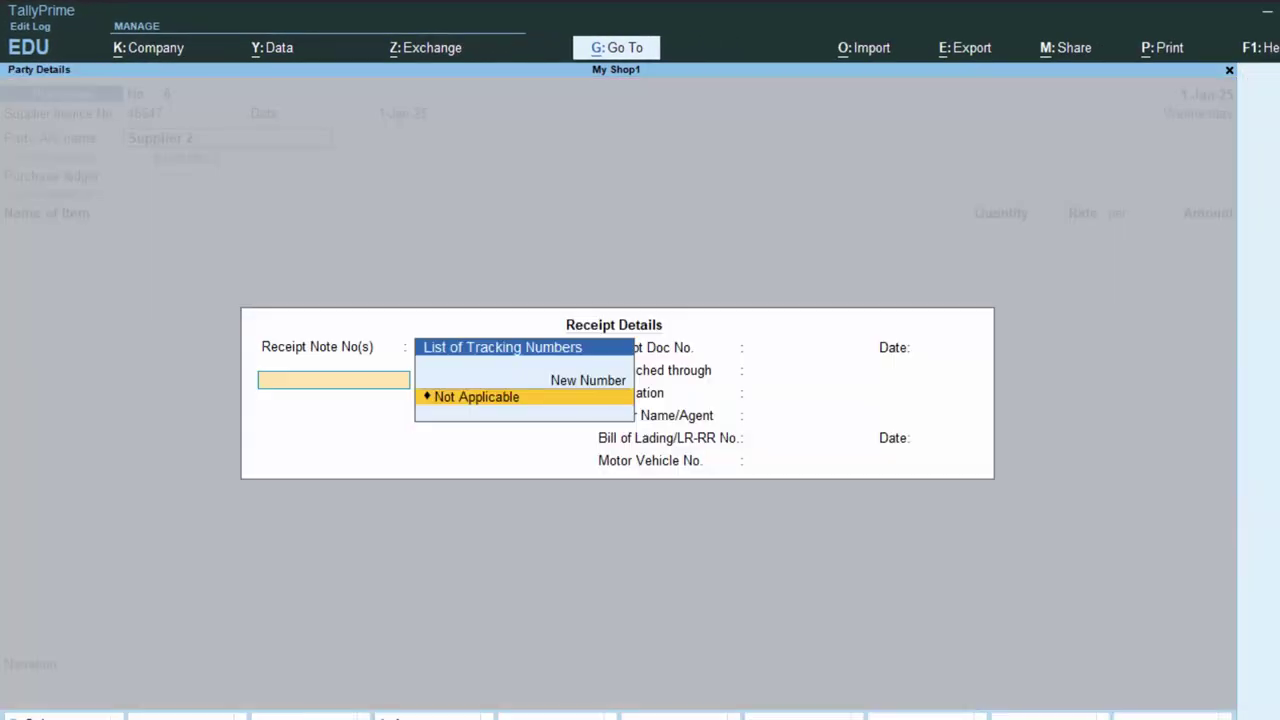
{"action": "key", "text": "Return"}
{"action": "key", "text": "Return"}
{"action": "key", "text": "Return"}
{"action": "key", "text": "Return"}
{"action": "key", "text": "Return"}
{"action": "key", "text": "Return"}
{"action": "key", "text": "Return"}
{"action": "key", "text": "Return"}
{"action": "key", "text": "Return"}
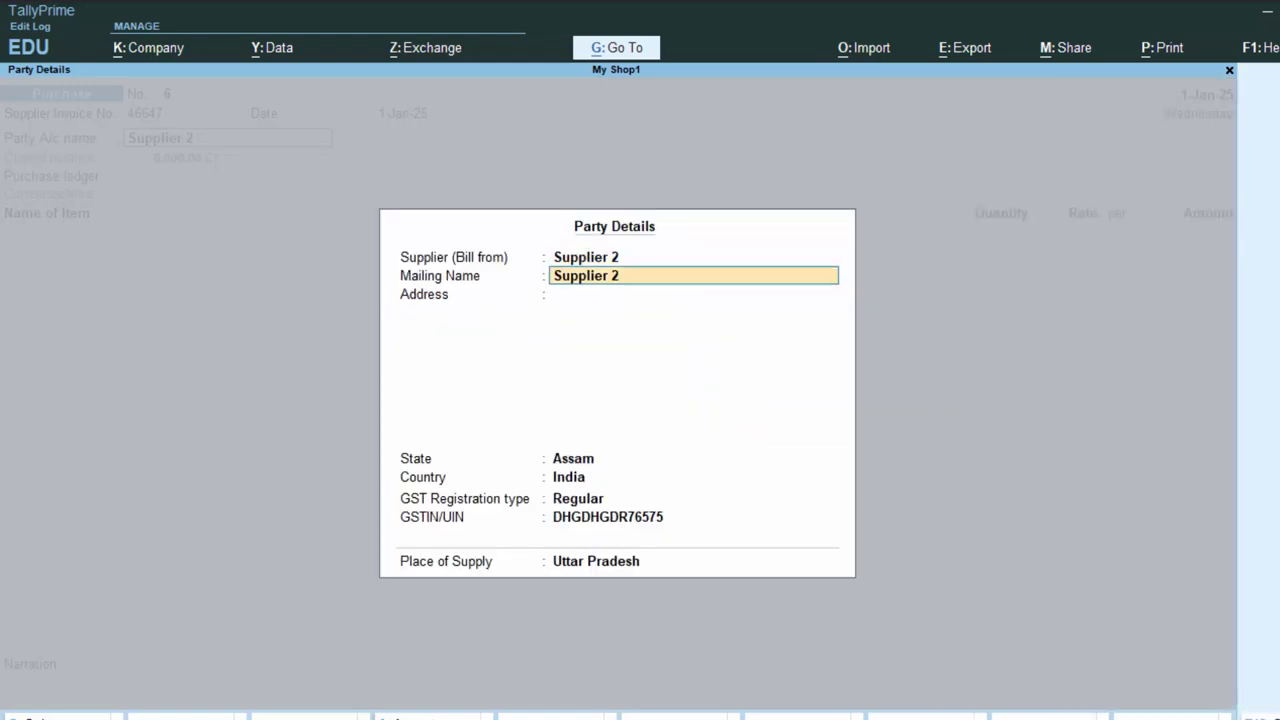
{"action": "key", "text": "Return"}
{"action": "key", "text": "Return"}
{"action": "key", "text": "Return"}
{"action": "key", "text": "Return"}
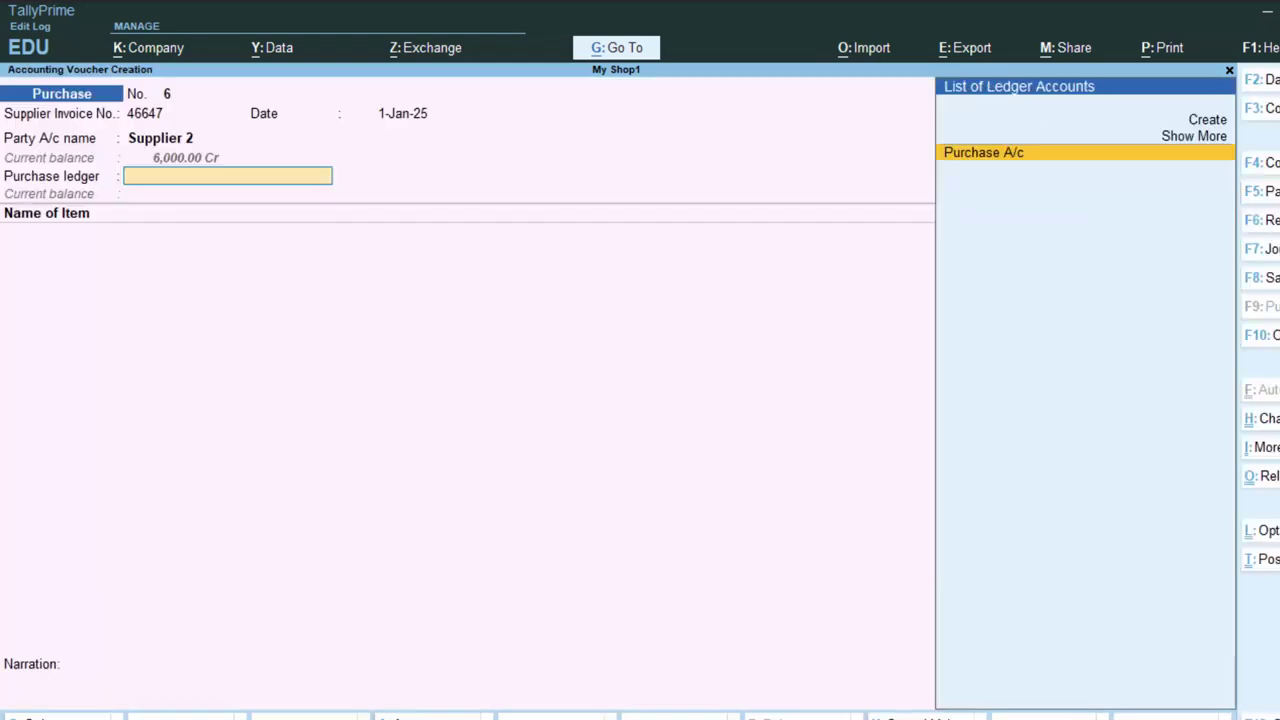
{"action": "key", "text": "Return"}
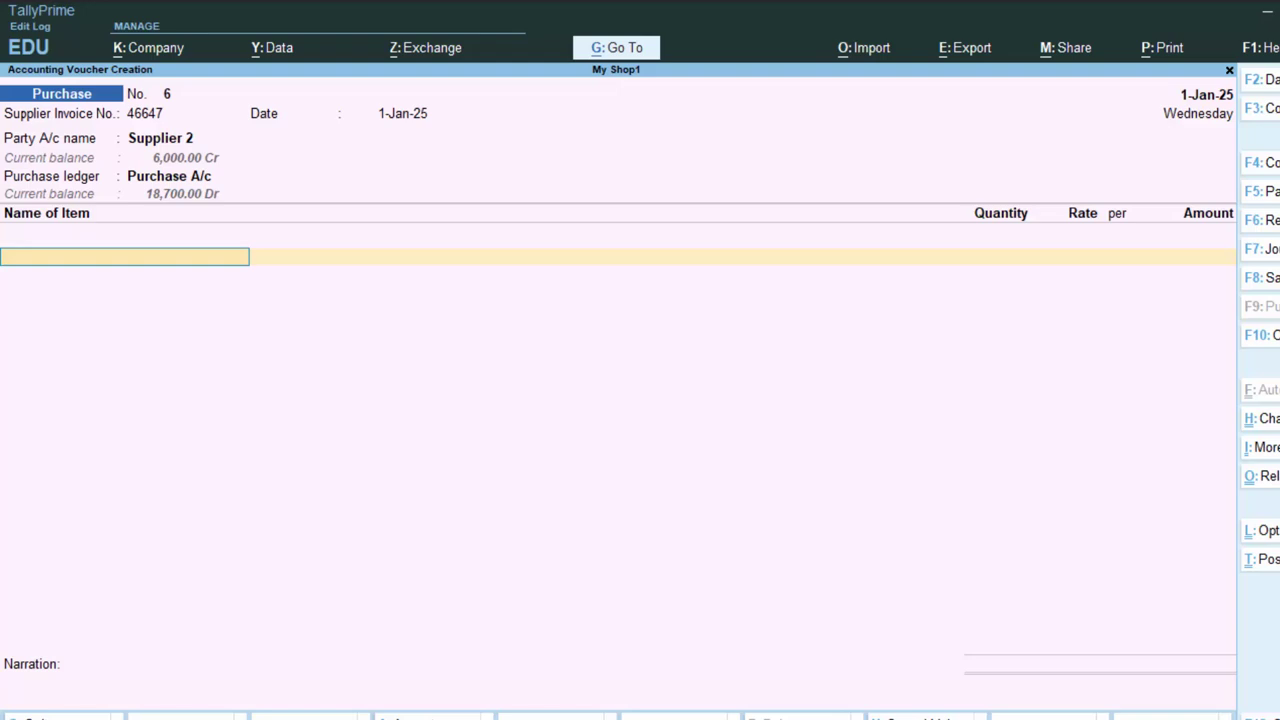
- Add Monitor, 45 nos at 4,000.00, as the purchased item
{"action": "type", "text": "M"}
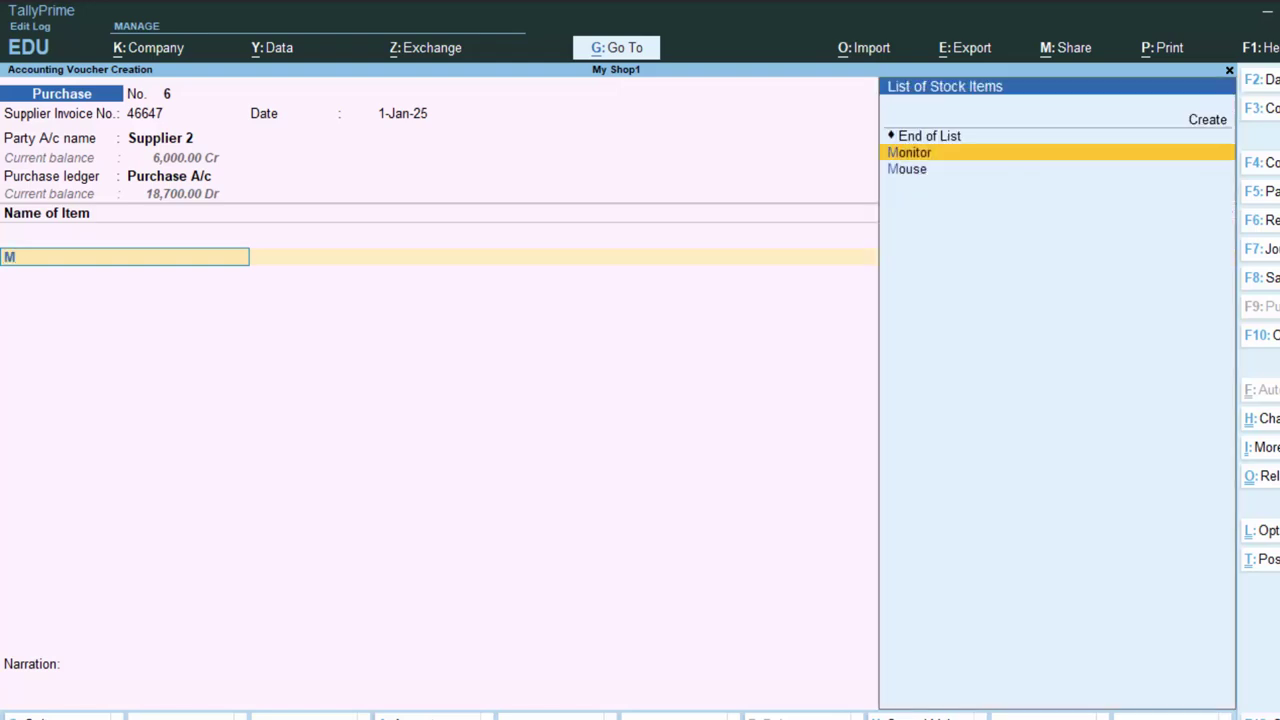
{"action": "key", "text": "Return"}
{"action": "key", "text": "Return"}
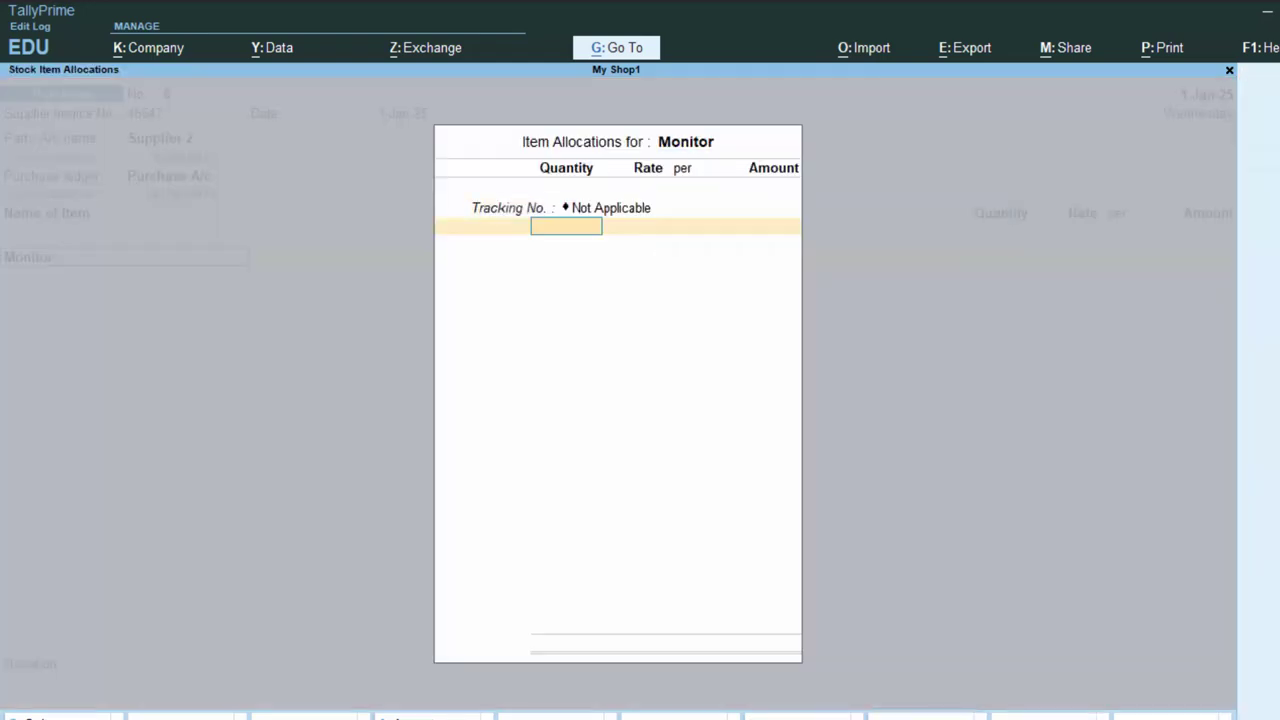
{"action": "type", "text": "45"}
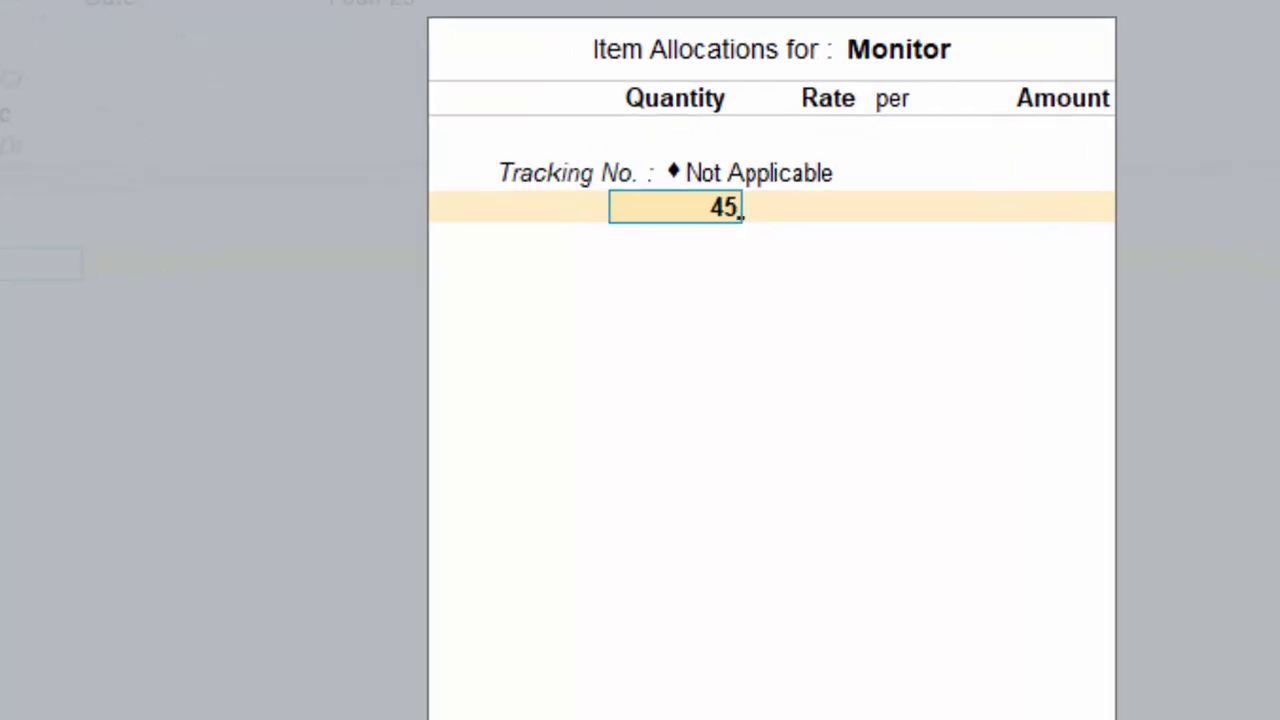
{"action": "key", "text": "Return"}
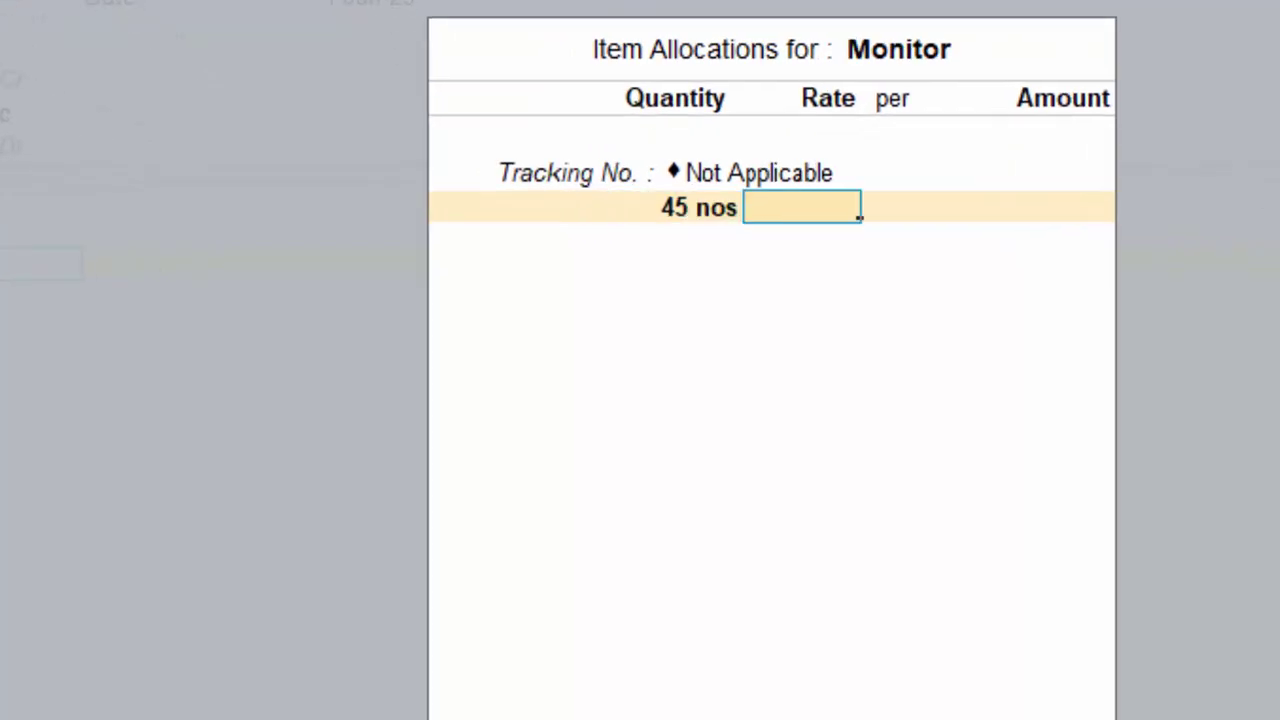
{"action": "type", "text": "4,000"}
{"action": "key", "text": "Return"}
{"action": "key", "text": "Return"}
{"action": "key", "text": "Return"}
{"action": "key", "text": "Return"}
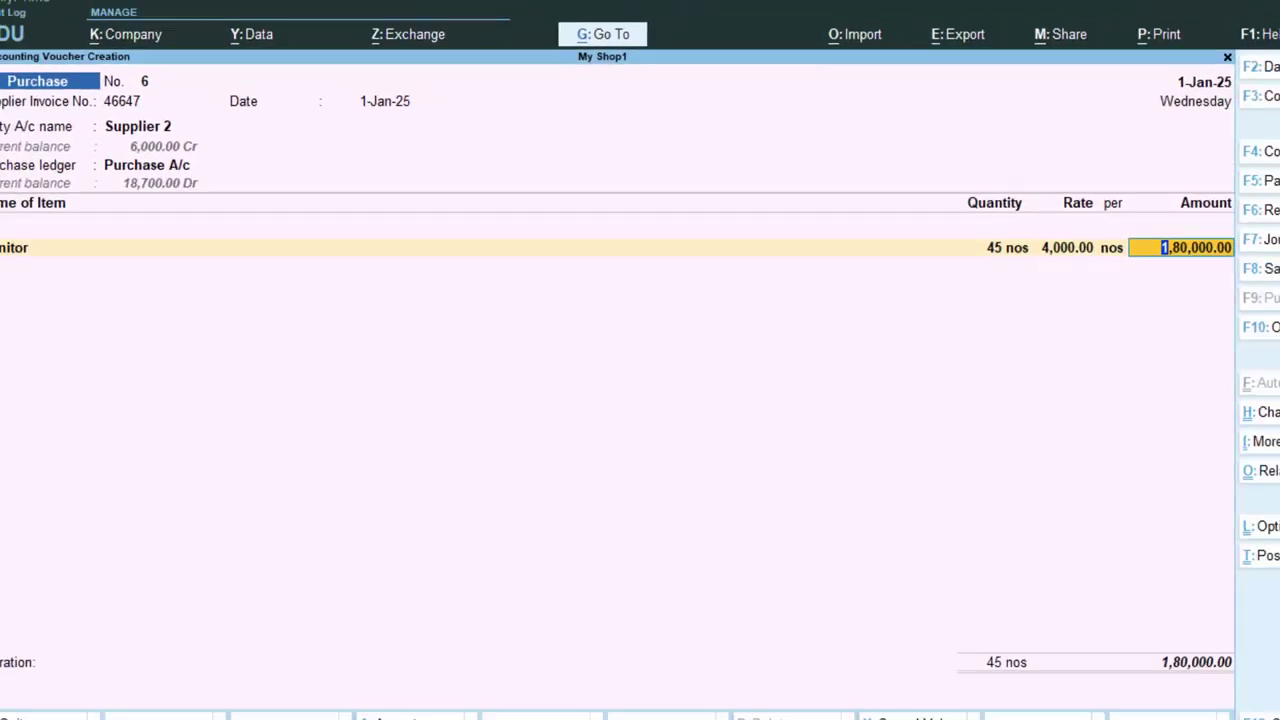
{"action": "key", "text": "Return"}
{"action": "key", "text": "Return"}
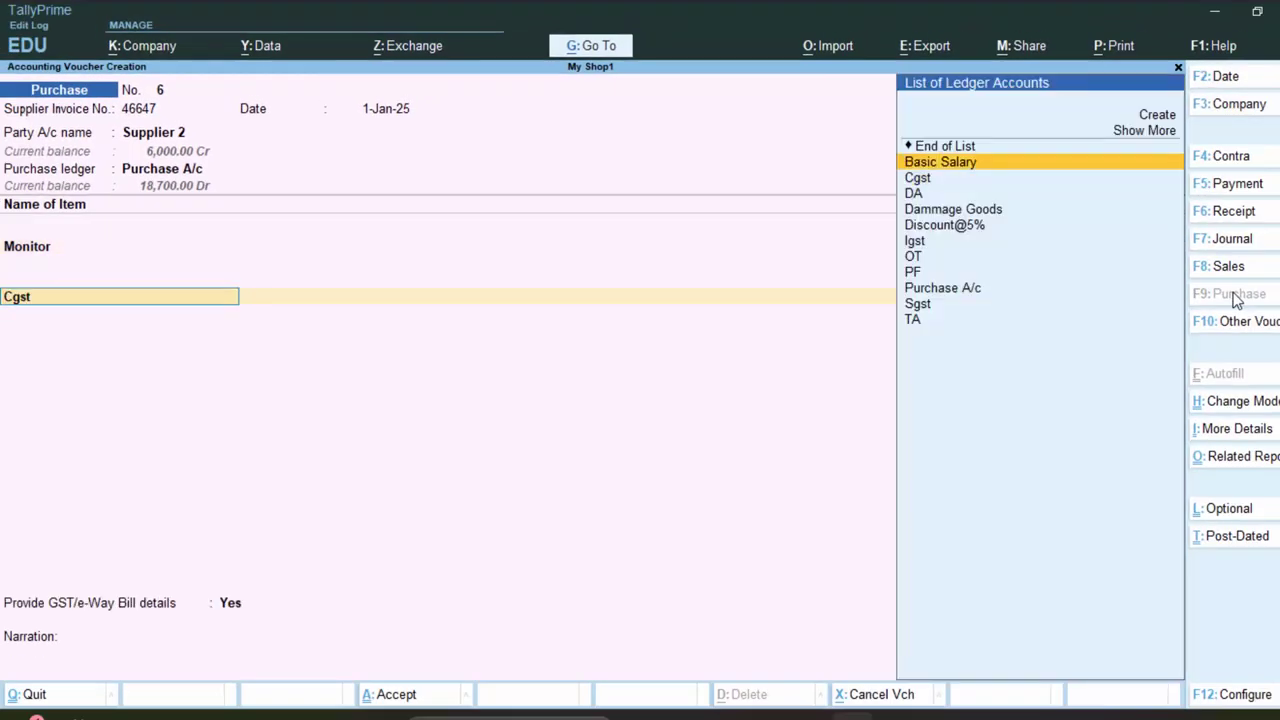
{"action": "key", "text": "Return"}
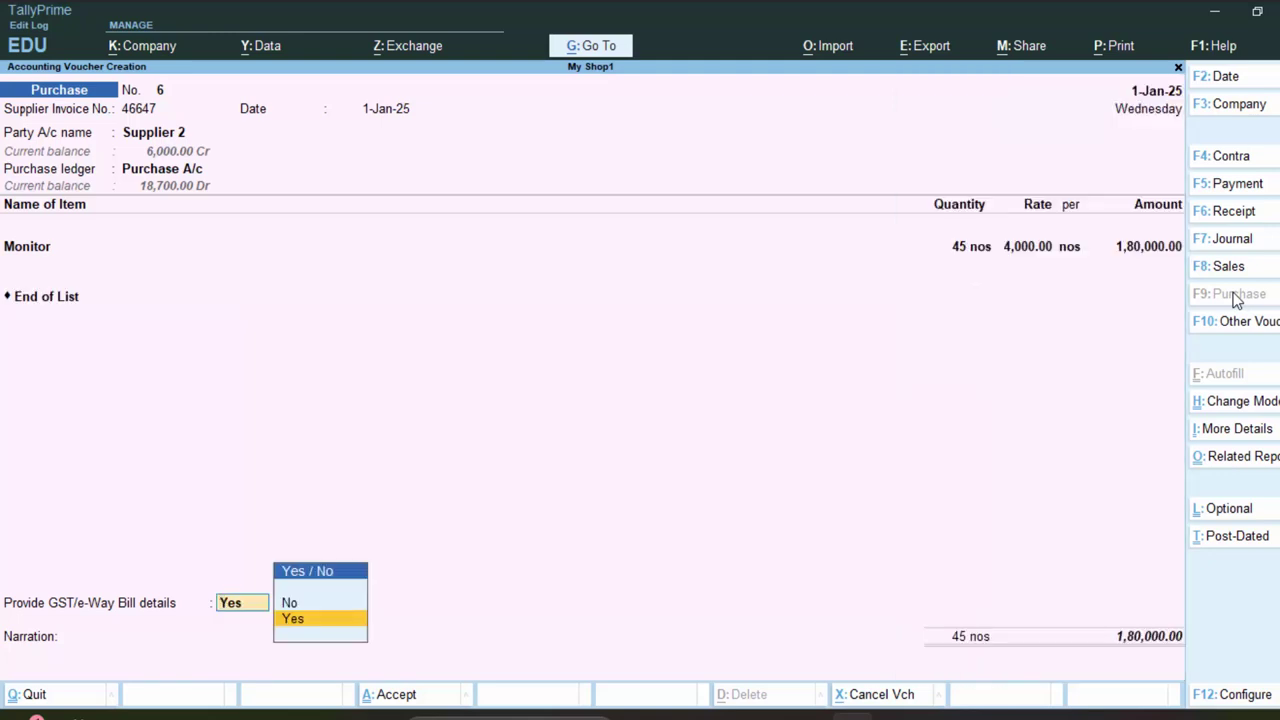
- Set GST/e-Way Bill details to No and accept the new bill reference for 1,80,000.00
{"action": "key", "text": "Up"}
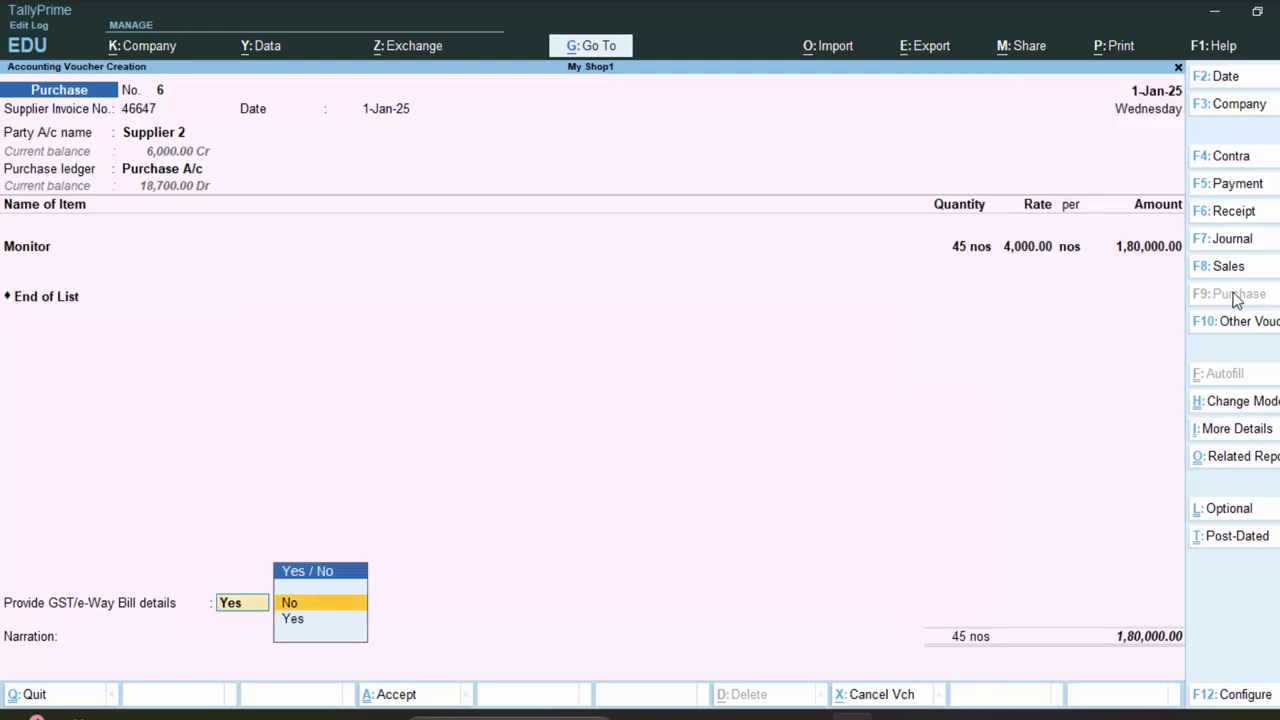
{"action": "key", "text": "Return"}
{"action": "key", "text": "Return"}
{"action": "key", "text": "Return"}
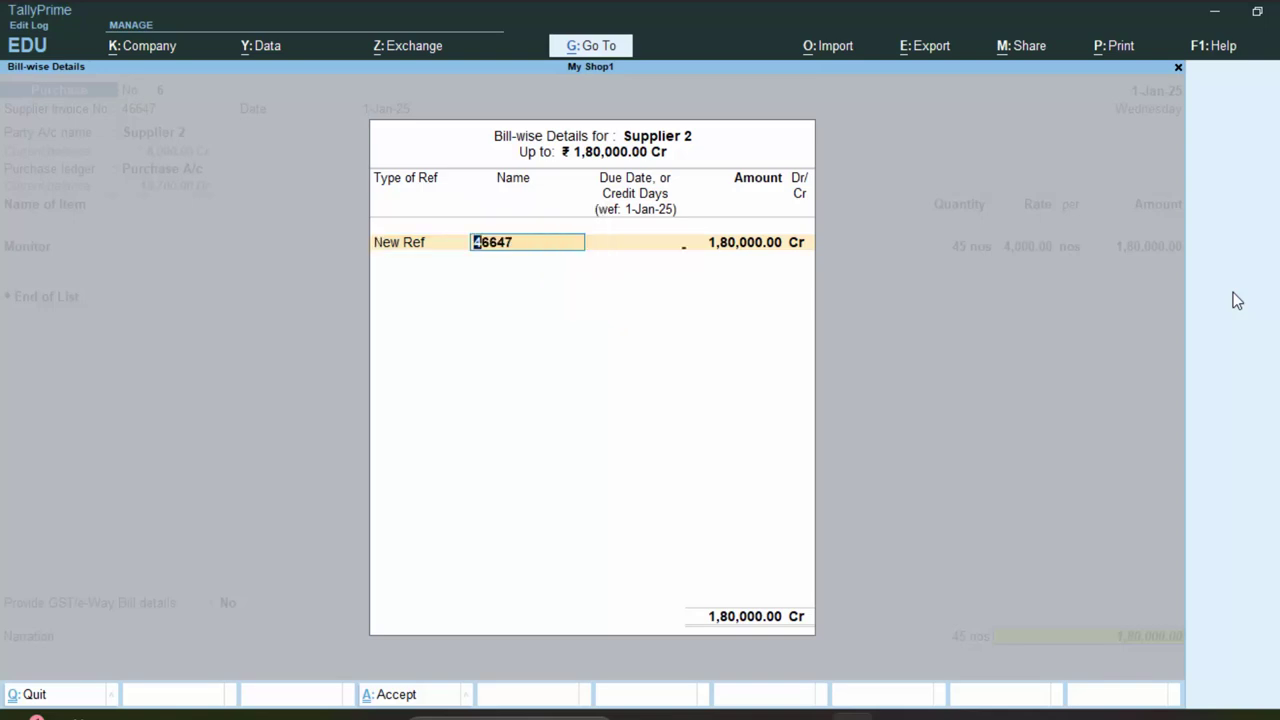
{"action": "key", "text": "Return"}
{"action": "key", "text": "Return"}
{"action": "key", "text": "Return"}
{"action": "key", "text": "Return"}
{"action": "key", "text": "Return"}
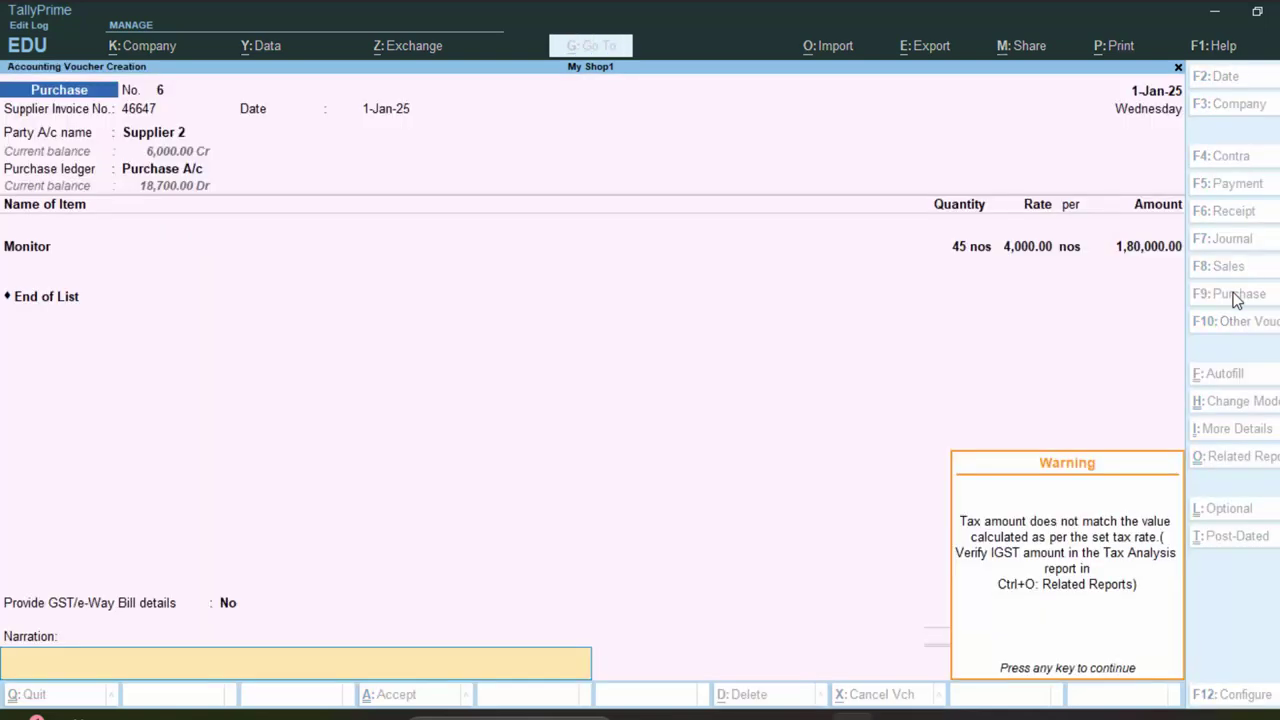
{"action": "key", "text": "Return"}
{"action": "key", "text": "Return"}
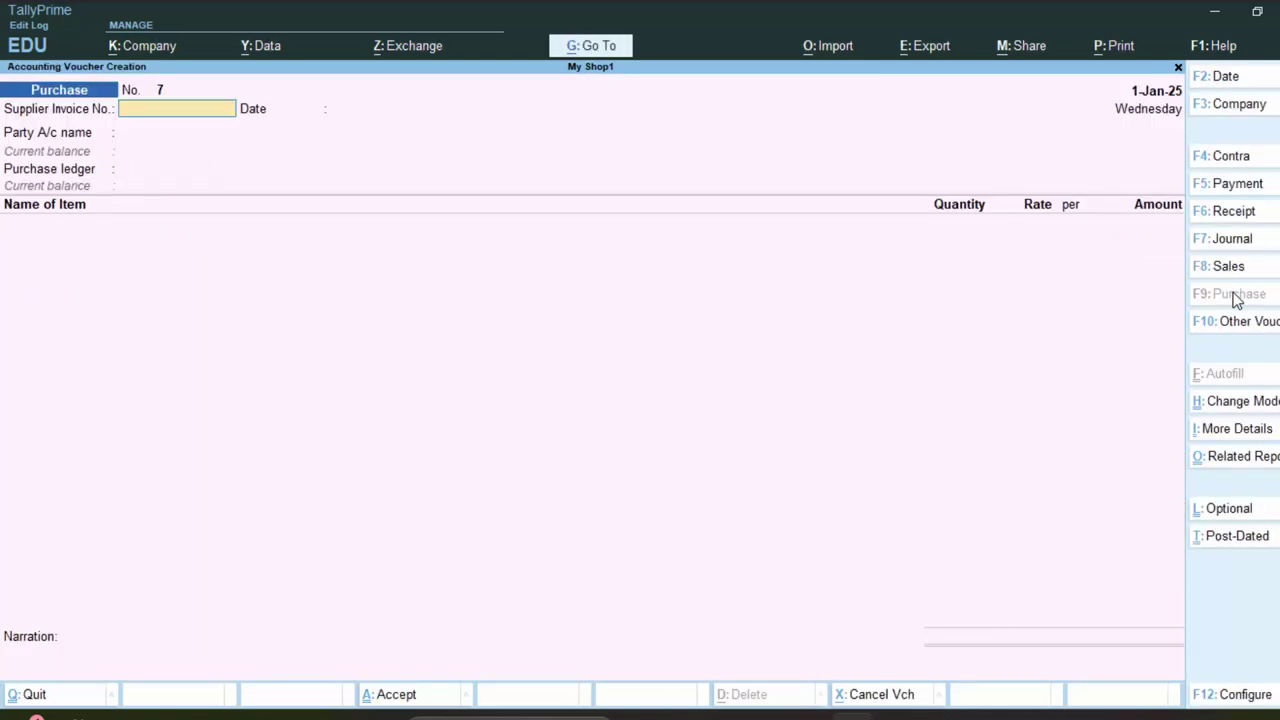
- Quit the blank voucher, open the stock item list, and view Monitor unchanged
{"action": "key", "text": "Escape"}
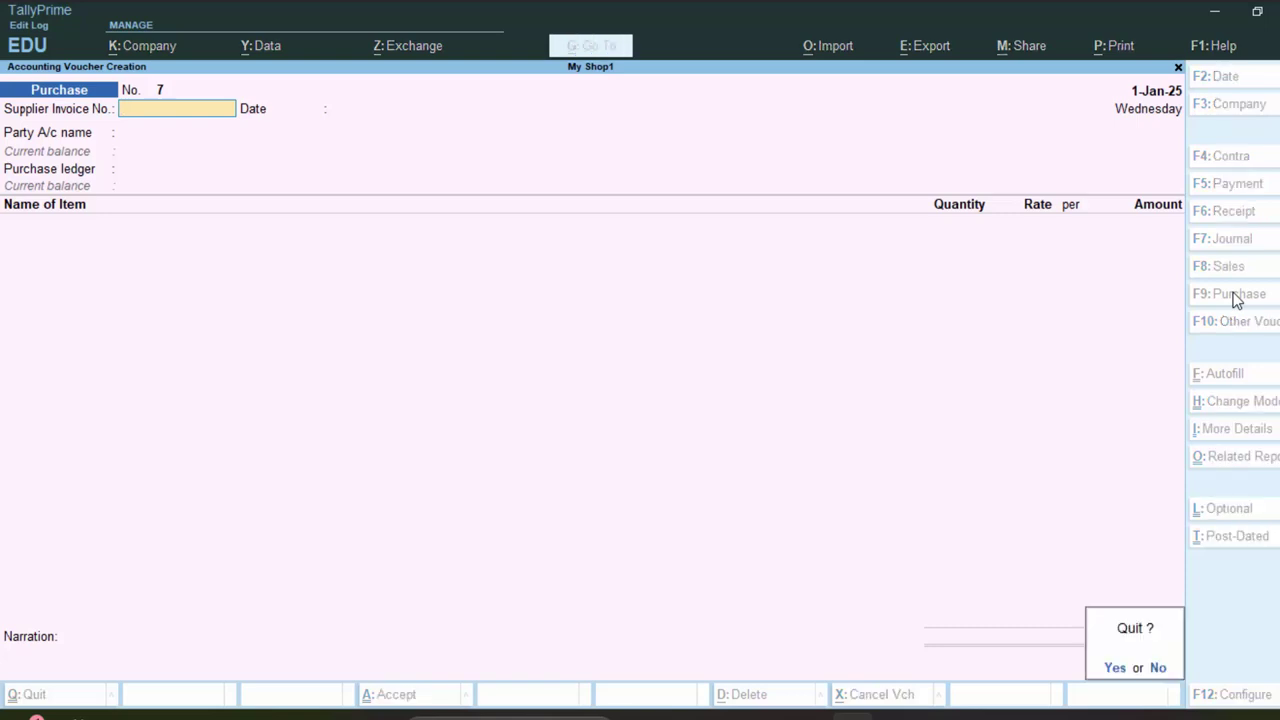
{"action": "key", "text": "Return"}
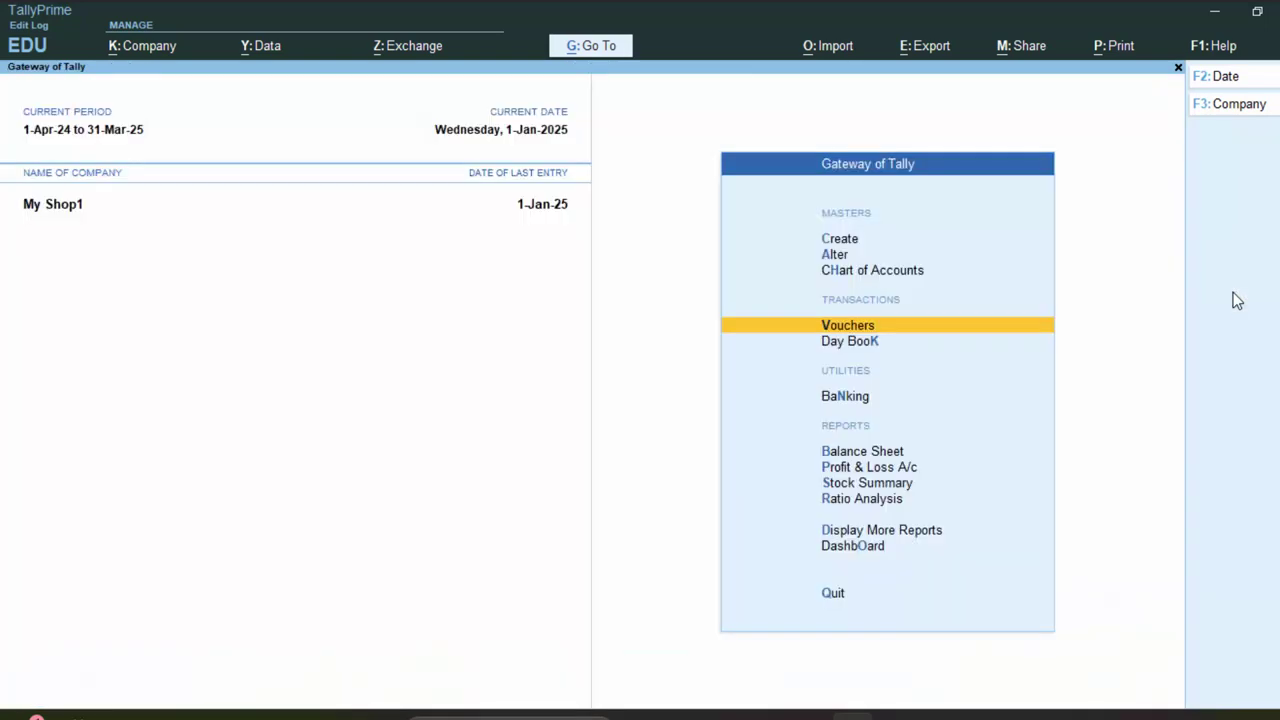
{"action": "key", "text": "Up"}
{"action": "key", "text": "Up"}
{"action": "key", "text": "Return"}
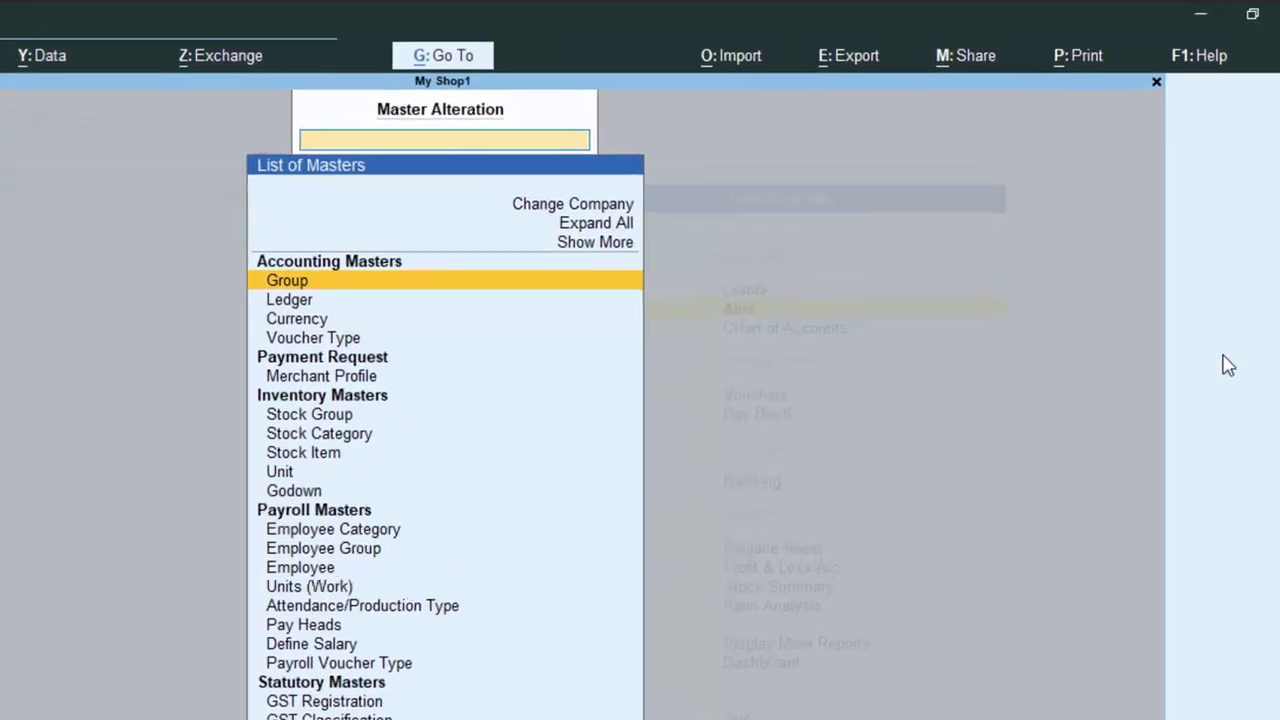
{"action": "key", "text": "Down"}
{"action": "key", "text": "Down"}
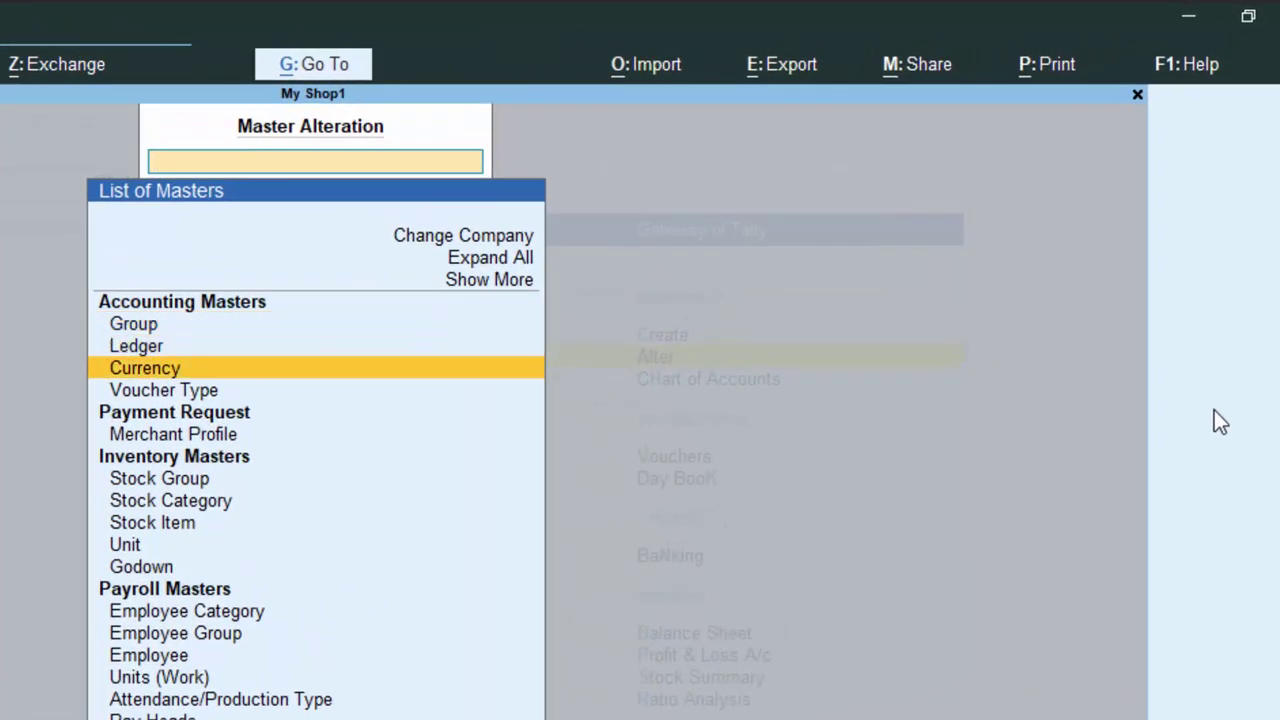
{"action": "key", "text": "Down"}
{"action": "key", "text": "Down"}
{"action": "key", "text": "Down"}
{"action": "key", "text": "Down"}
{"action": "key", "text": "Down"}
{"action": "key", "text": "Down"}
{"action": "key", "text": "Down"}
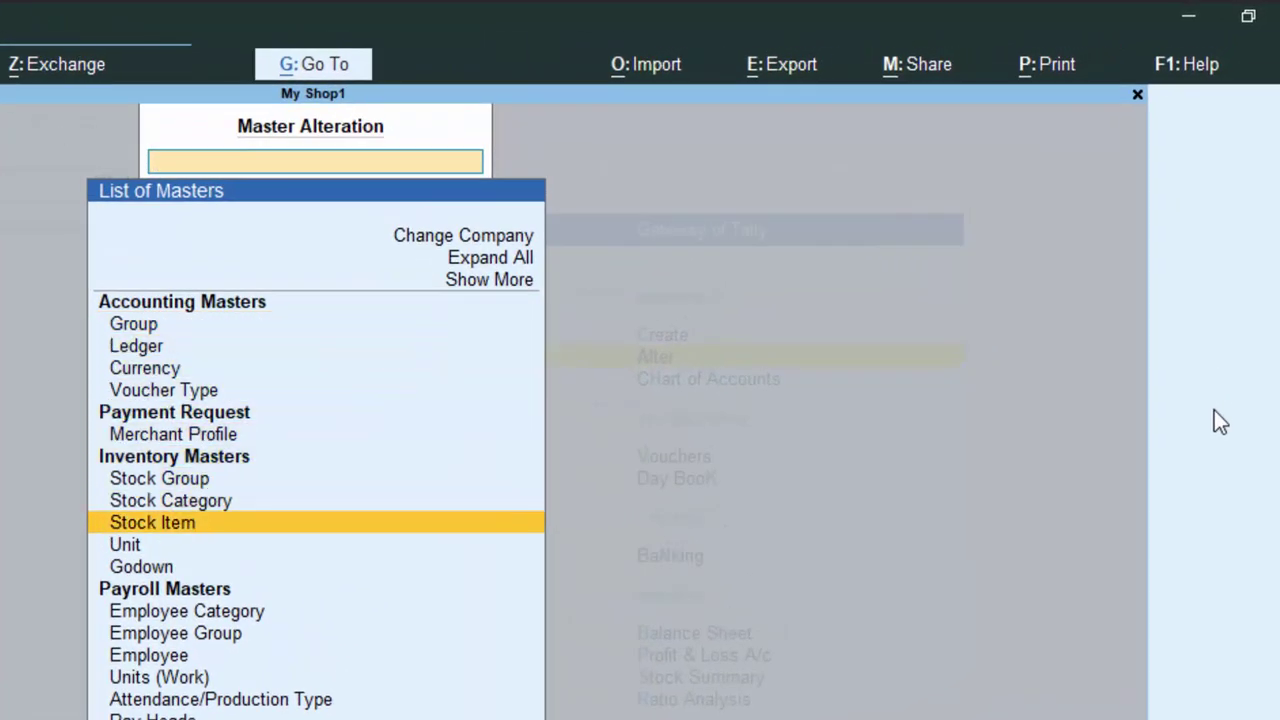
{"action": "key", "text": "Return"}
{"action": "key", "text": "Down"}
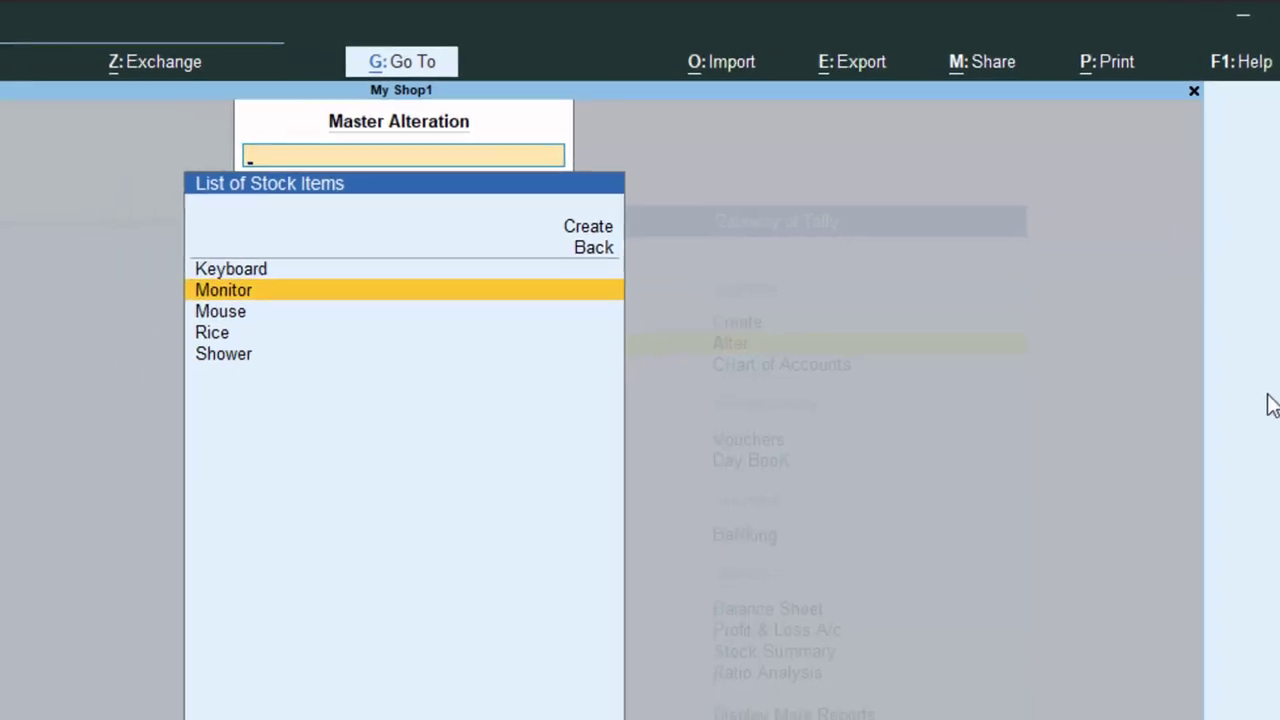
{"action": "key", "text": "Return"}
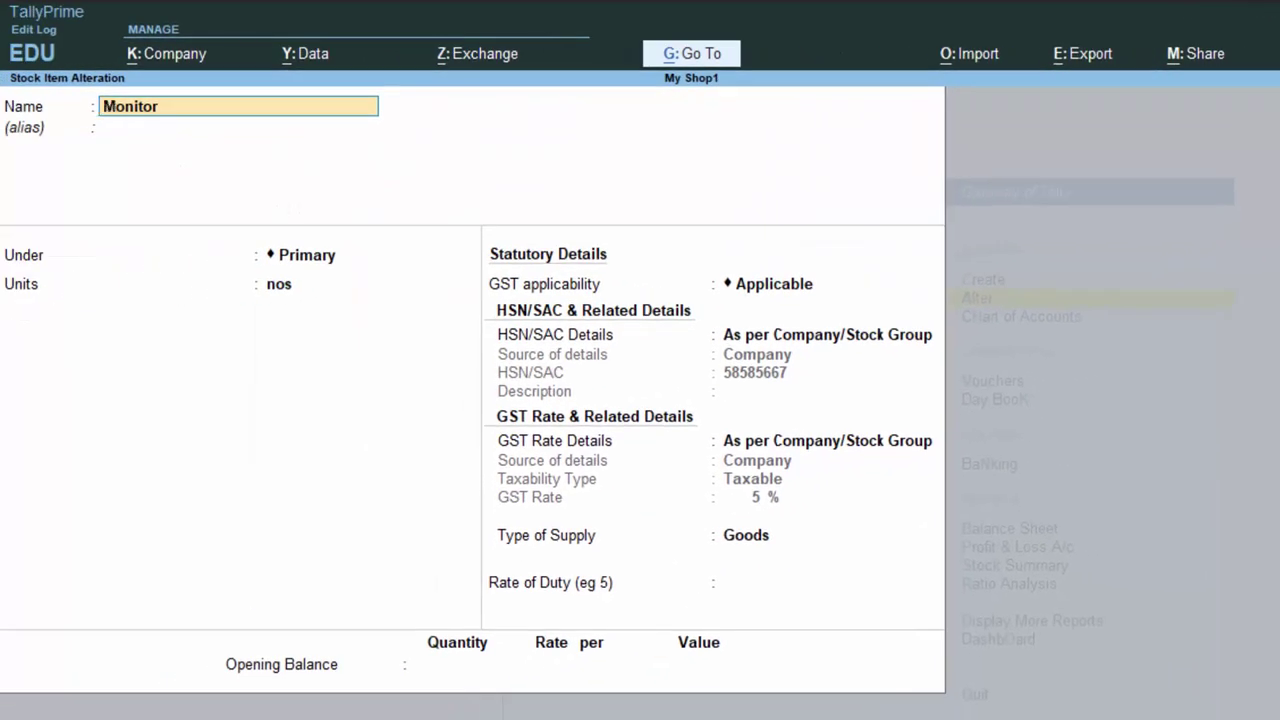
{"action": "key", "text": "Escape"}
{"action": "key", "text": "Escape"}
{"action": "key", "text": "y"}
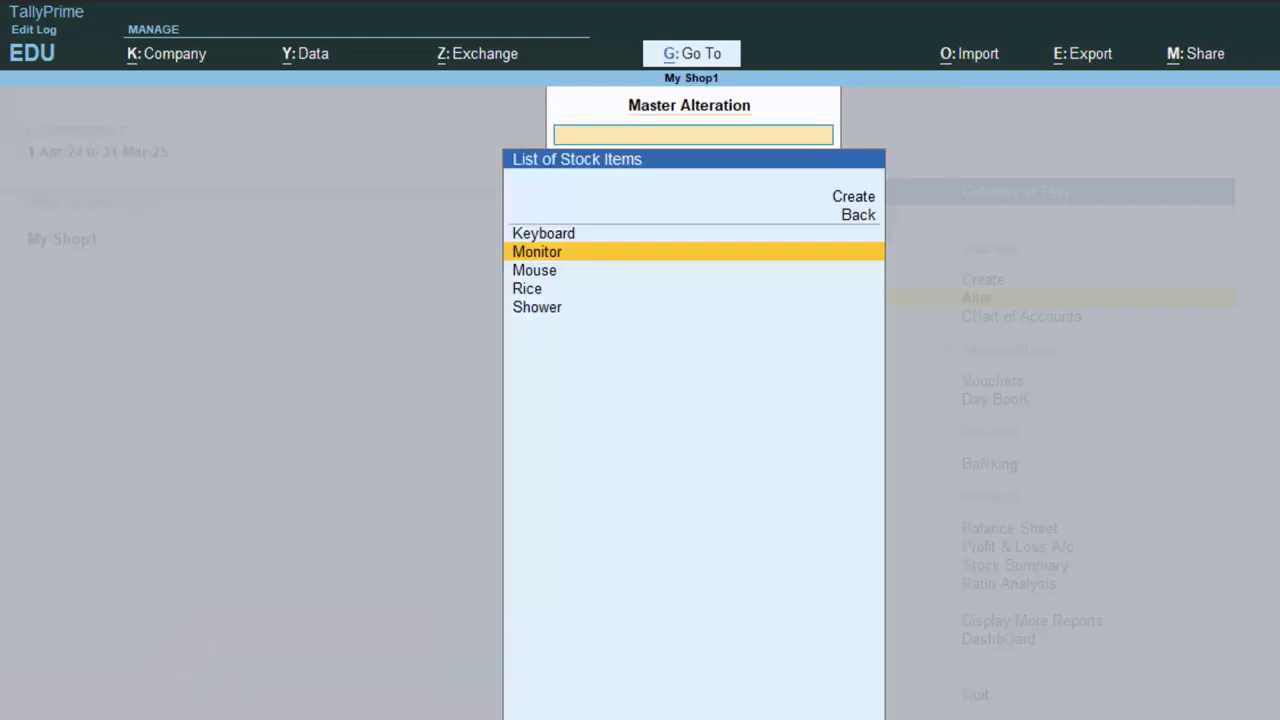
- Attempt to delete the Mouse item, cancel, and exit to the Gateway
{"action": "key", "text": "Down"}
{"action": "key", "text": "Return"}
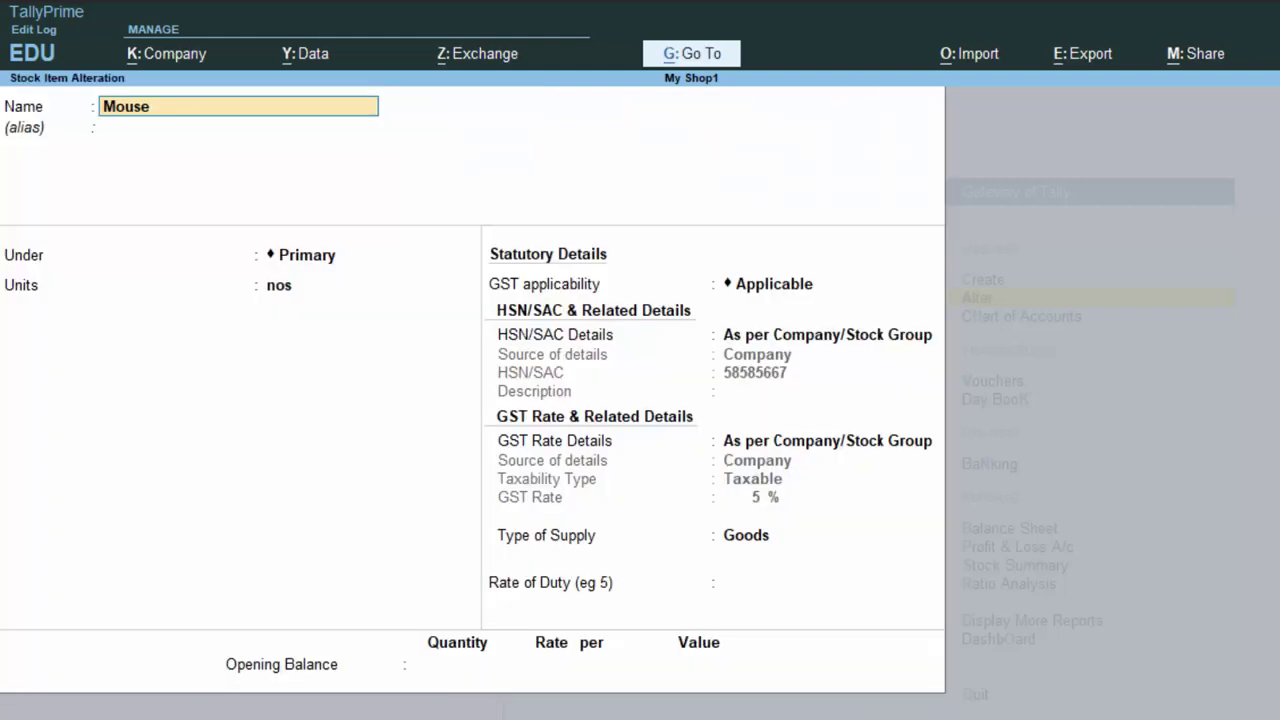
{"action": "key", "text": "alt+d"}
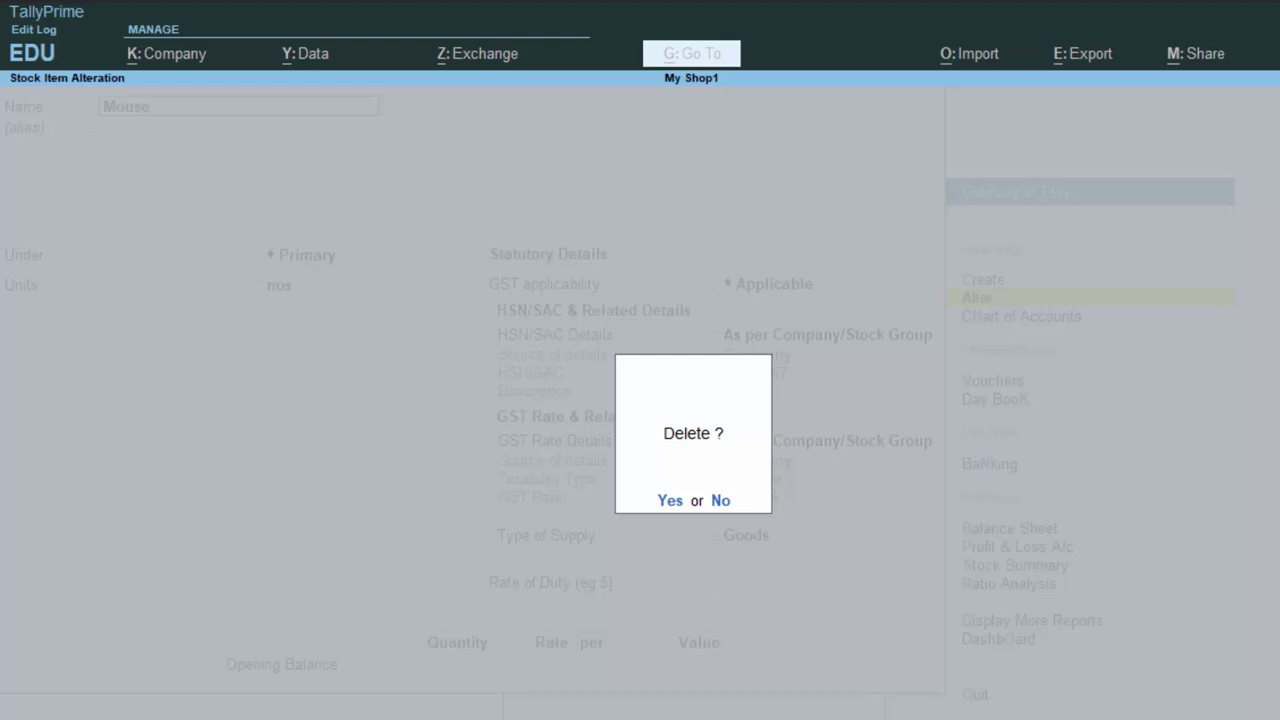
{"action": "key", "text": "Escape"}
{"action": "key", "text": "Escape"}
{"action": "key", "text": "Escape"}
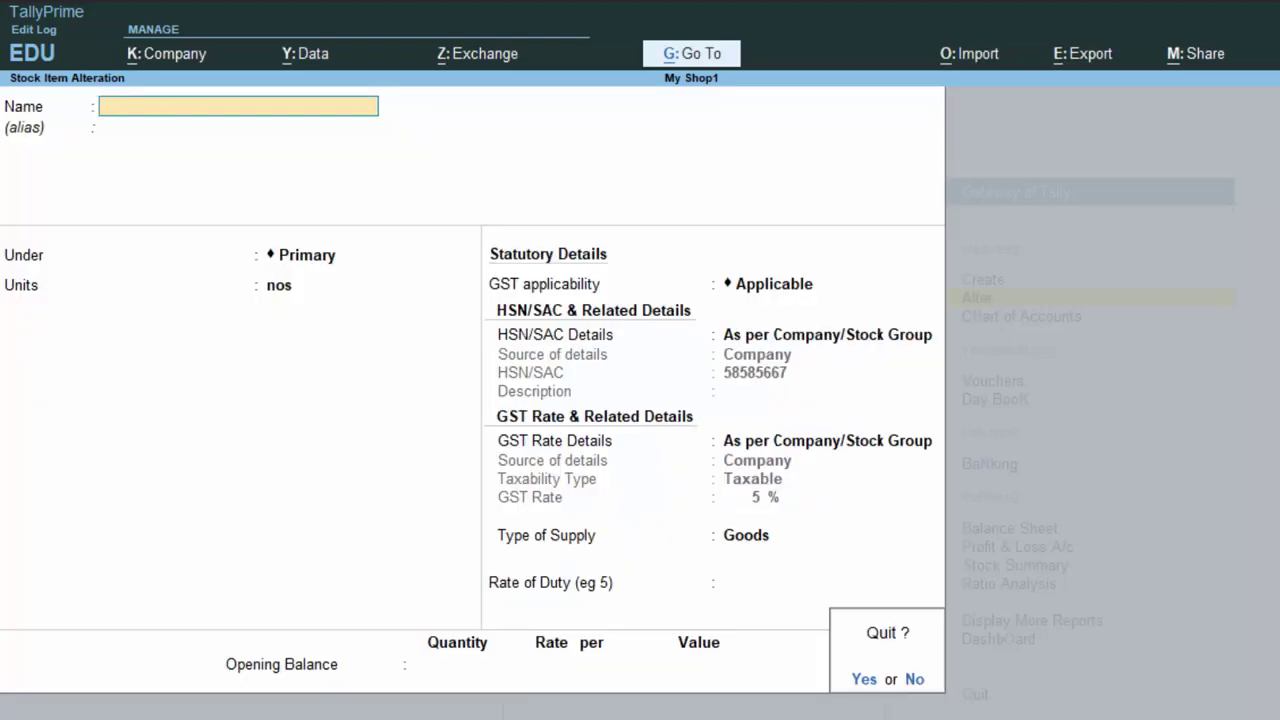
{"action": "key", "text": "y"}
{"action": "key", "text": "Escape"}
{"action": "key", "text": "Escape"}
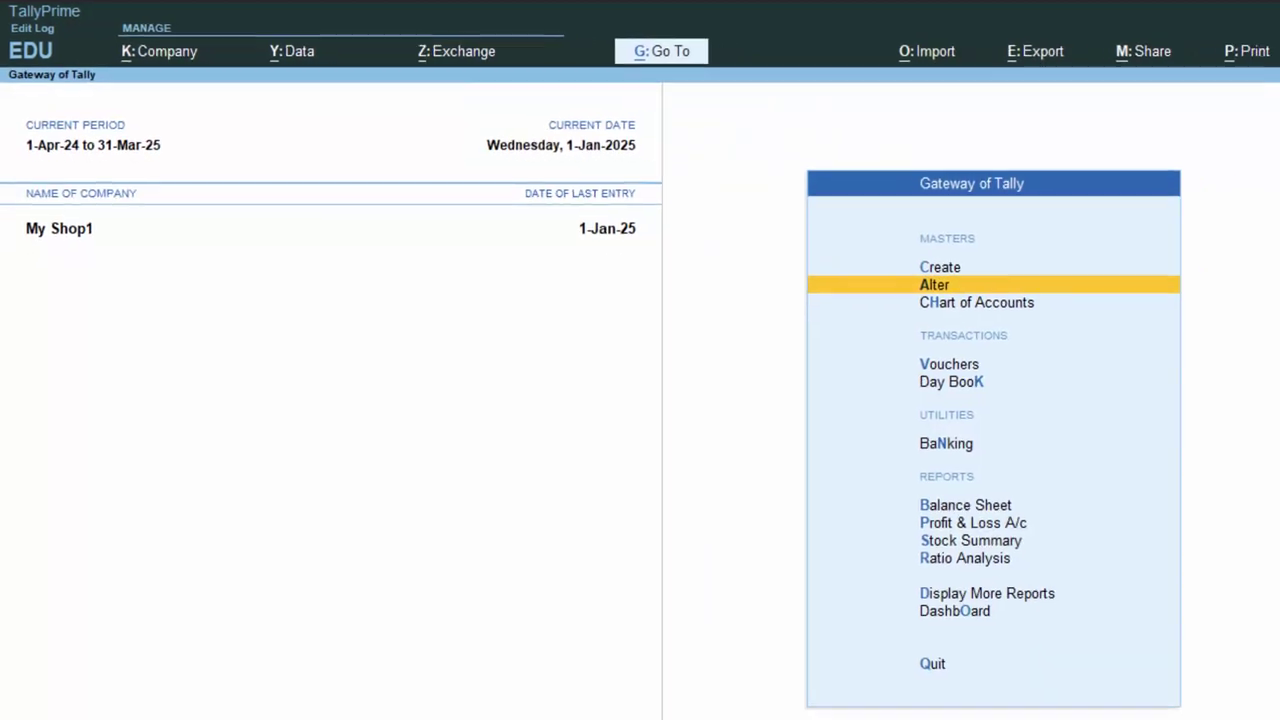
- Start a Purchase voucher with invoice 5757 from Supplier 4
{"action": "type", "text": "cv"}
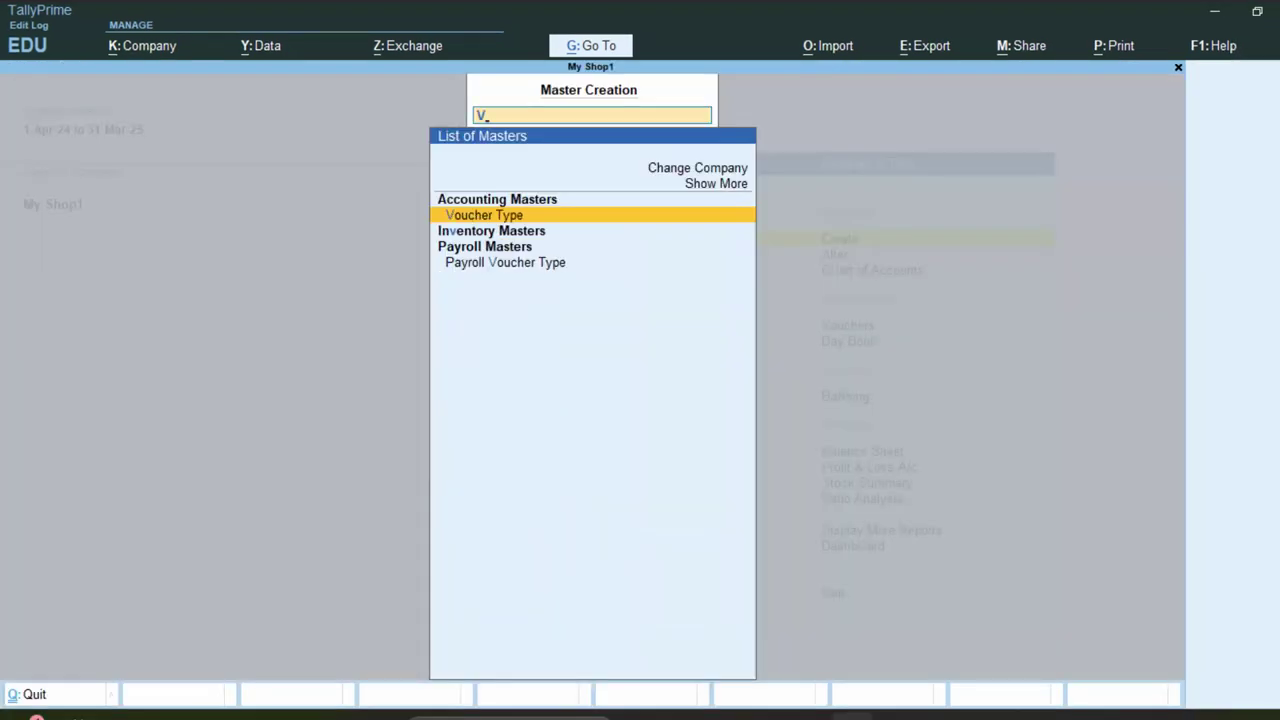
{"action": "key", "text": "BackSpace"}
{"action": "key", "text": "Escape"}
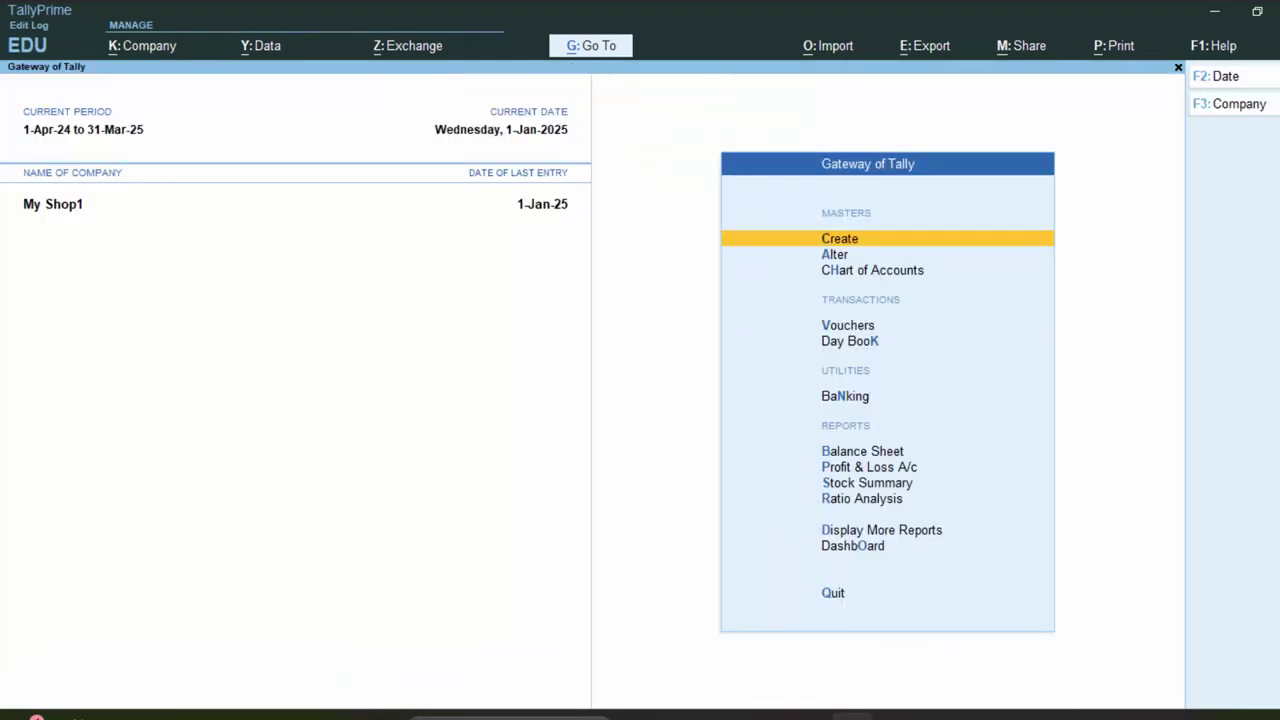
{"action": "key", "text": "v"}
{"action": "key", "text": "F9"}
{"action": "type", "text": "5757"}
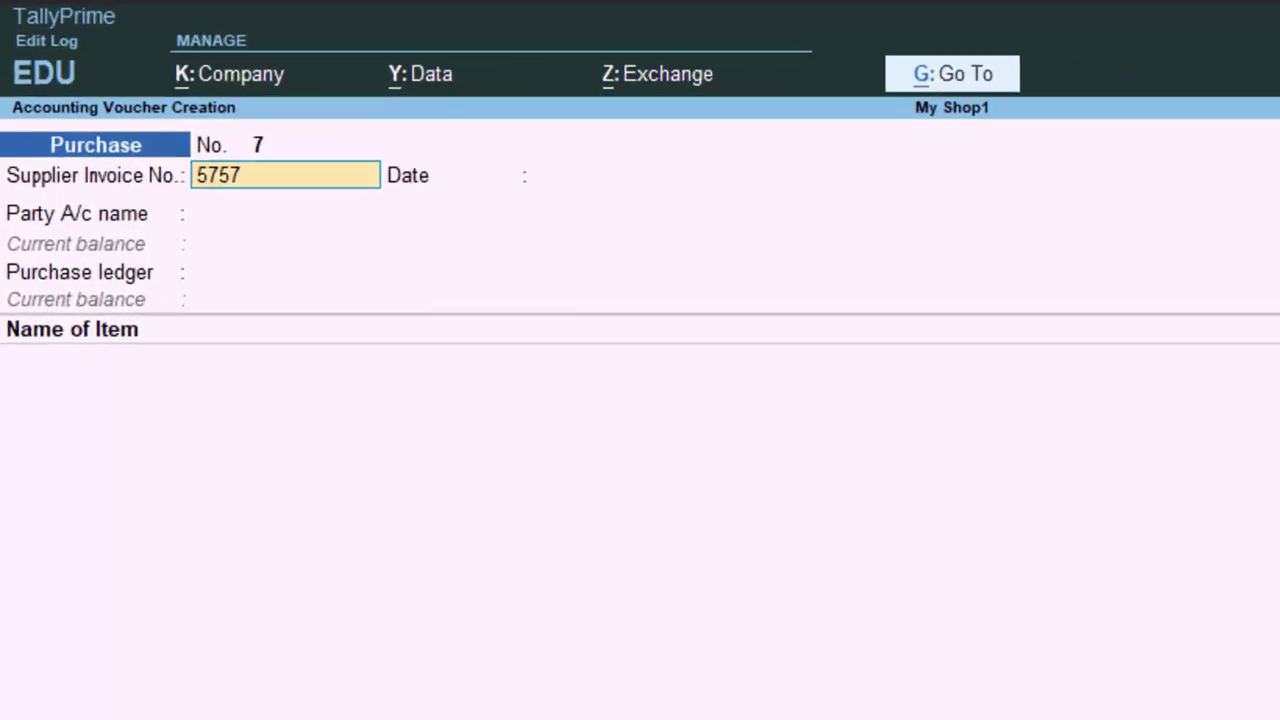
{"action": "key", "text": "Return"}
{"action": "key", "text": "Return"}
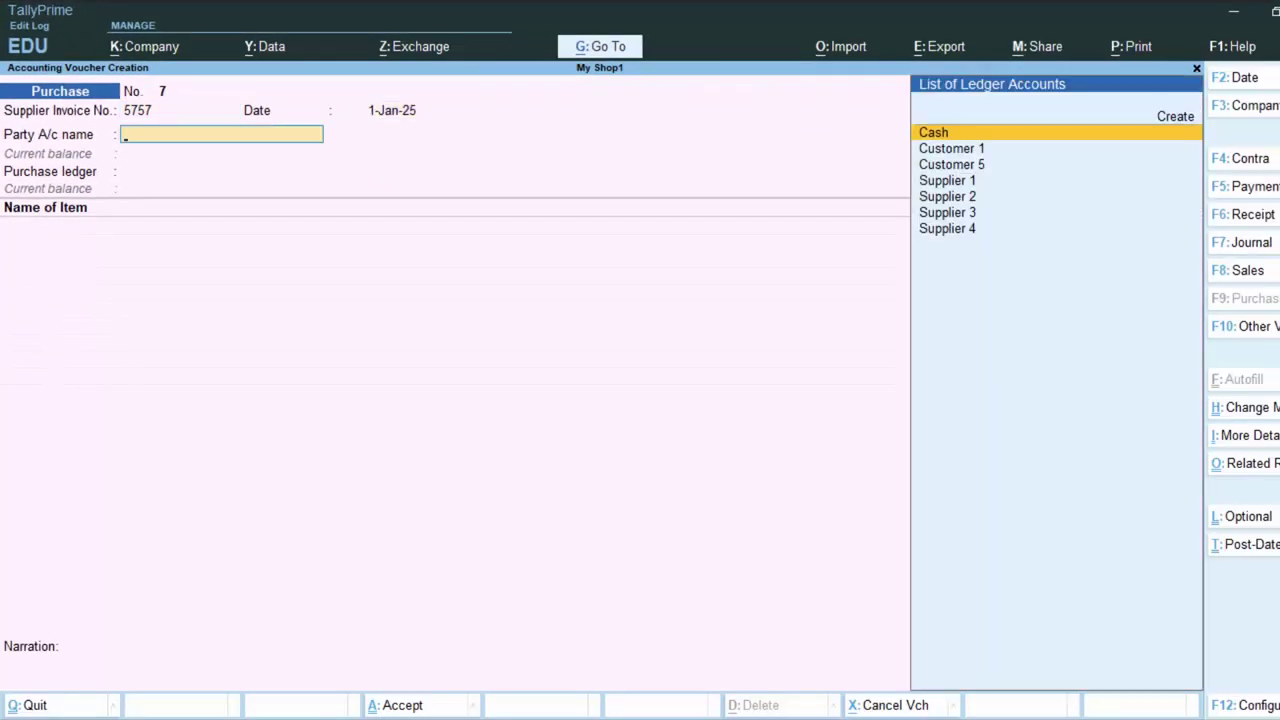
{"action": "key", "text": "Down"}
{"action": "key", "text": "Down"}
{"action": "key", "text": "Down"}
{"action": "key", "text": "Down"}
{"action": "key", "text": "Down"}
{"action": "key", "text": "Down"}
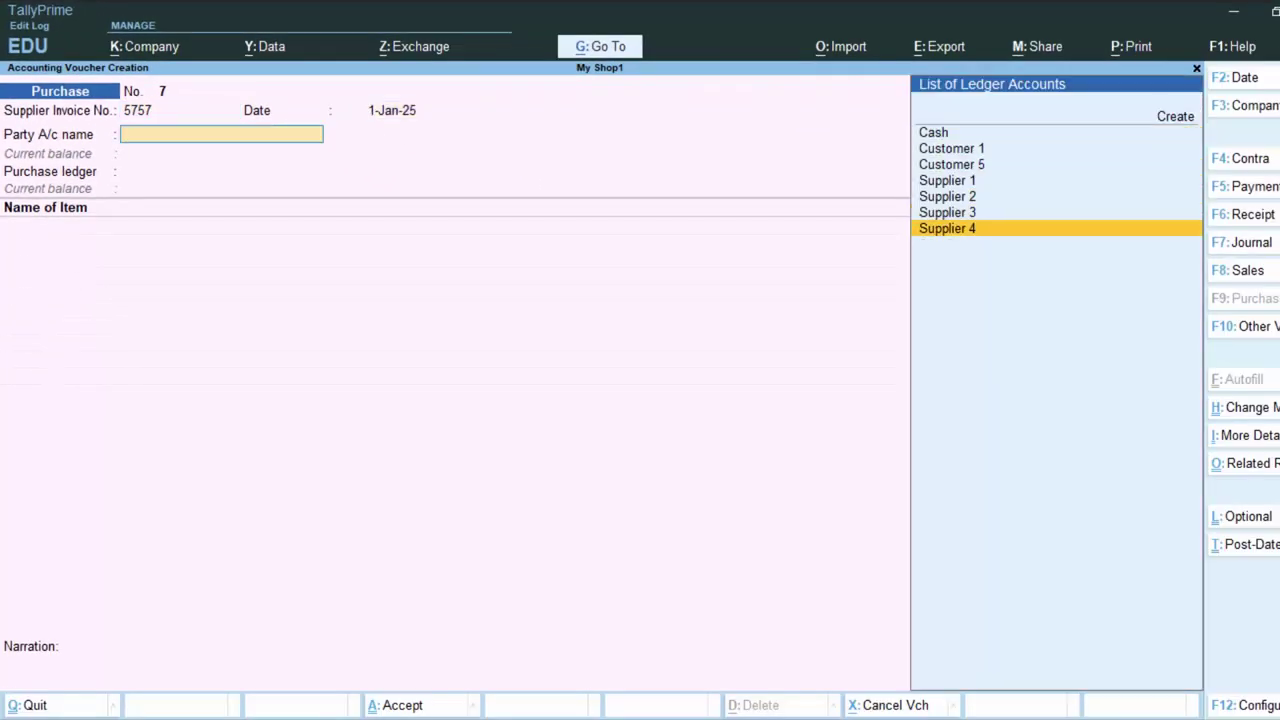
{"action": "key", "text": "Return"}
{"action": "key", "text": "Return"}
{"action": "key", "text": "Return"}
{"action": "key", "text": "Return"}
{"action": "key", "text": "Return"}
{"action": "key", "text": "Return"}
{"action": "key", "text": "Return"}
{"action": "key", "text": "Return"}
{"action": "key", "text": "Return"}
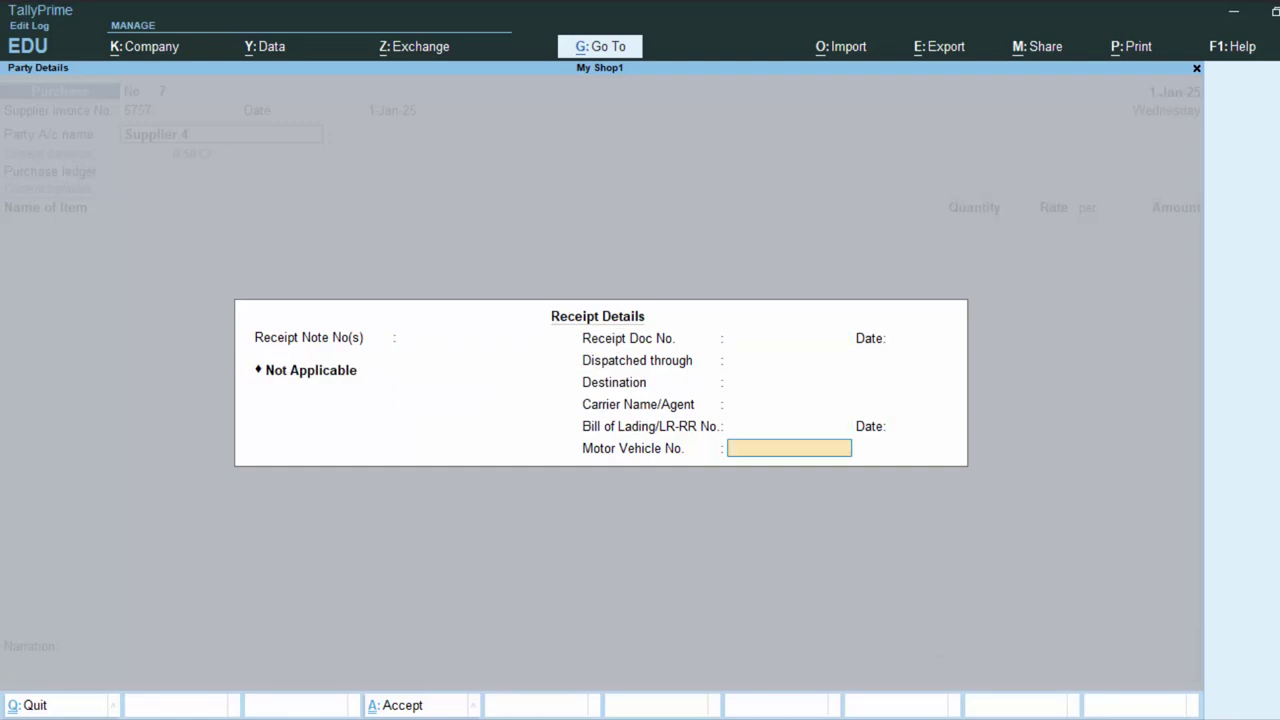
{"action": "key", "text": "Return"}
{"action": "key", "text": "Return"}
{"action": "key", "text": "Return"}
{"action": "key", "text": "Return"}
{"action": "key", "text": "Return"}
{"action": "key", "text": "Return"}
{"action": "key", "text": "Return"}
{"action": "key", "text": "Return"}
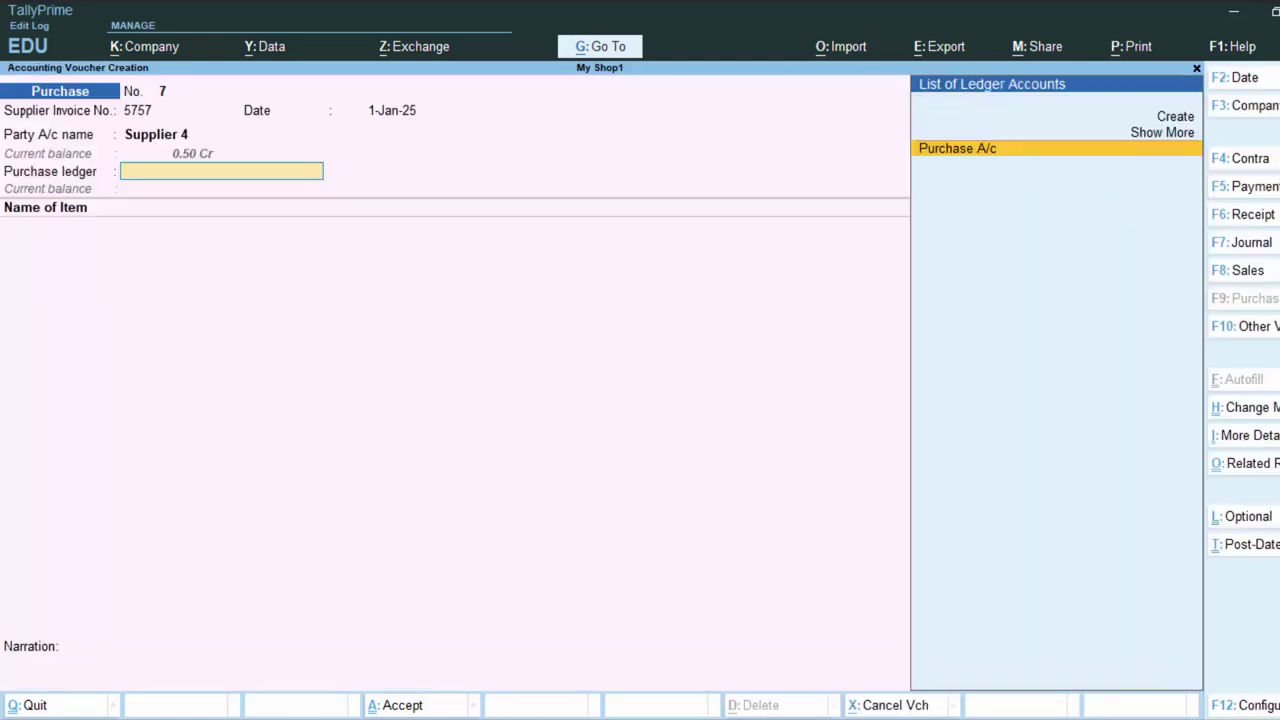
{"action": "key", "text": "Return"}
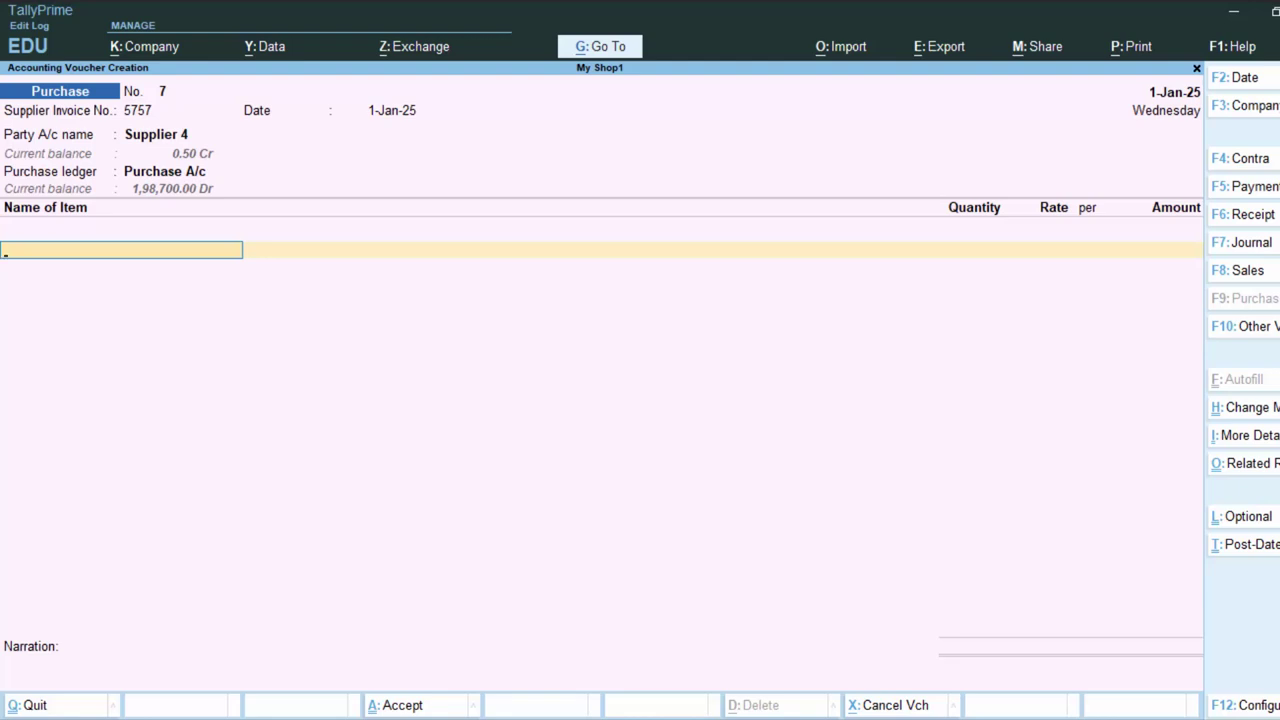
- Add Mouse, 66 nos at 100.00 (6,600.00), and accept the bill-wise details
{"action": "type", "text": "M"}
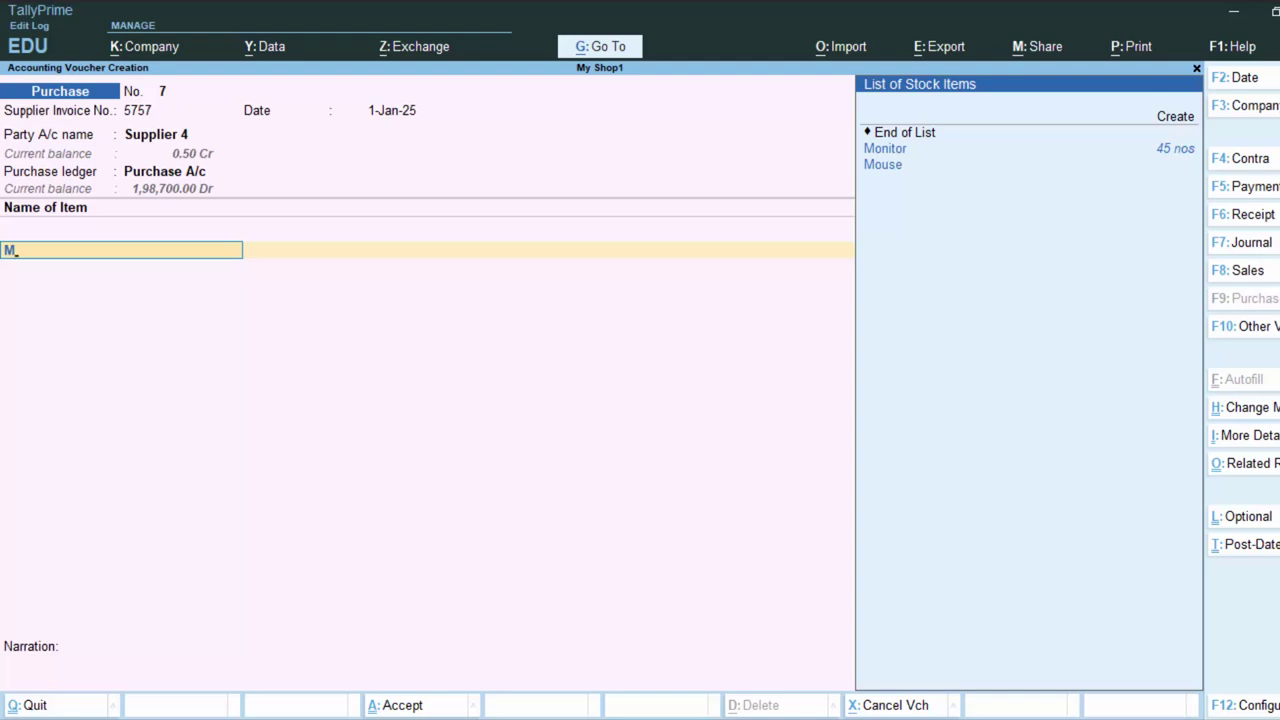
{"action": "key", "text": "Return"}
{"action": "key", "text": "Return"}
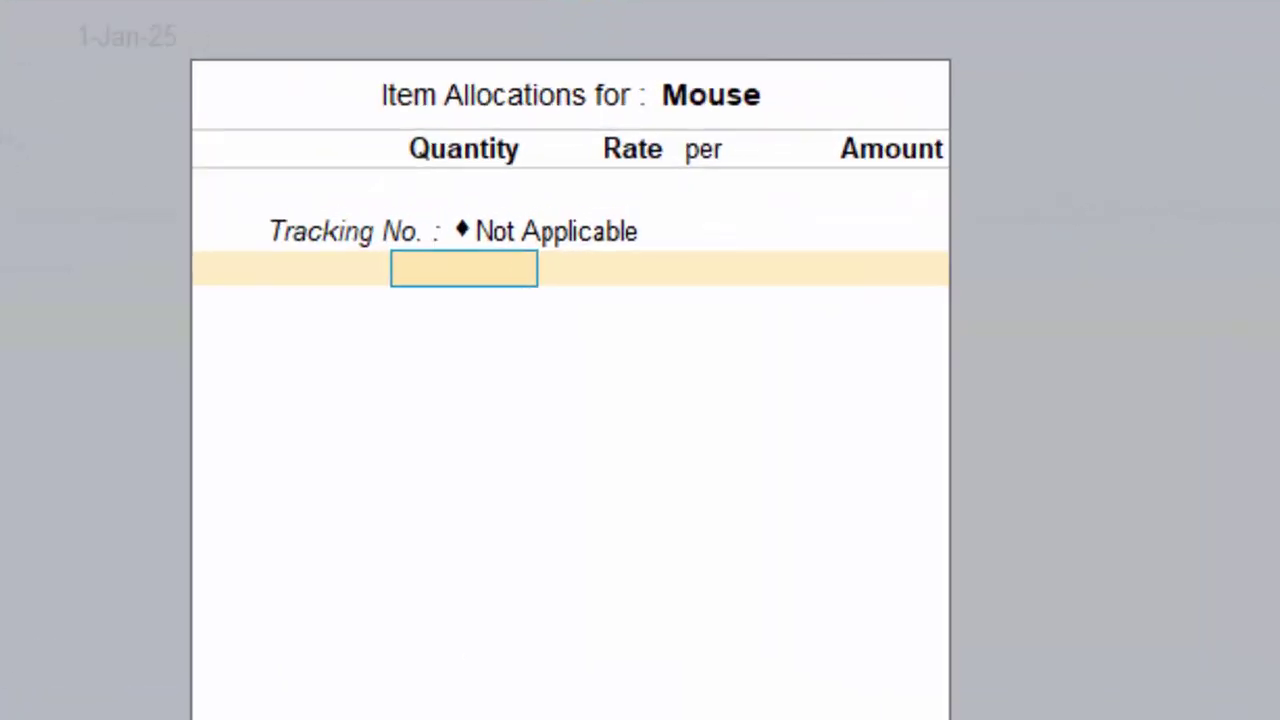
{"action": "type", "text": "66"}
{"action": "key", "text": "Return"}
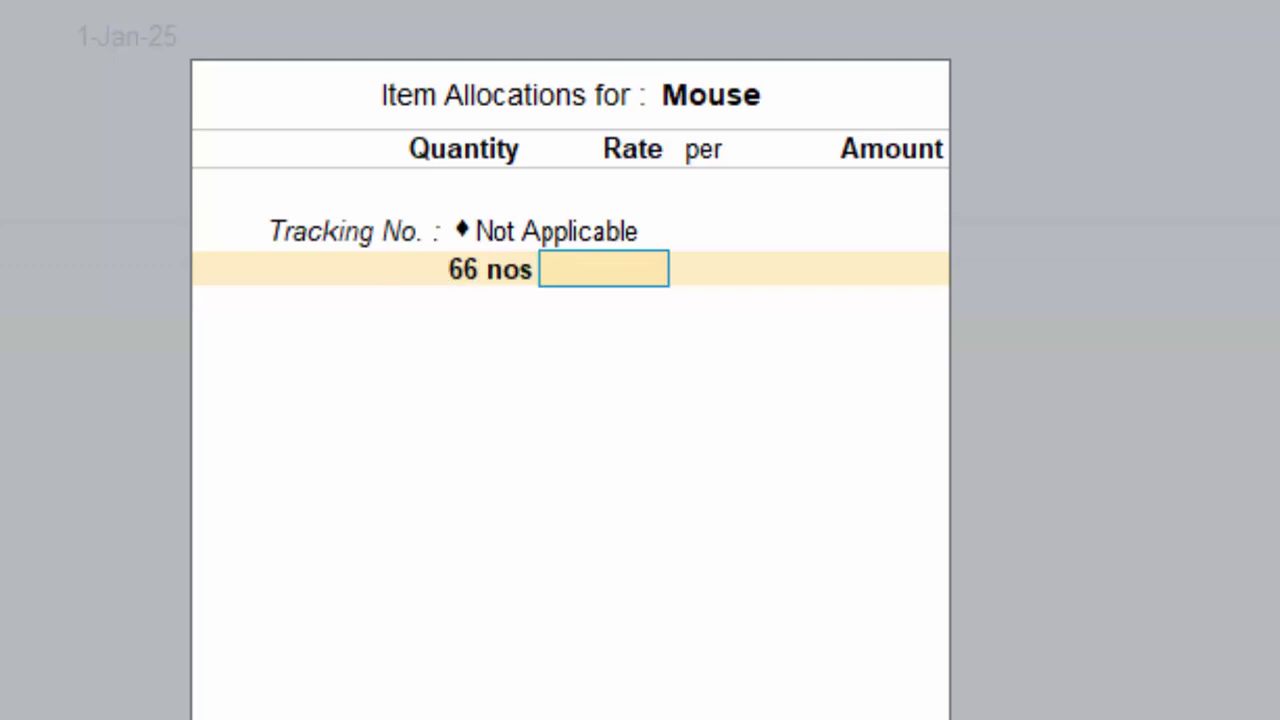
{"action": "type", "text": "10"}
{"action": "type", "text": "0.00"}
{"action": "key", "text": "Return"}
{"action": "key", "text": "Return"}
{"action": "key", "text": "Return"}
{"action": "key", "text": "Return"}
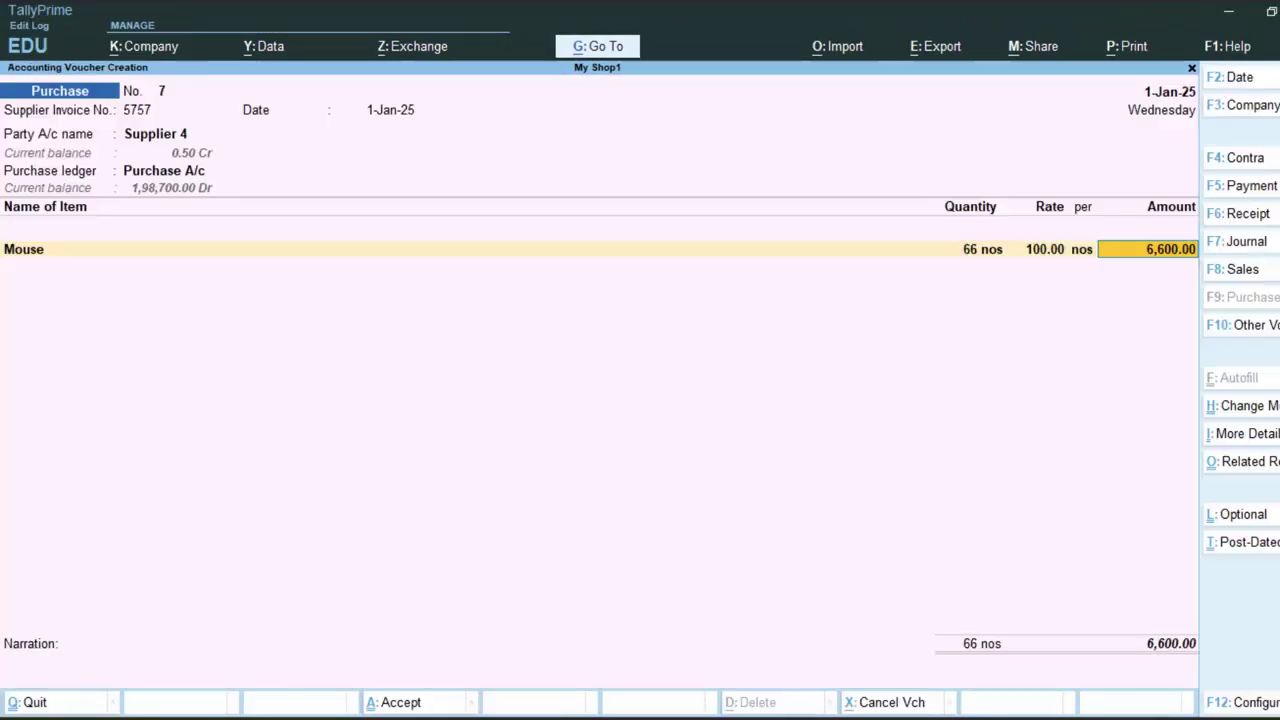
{"action": "key", "text": "Return"}
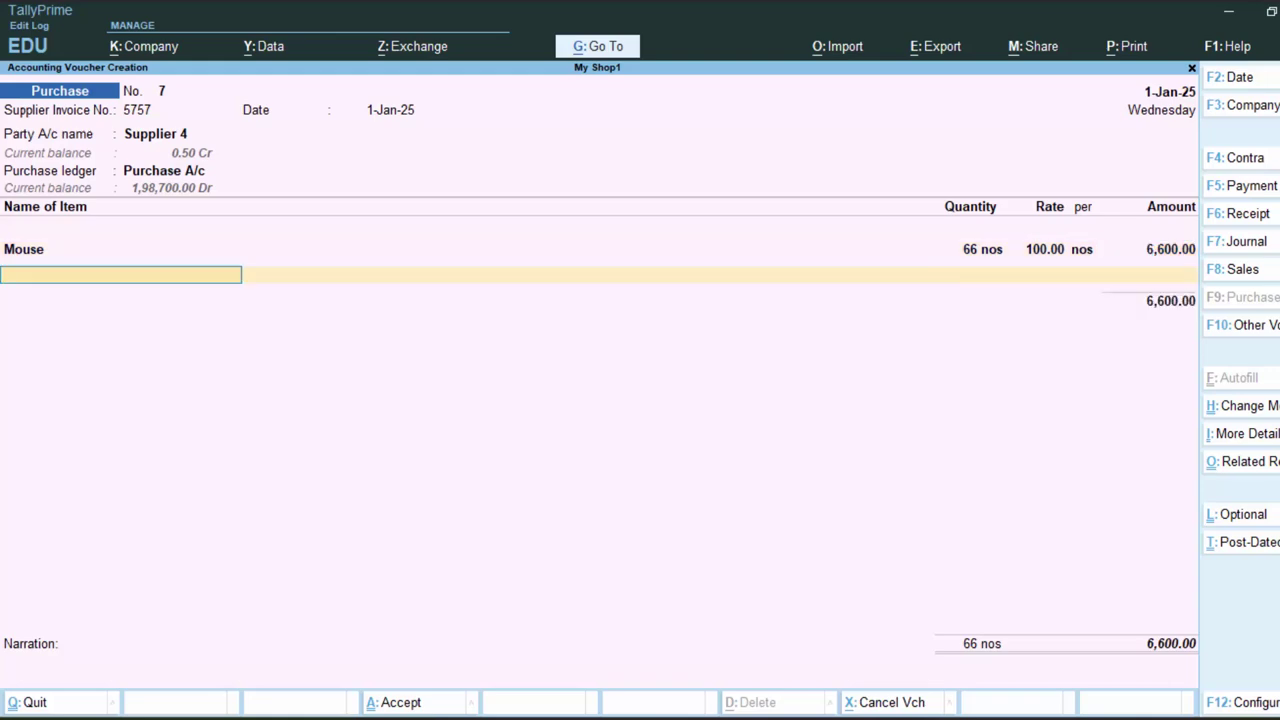
{"action": "key", "text": "Return"}
{"action": "key", "text": "Return"}
{"action": "key", "text": "Return"}
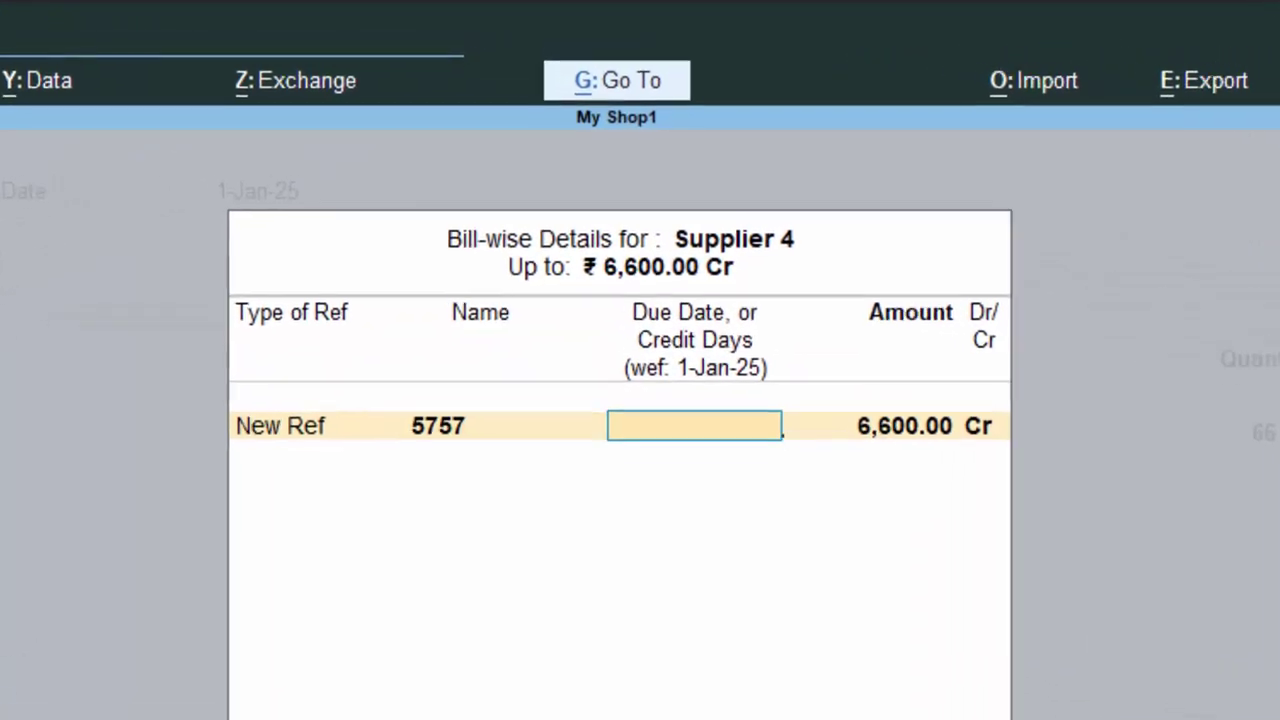
{"action": "key", "text": "Return"}
{"action": "key", "text": "Return"}
{"action": "key", "text": "Return"}
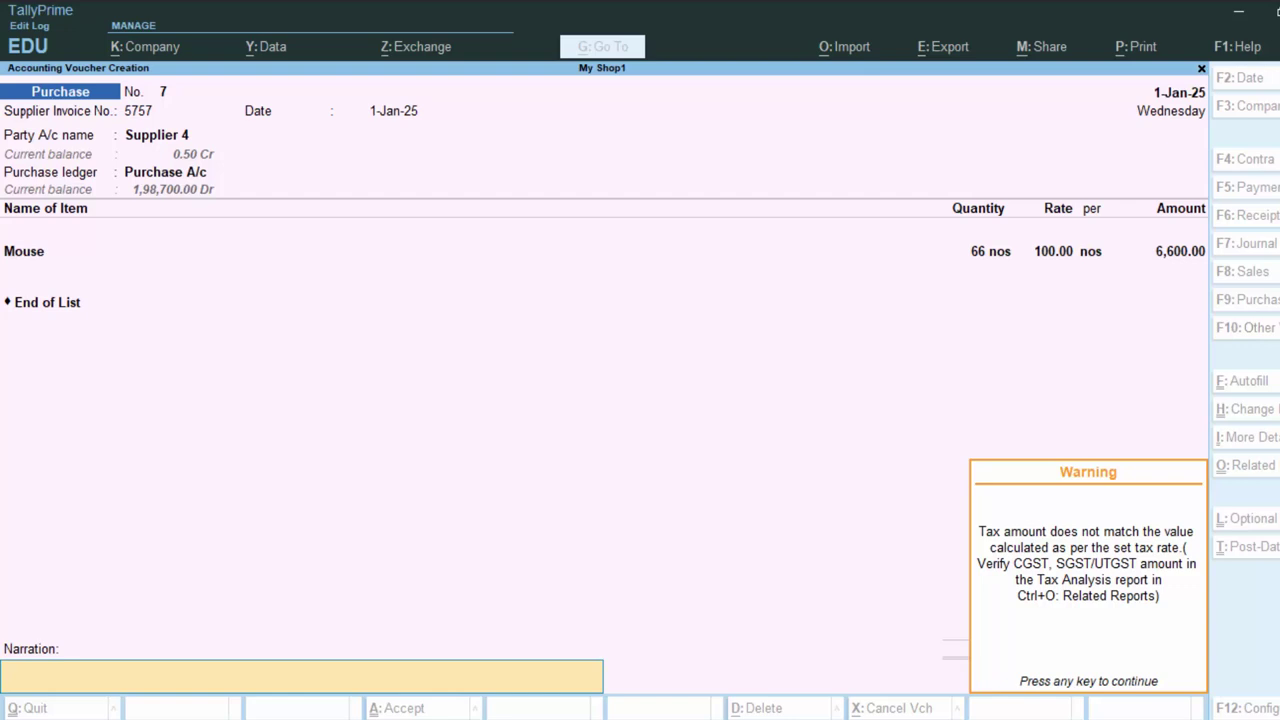
{"action": "key", "text": "Return"}
{"action": "key", "text": "Return"}
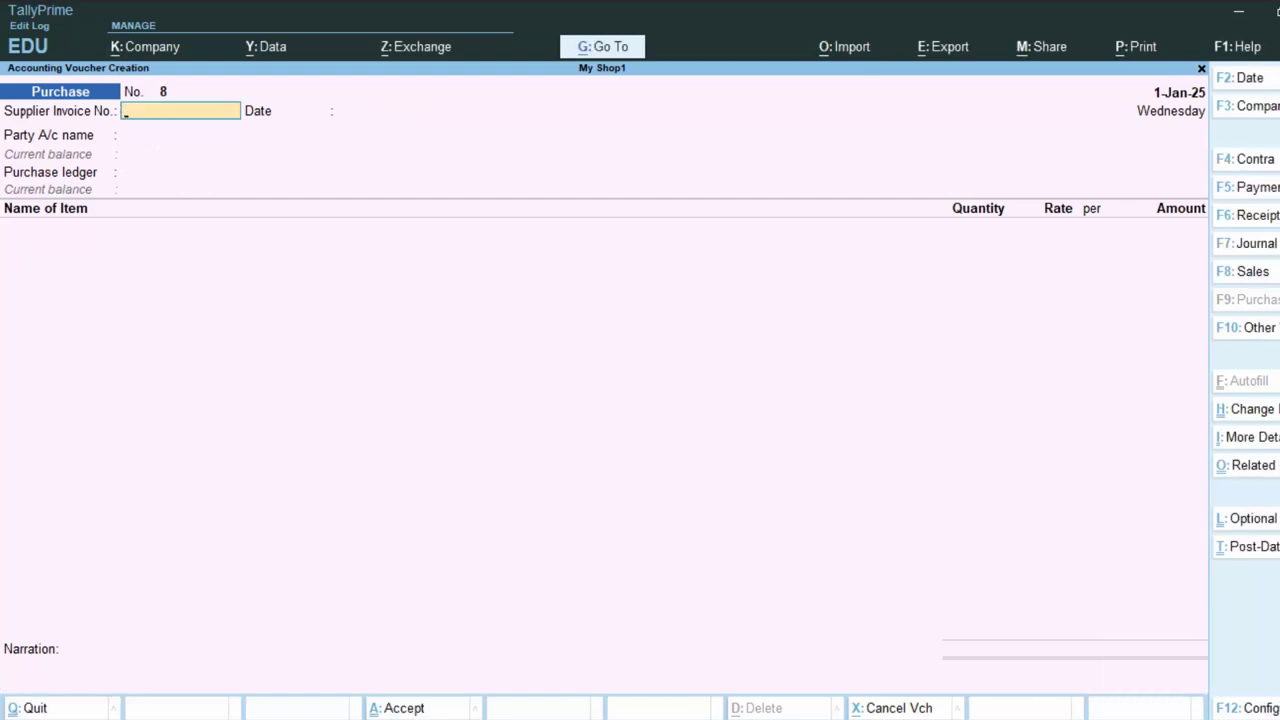
- Close the blank Purchase voucher to return to the Gateway of Tally
{"action": "key", "text": "Escape"}
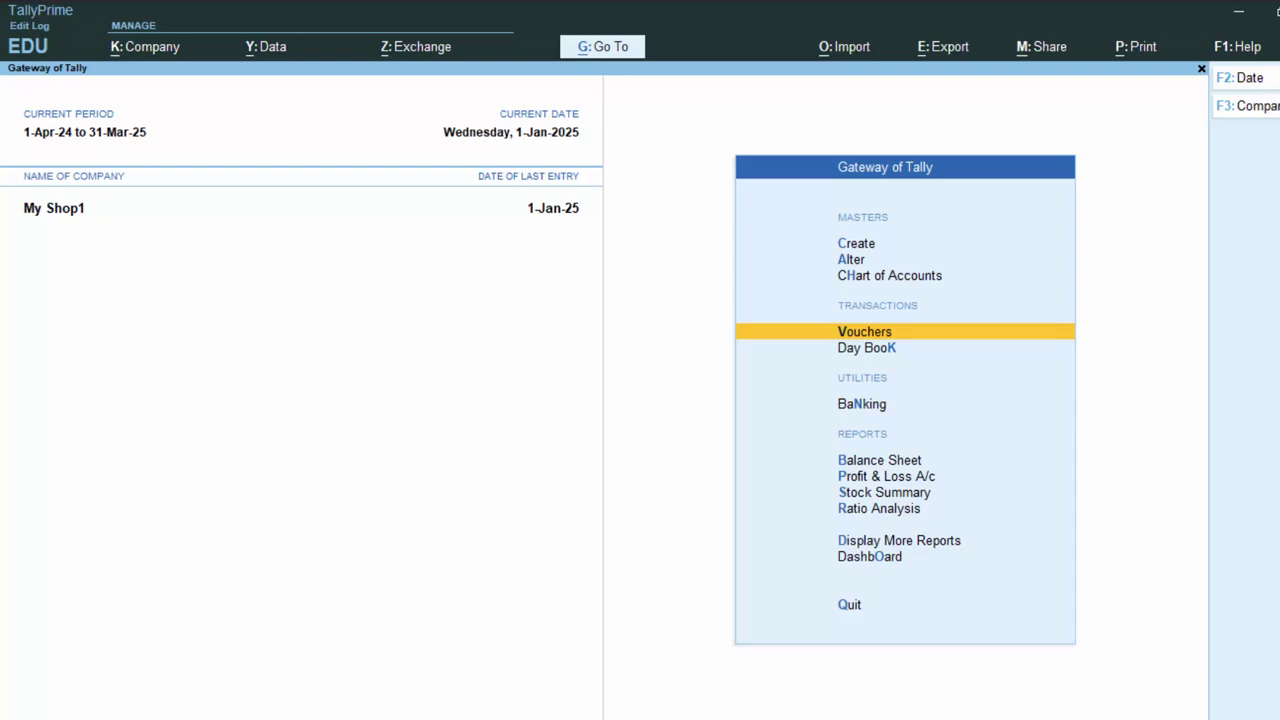
- Open the Mouse stock item in Alter mode, review it, and quit unchanged to the stock item list
{"action": "key", "text": "a"}
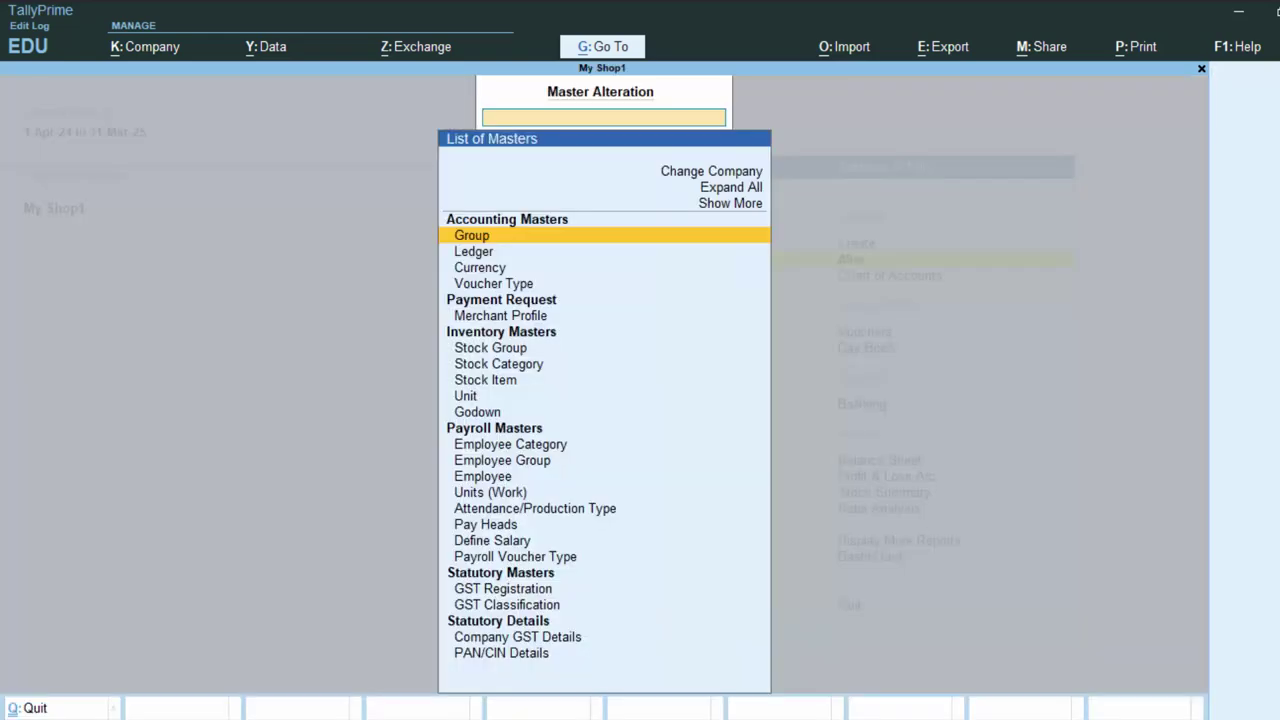
{"action": "key", "text": "Down"}
{"action": "key", "text": "Down"}
{"action": "key", "text": "Down"}
{"action": "key", "text": "Down"}
{"action": "key", "text": "Down"}
{"action": "key", "text": "Down"}
{"action": "key", "text": "Down"}
{"action": "key", "text": "Down"}
{"action": "key", "text": "Down"}
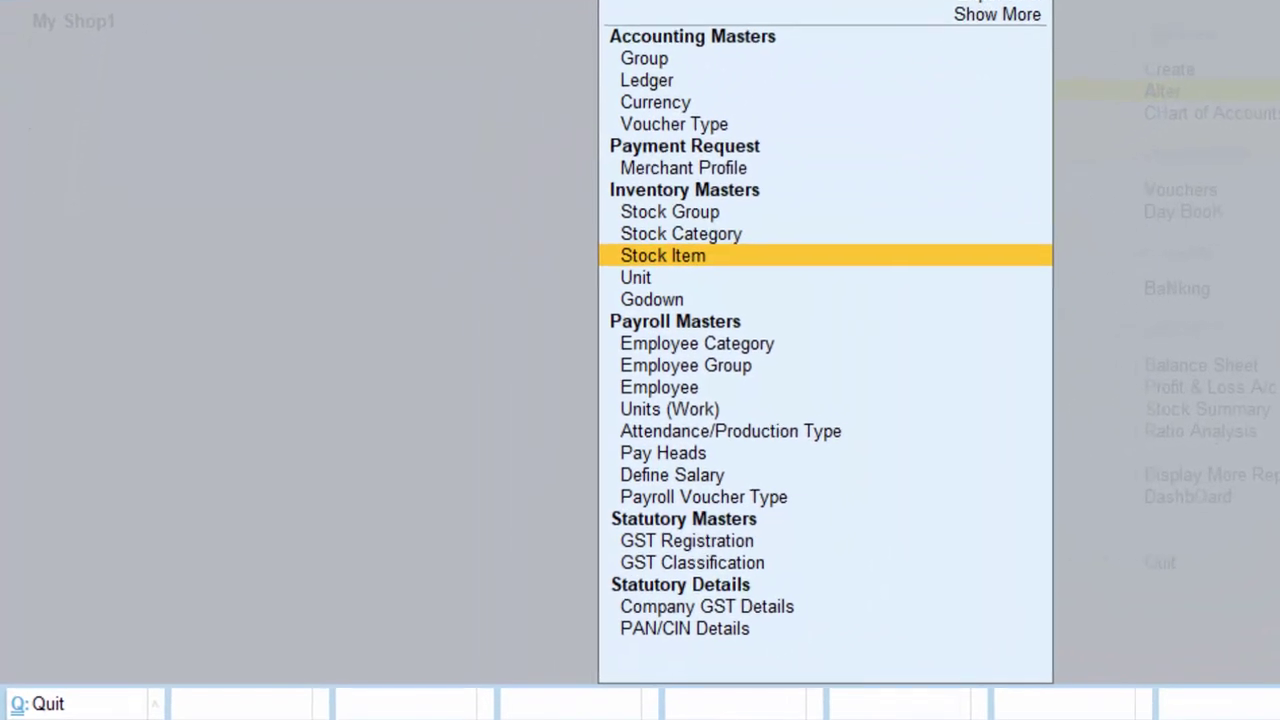
{"action": "key", "text": "Return"}
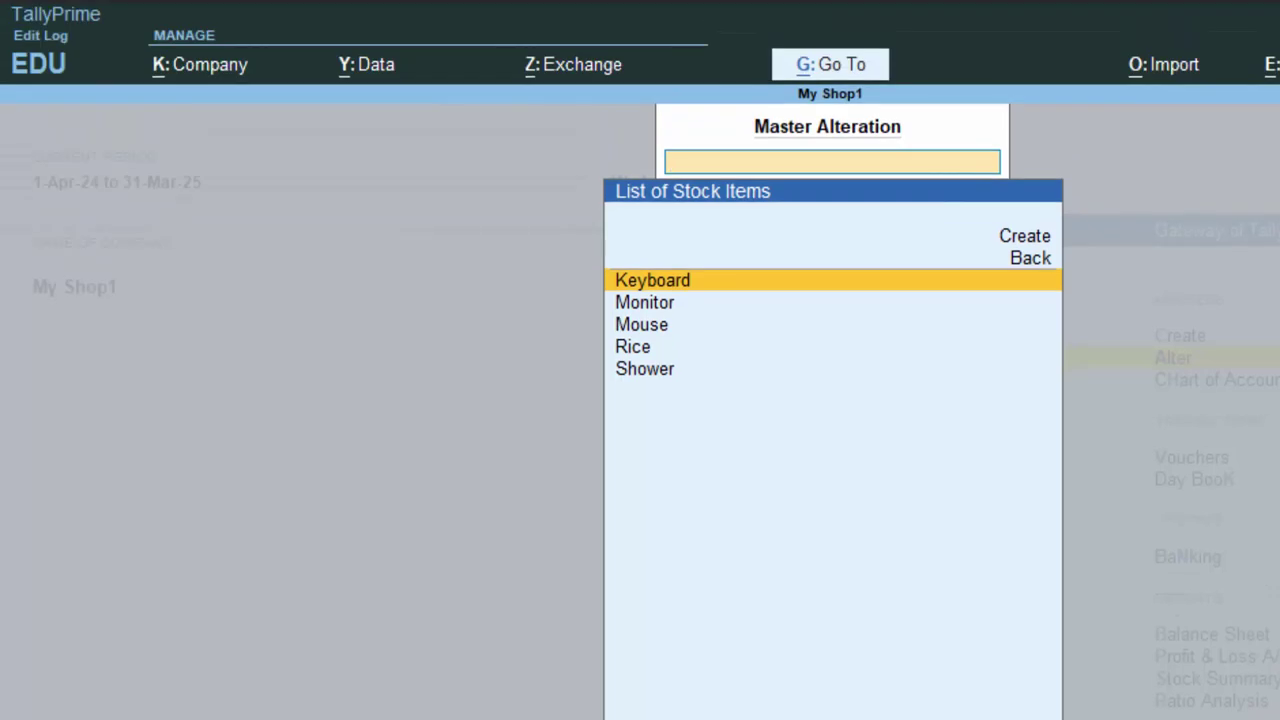
{"action": "key", "text": "Down"}
{"action": "key", "text": "Down"}
{"action": "key", "text": "Return"}
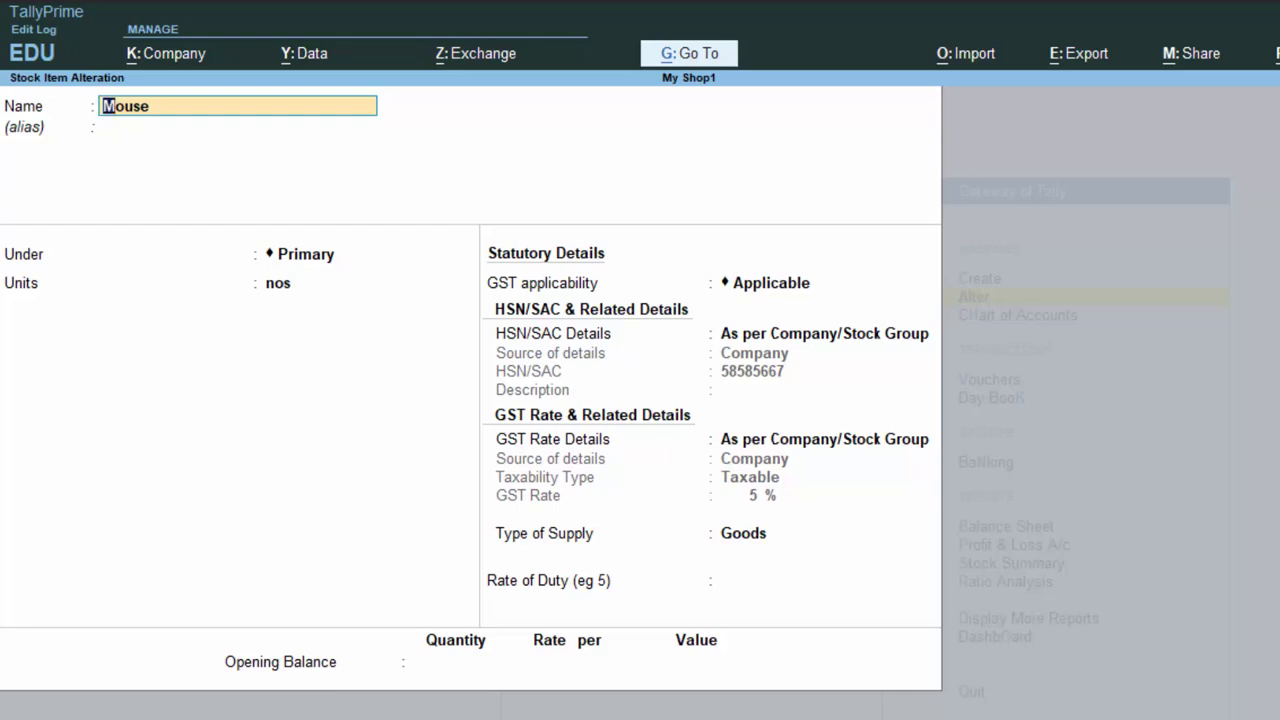
{"action": "key", "text": "Escape"}
{"action": "key", "text": "Escape"}
{"action": "key", "text": "y"}
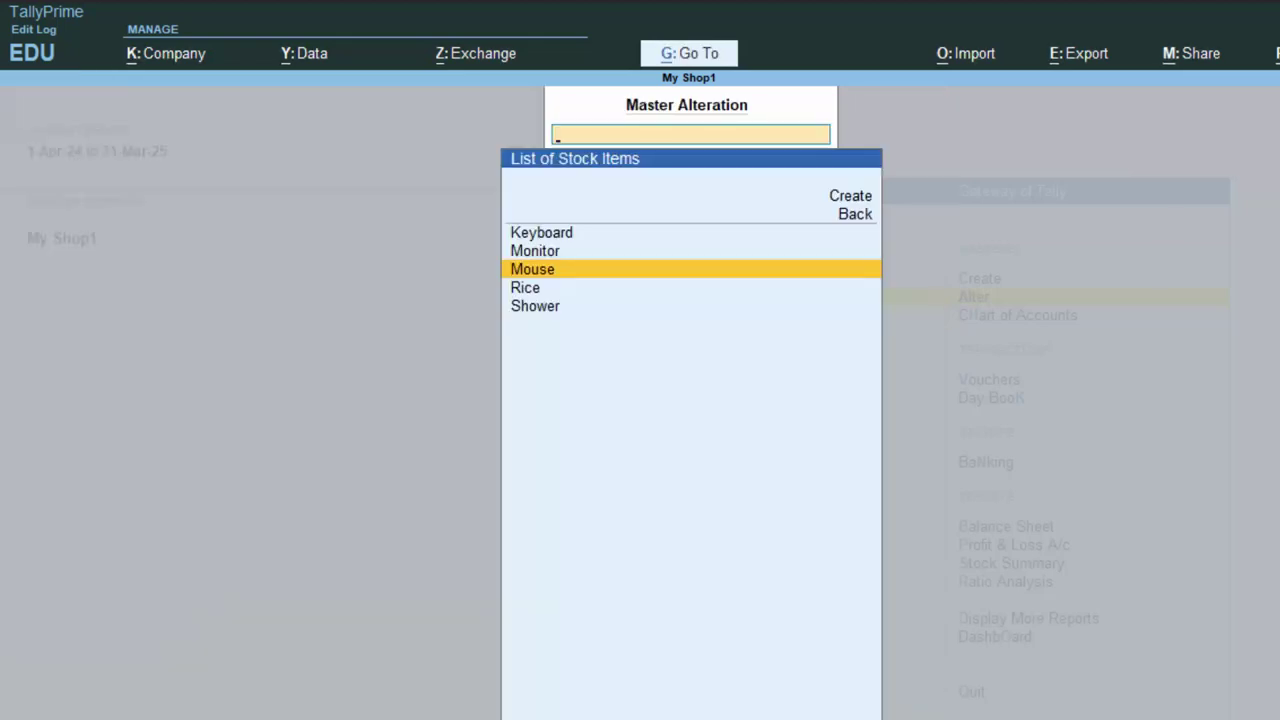
{"action": "key", "text": "Escape"}
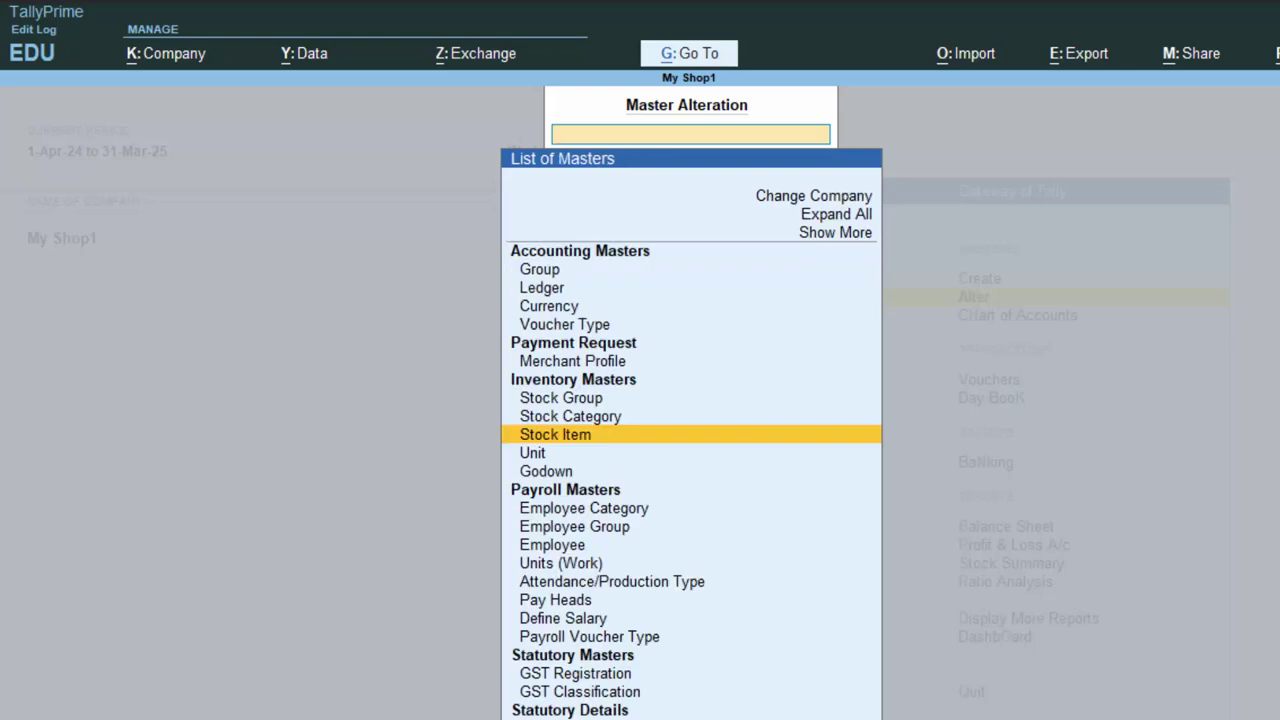
{"action": "key", "text": "Up"}
{"action": "key", "text": "Up"}
{"action": "key", "text": "Up"}
{"action": "key", "text": "Up"}
{"action": "key", "text": "Up"}
{"action": "key", "text": "Up"}
{"action": "key", "text": "Up"}
{"action": "key", "text": "Up"}
{"action": "key", "text": "Return"}
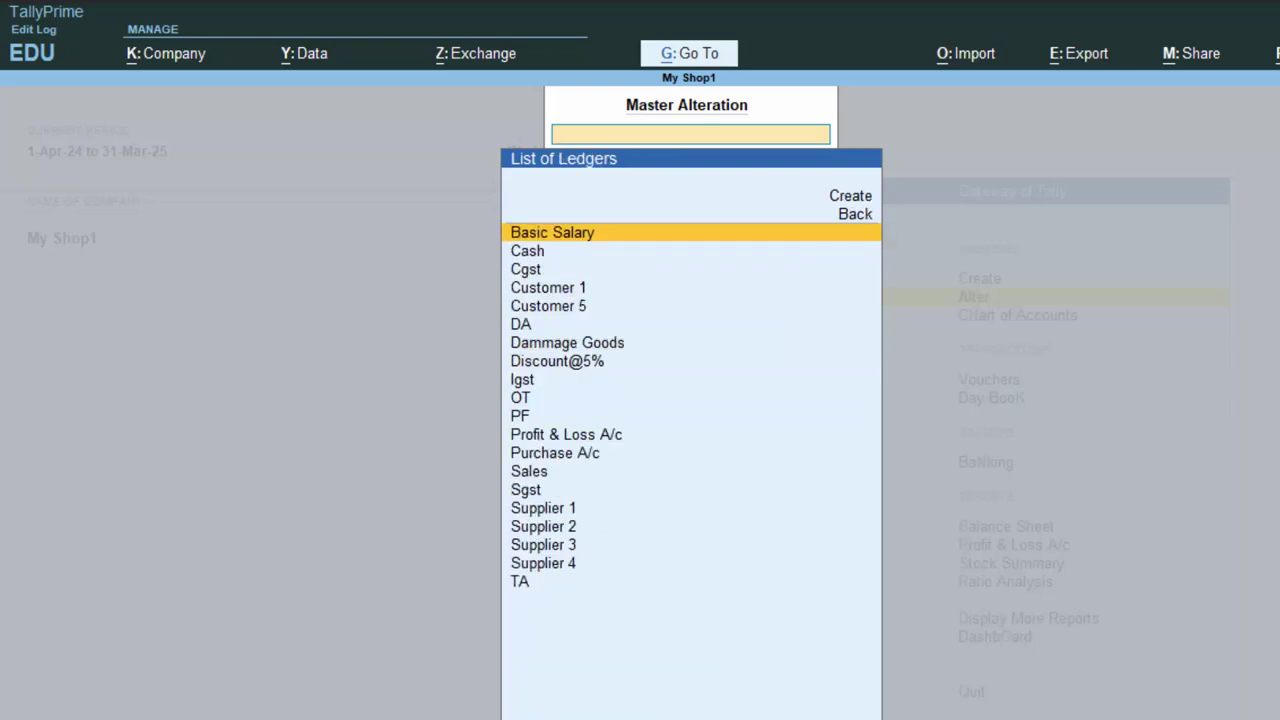
{"action": "key", "text": "Down"}
{"action": "key", "text": "Down"}
{"action": "key", "text": "Down"}
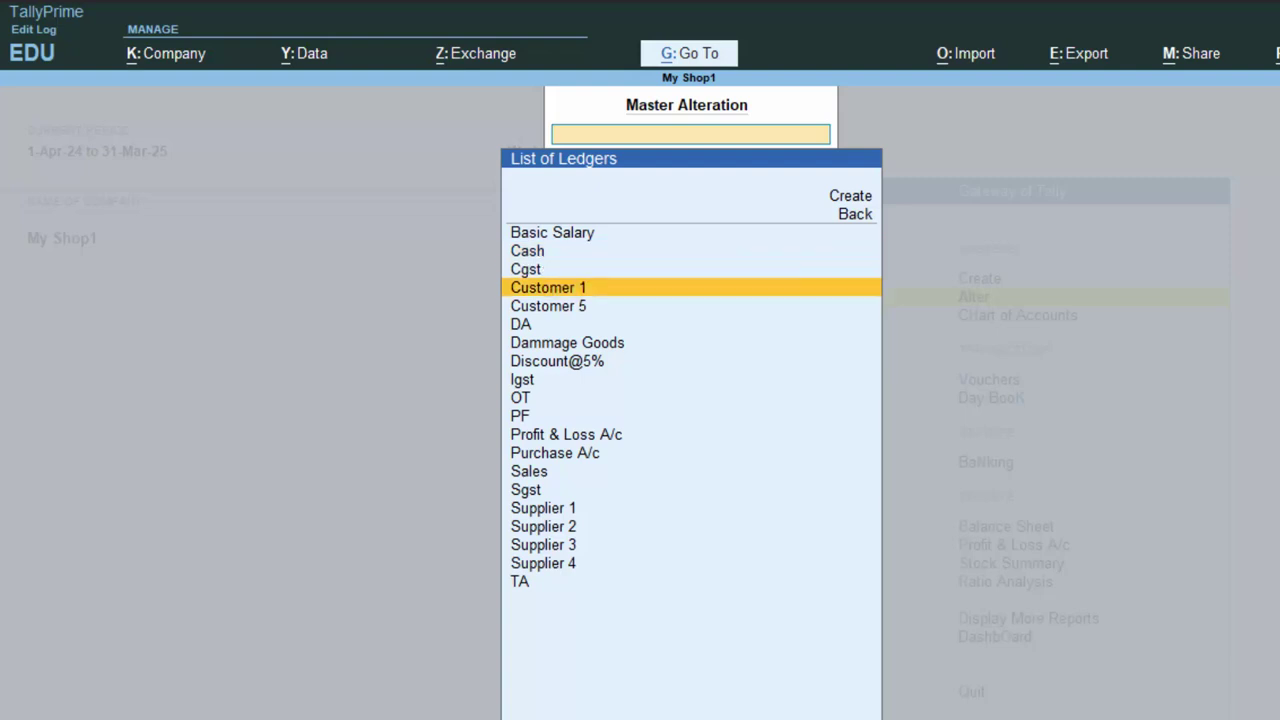
{"action": "key", "text": "Return"}
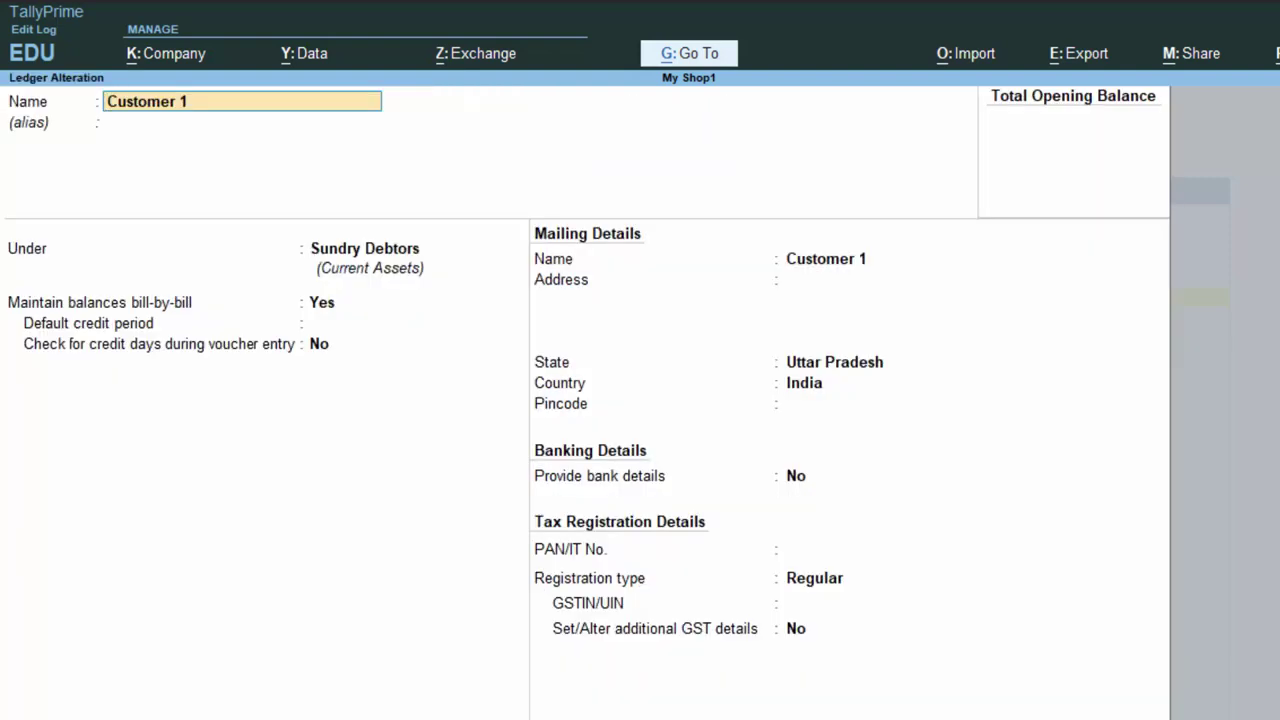
{"action": "key", "text": "Escape"}
{"action": "key", "text": "Escape"}
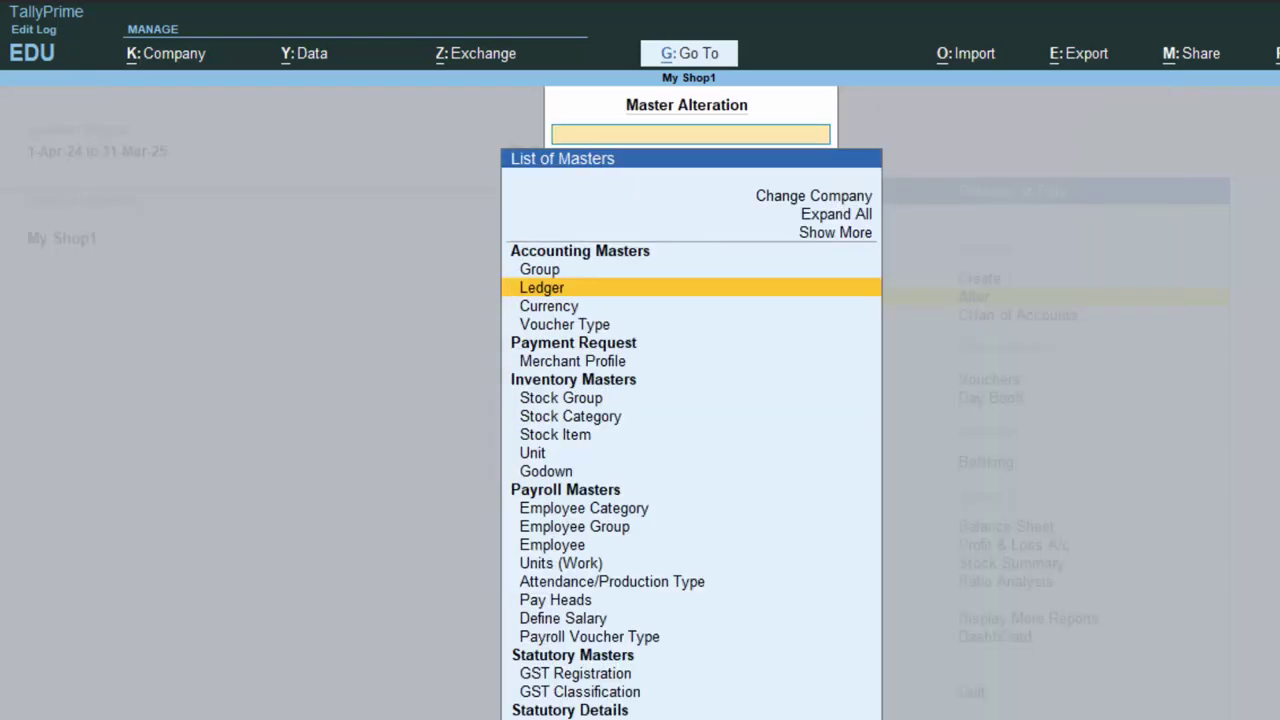
{"action": "key", "text": "Escape"}
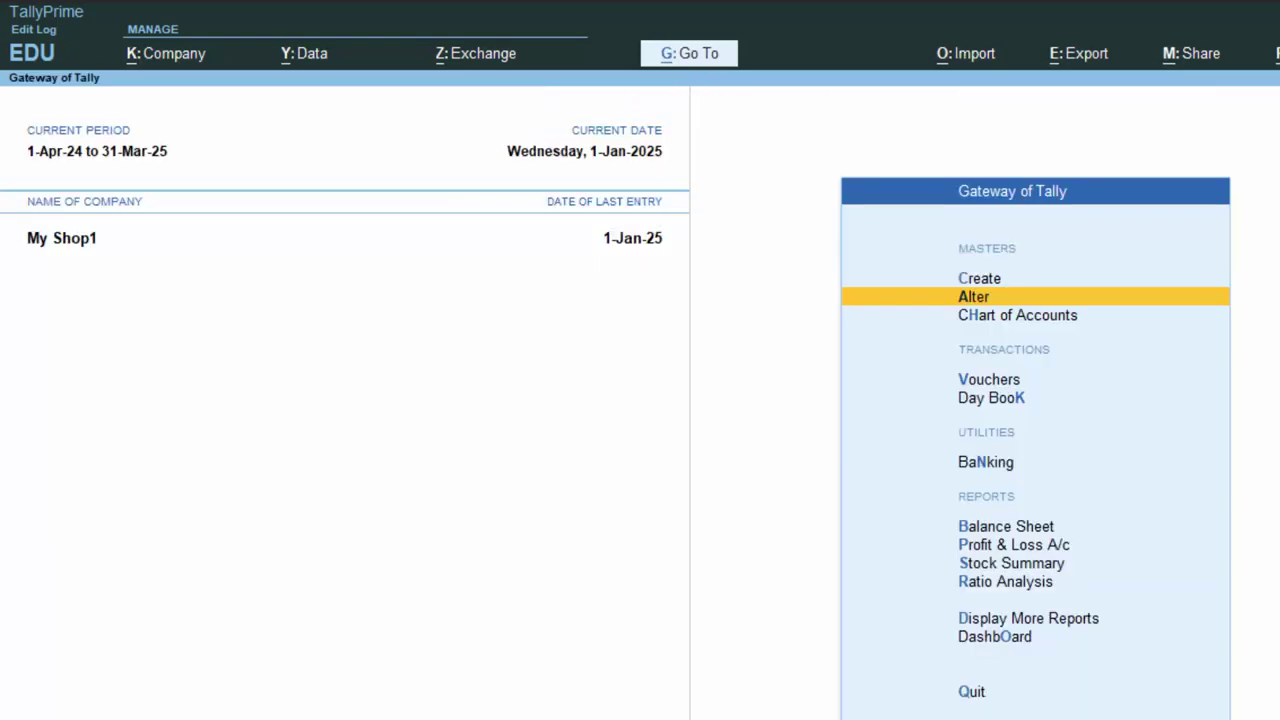
{"action": "key", "text": "d"}
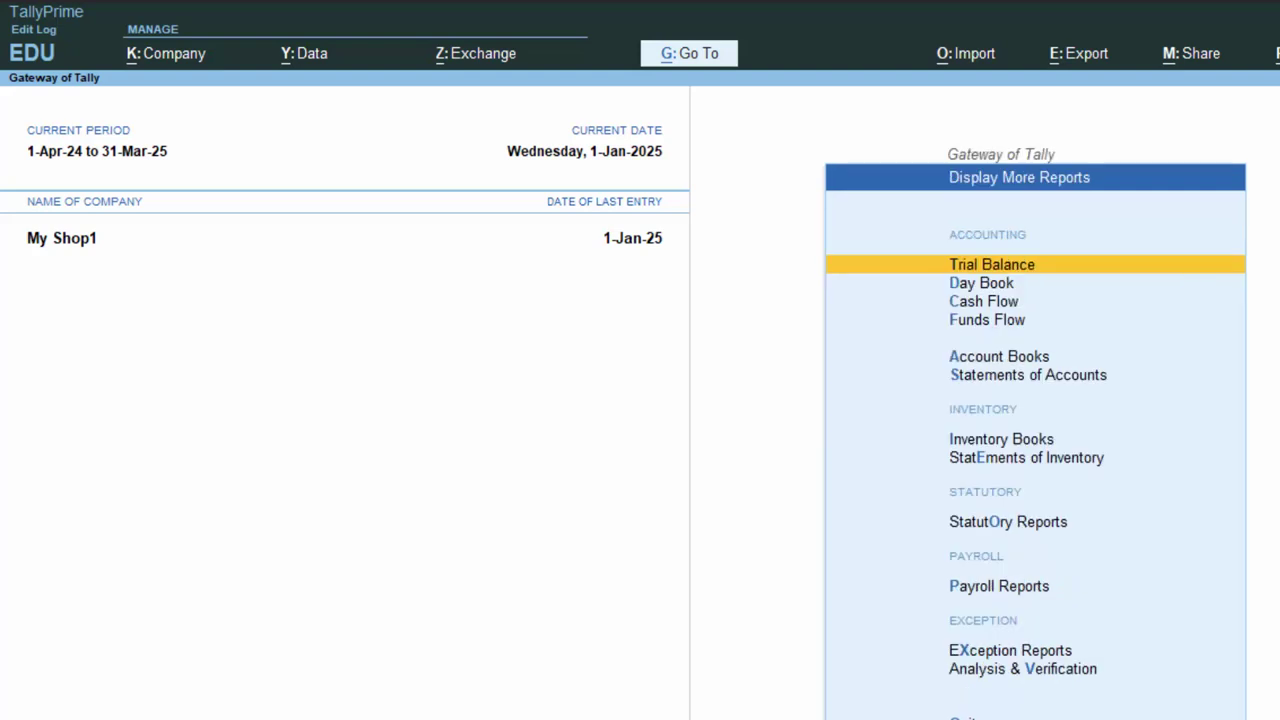
{"action": "key", "text": "d"}
{"action": "key", "text": "Escape"}
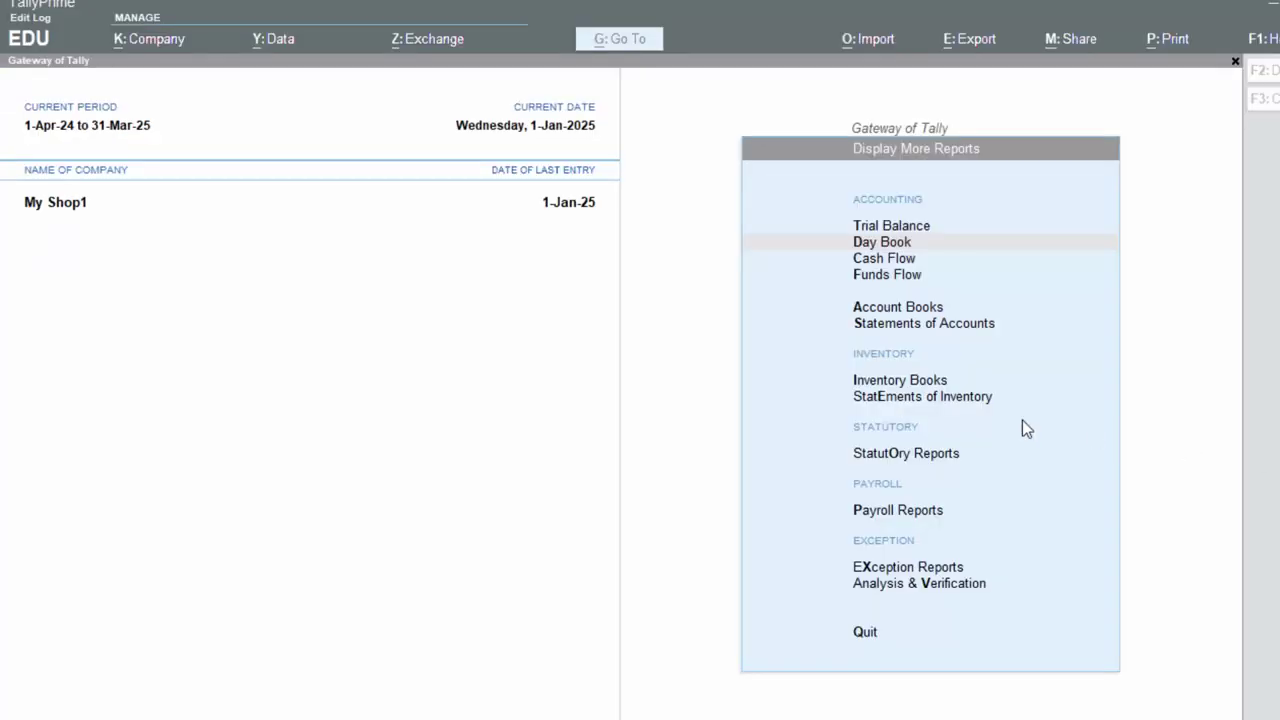
{"action": "left_click", "coordinate": [434, 381]}
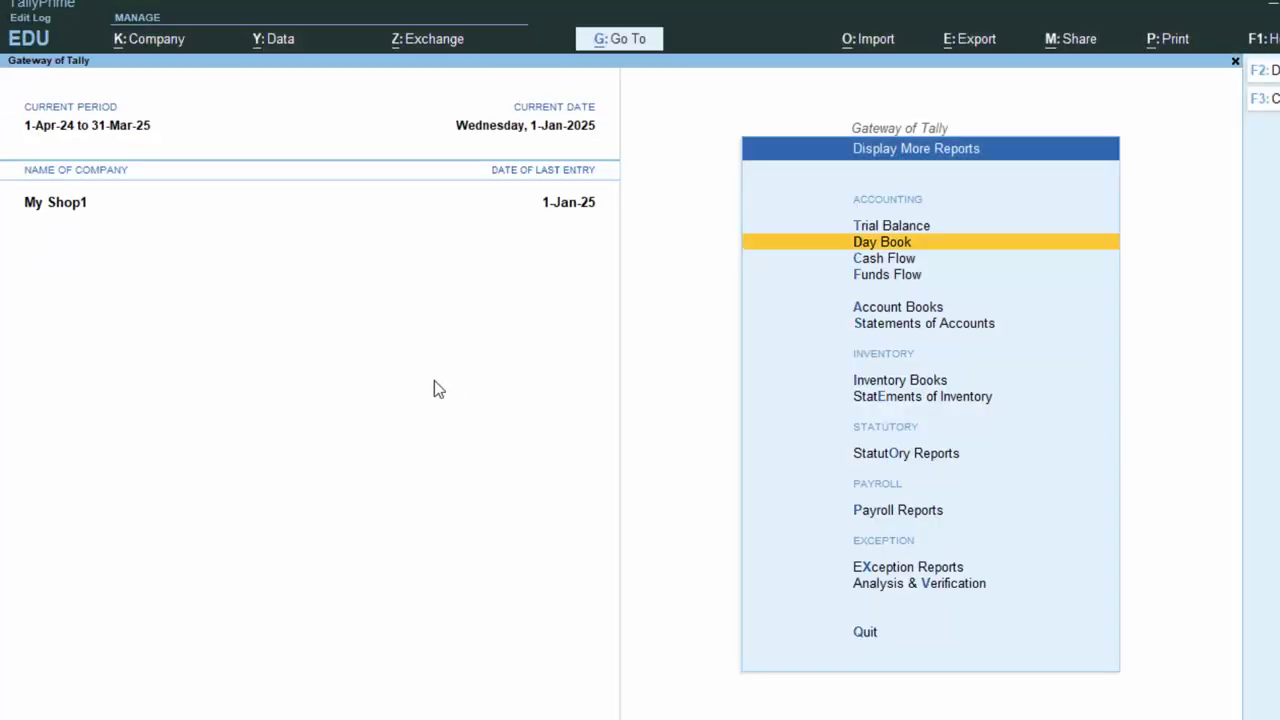
{"action": "key", "text": "Escape"}
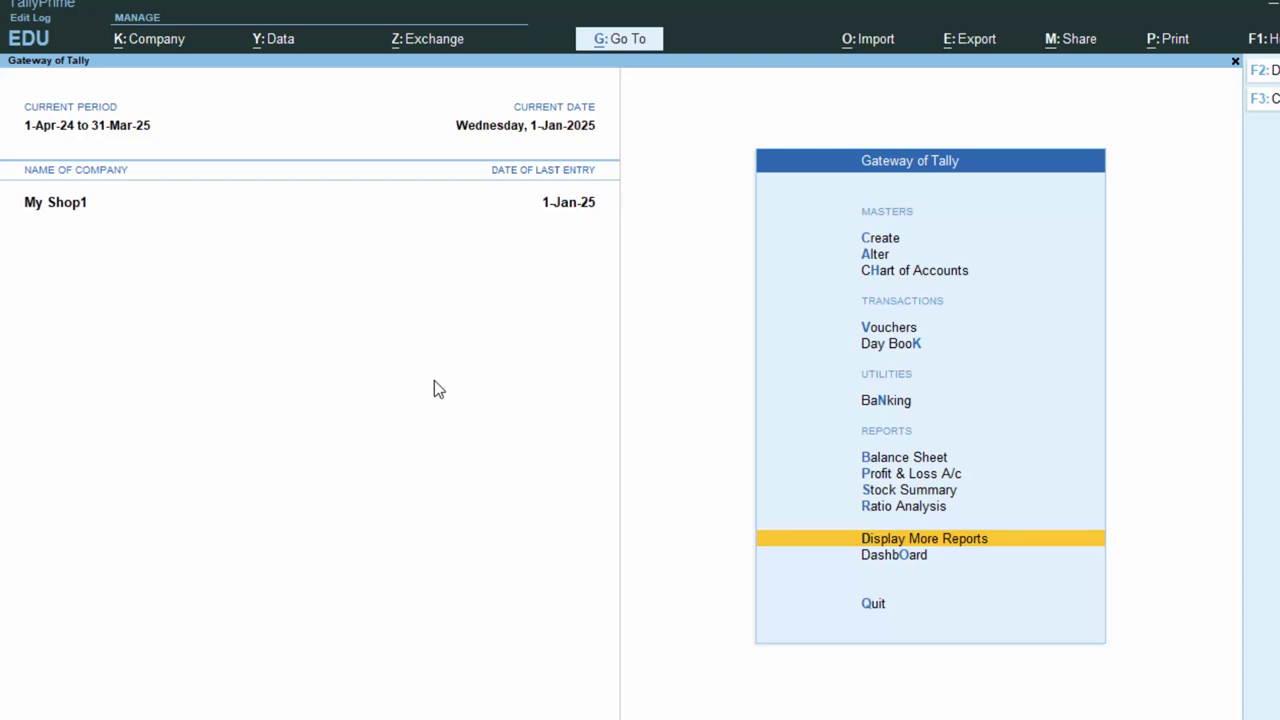
{"action": "key", "text": "Up"}
{"action": "key", "text": "Up"}
{"action": "key", "text": "Up"}
{"action": "key", "text": "Up"}
{"action": "key", "text": "Up"}
{"action": "key", "text": "Up"}
{"action": "key", "text": "Up"}
{"action": "key", "text": "Up"}
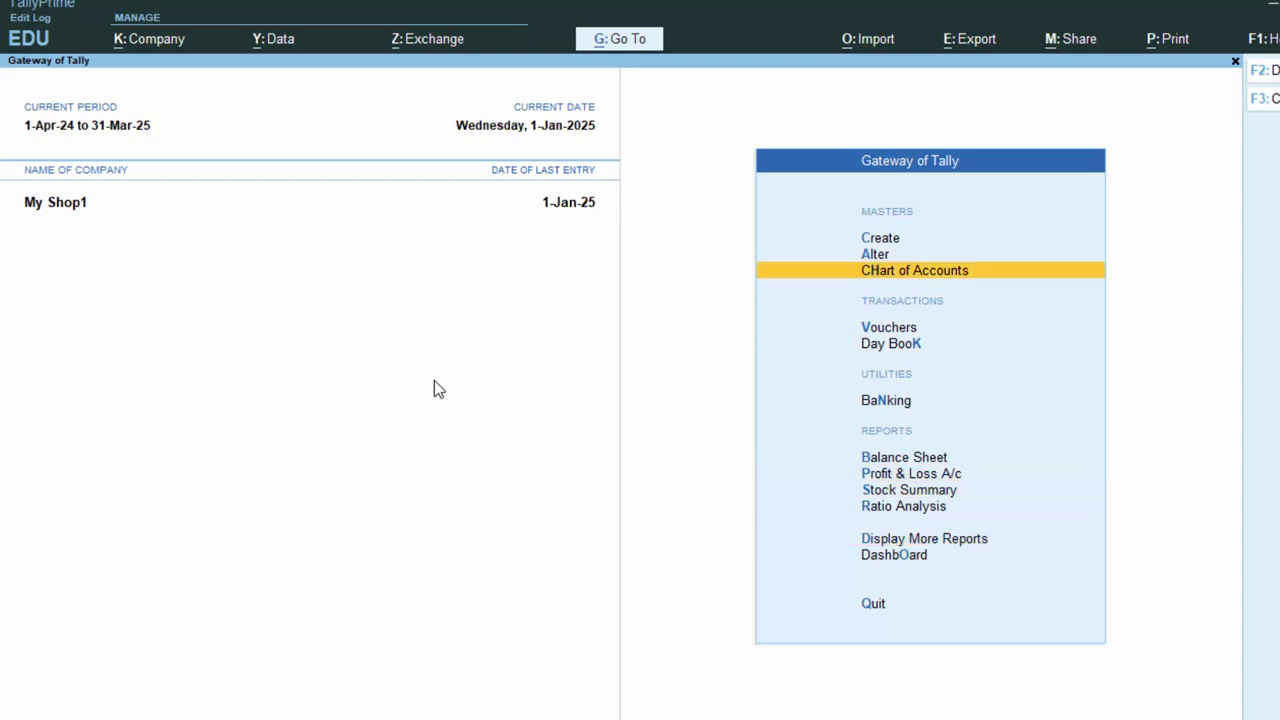
{"action": "key", "text": "Up"}
{"action": "key", "text": "Return"}
- Open the ledger list in Alter mode and view Basic Salary, leaving it unchanged
{"action": "key", "text": "Down"}
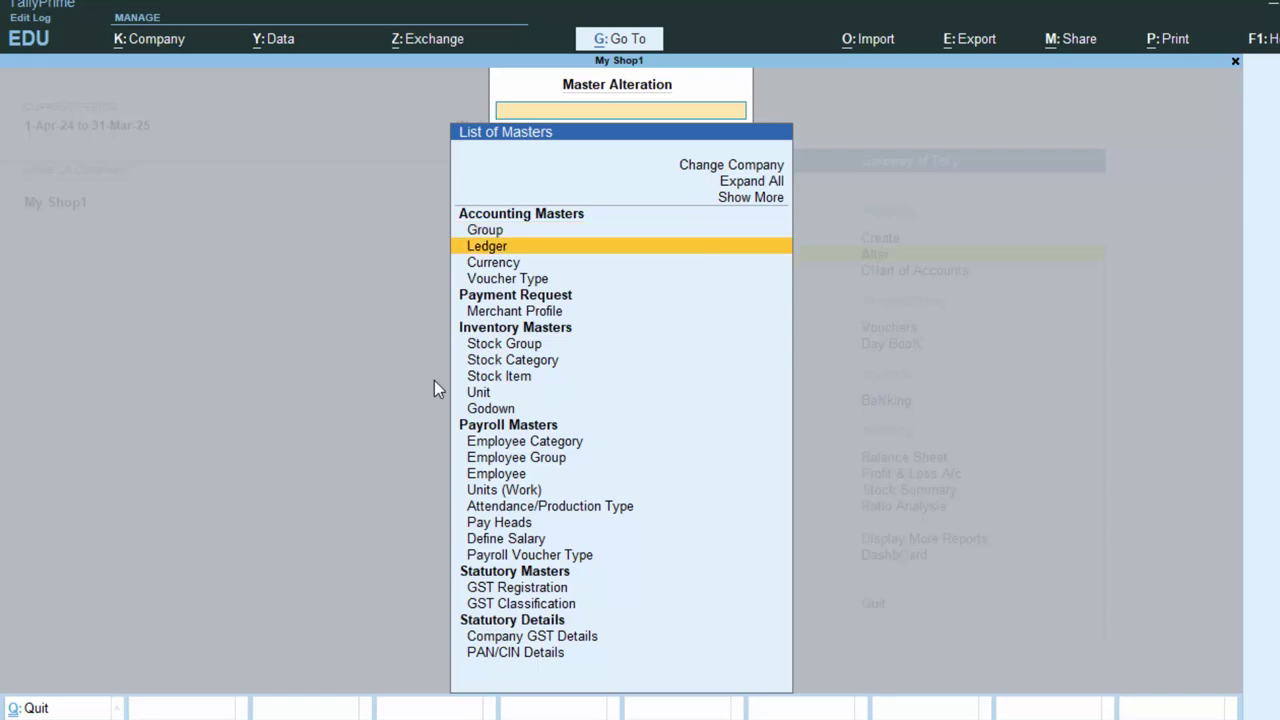
{"action": "key", "text": "Return"}
{"action": "key", "text": "Return"}
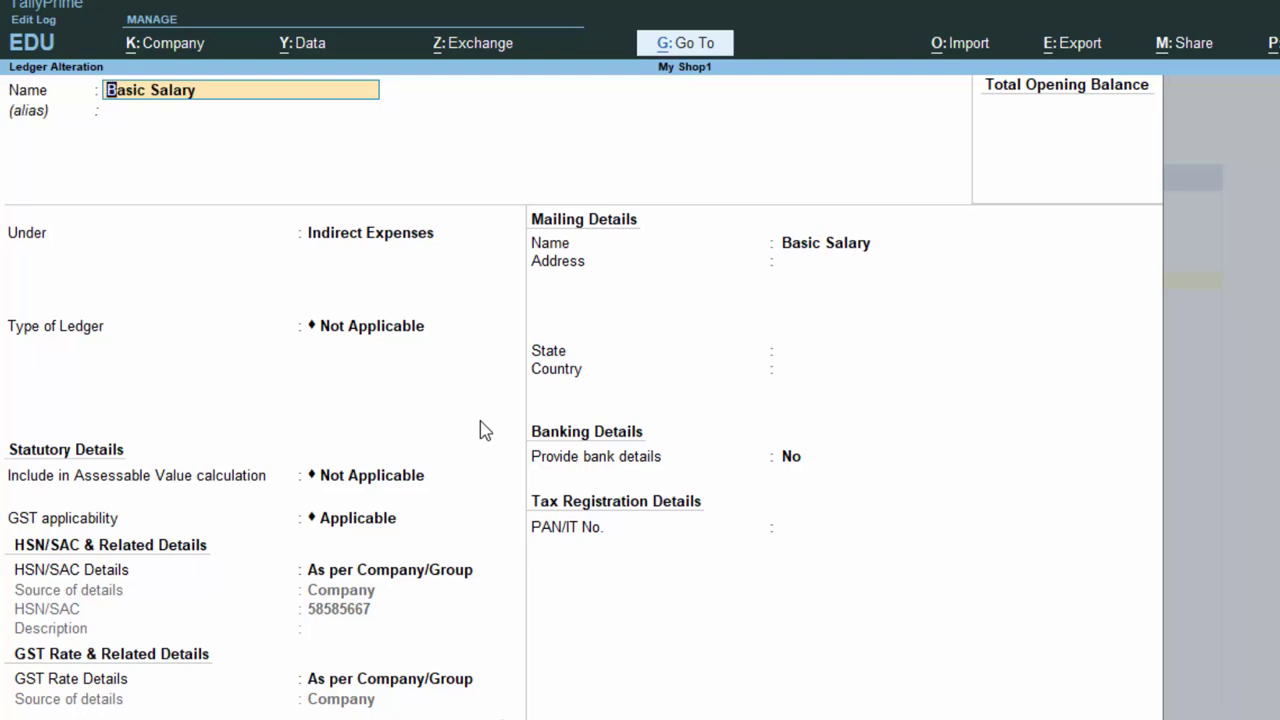
{"action": "key", "text": "Escape"}
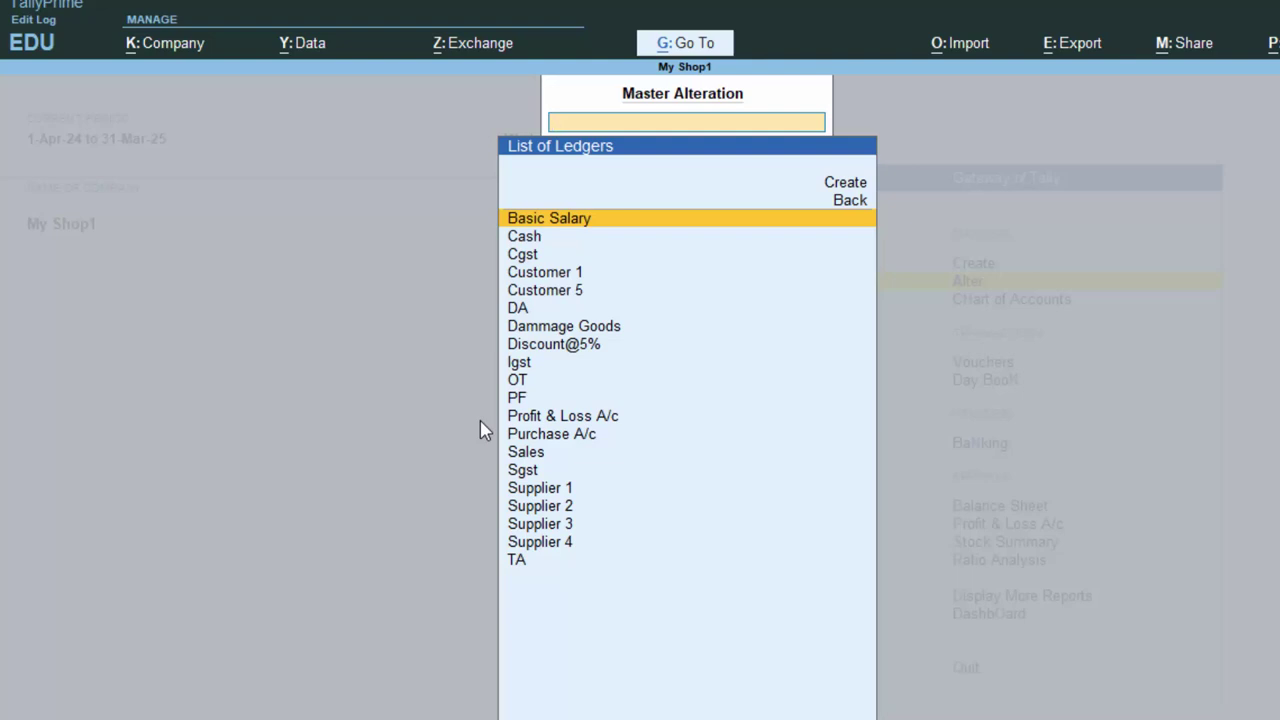
- Review the Cgst ledger without changes, then open Customer 1 for alteration
{"action": "key", "text": "Down"}
{"action": "key", "text": "Down"}
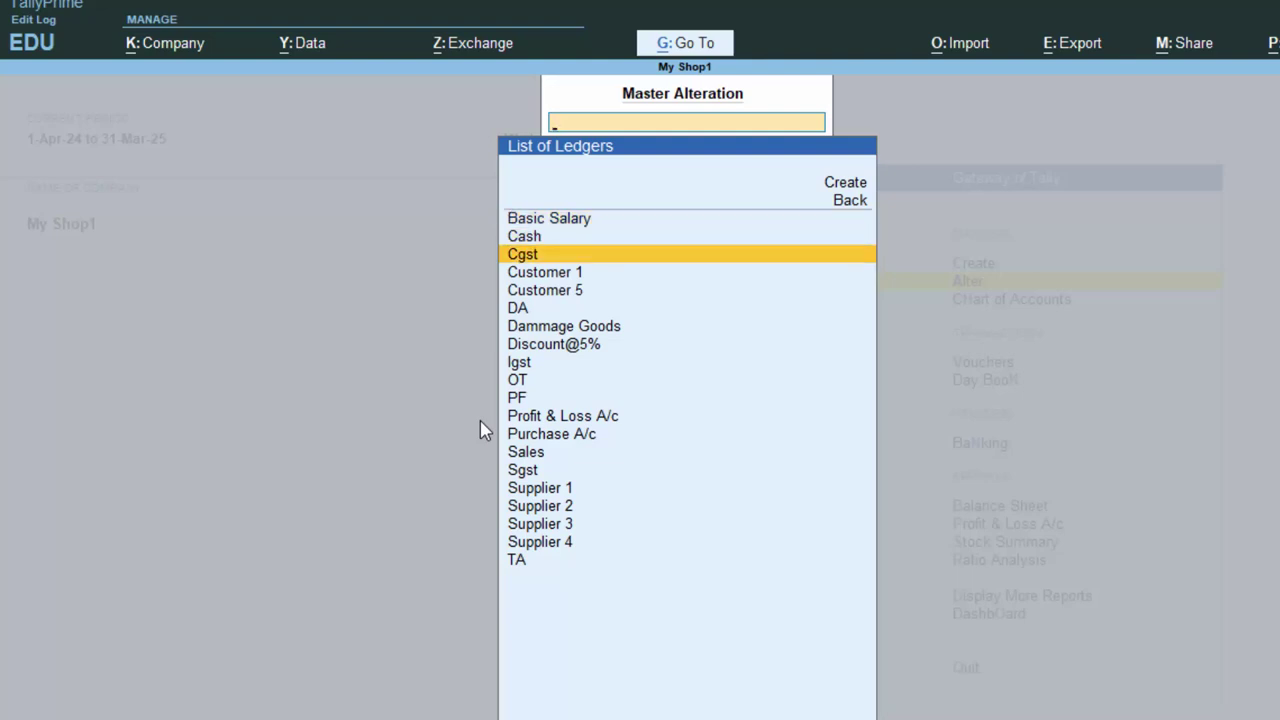
{"action": "key", "text": "Return"}
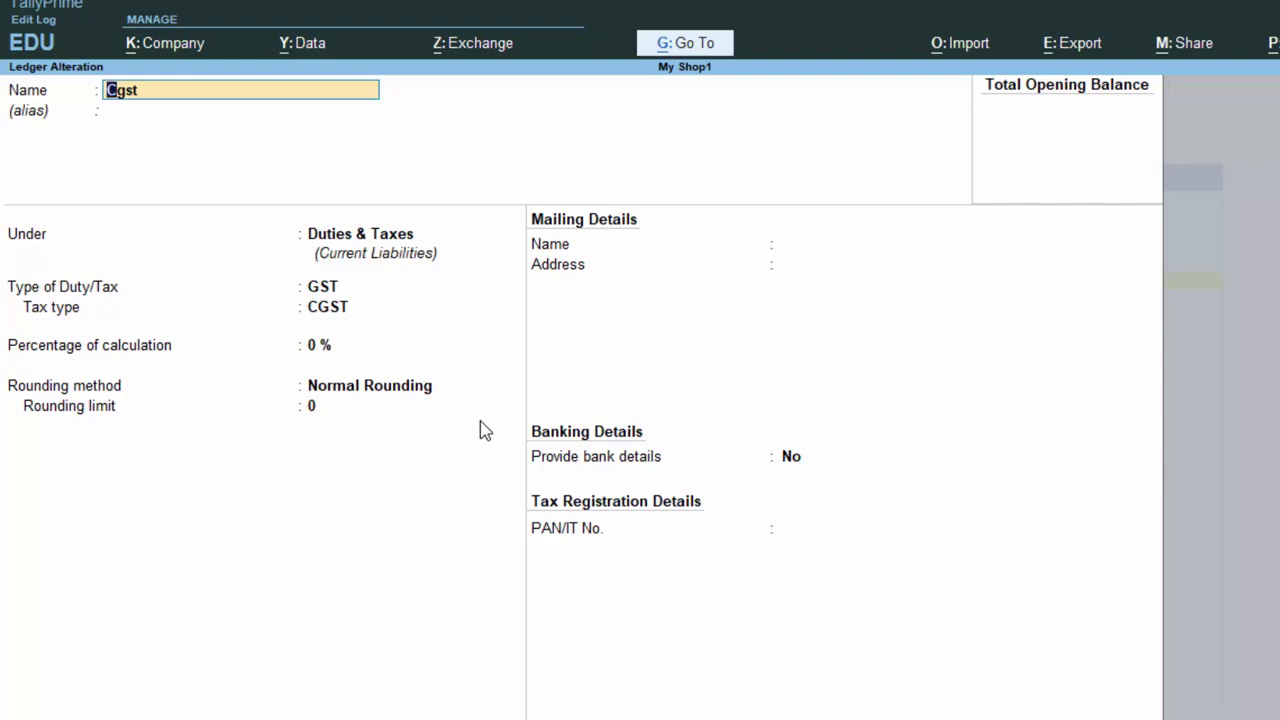
{"action": "key", "text": "Escape"}
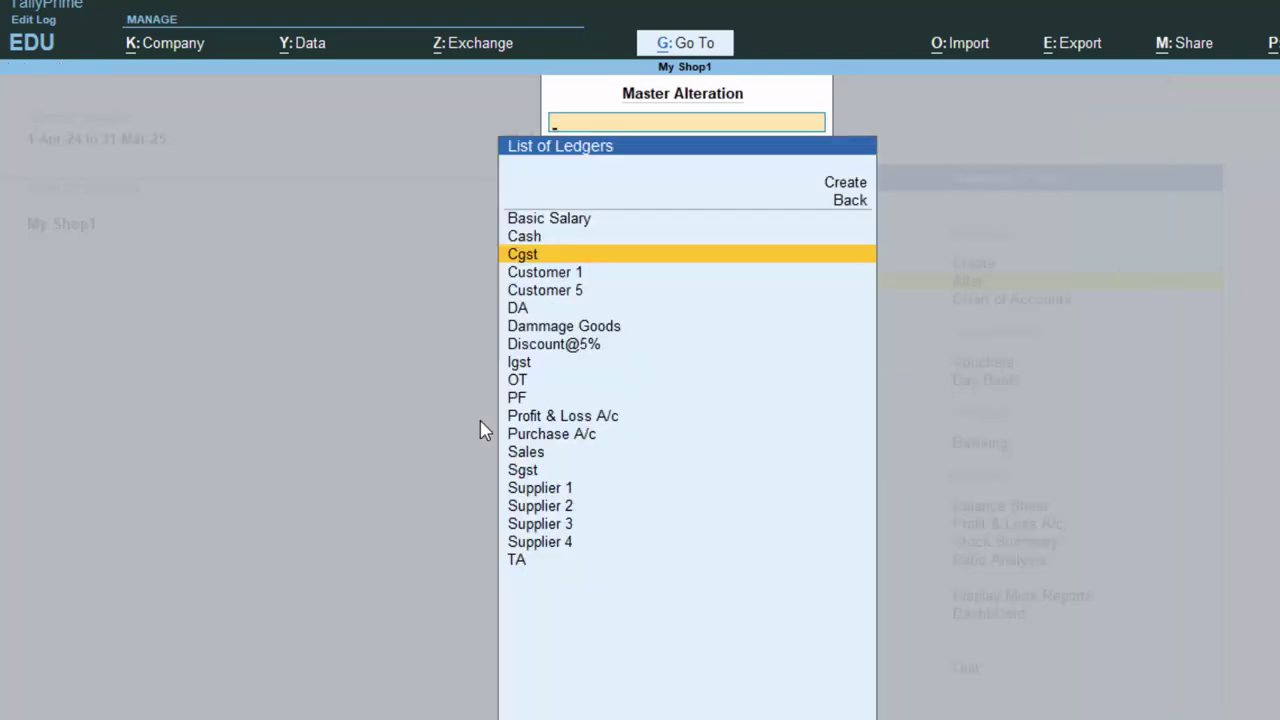
{"action": "key", "text": "Down"}
{"action": "key", "text": "Return"}
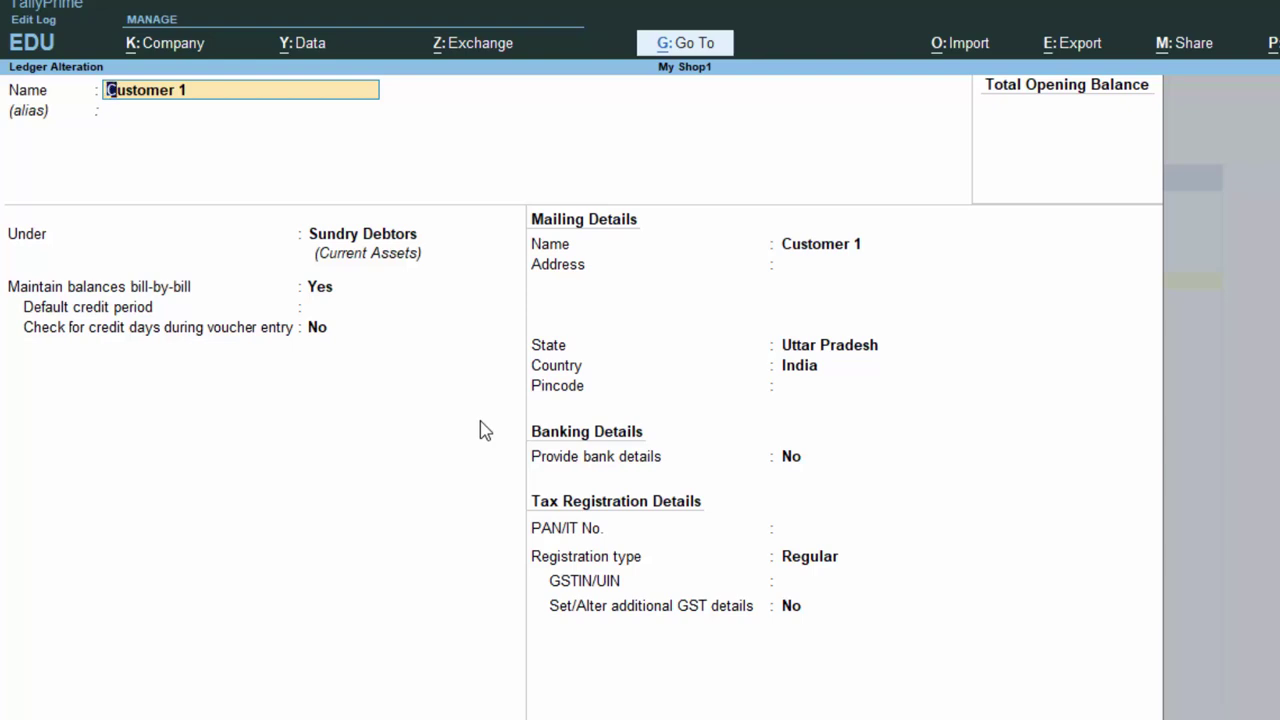
- Quit Customer 1 without saving and open the PF ledger for alteration
{"action": "key", "text": "Escape"}
{"action": "key", "text": "Return"}
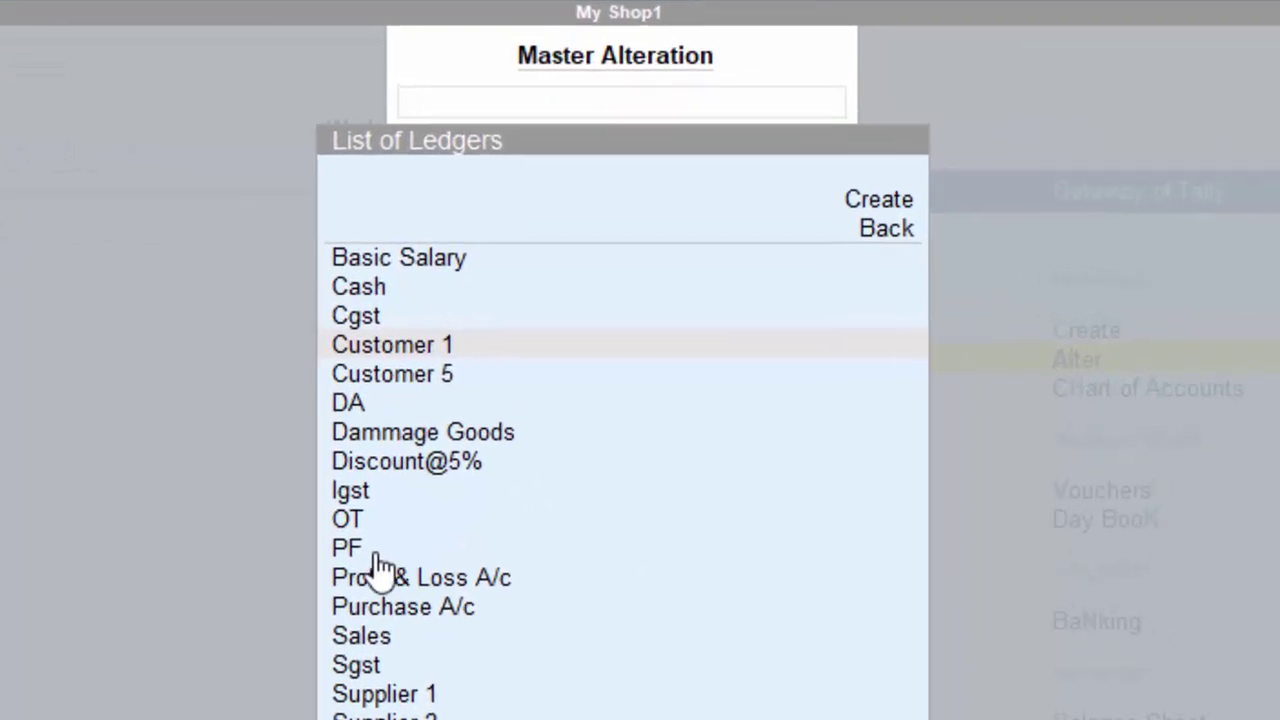
{"action": "left_click", "coordinate": [462, 520]}
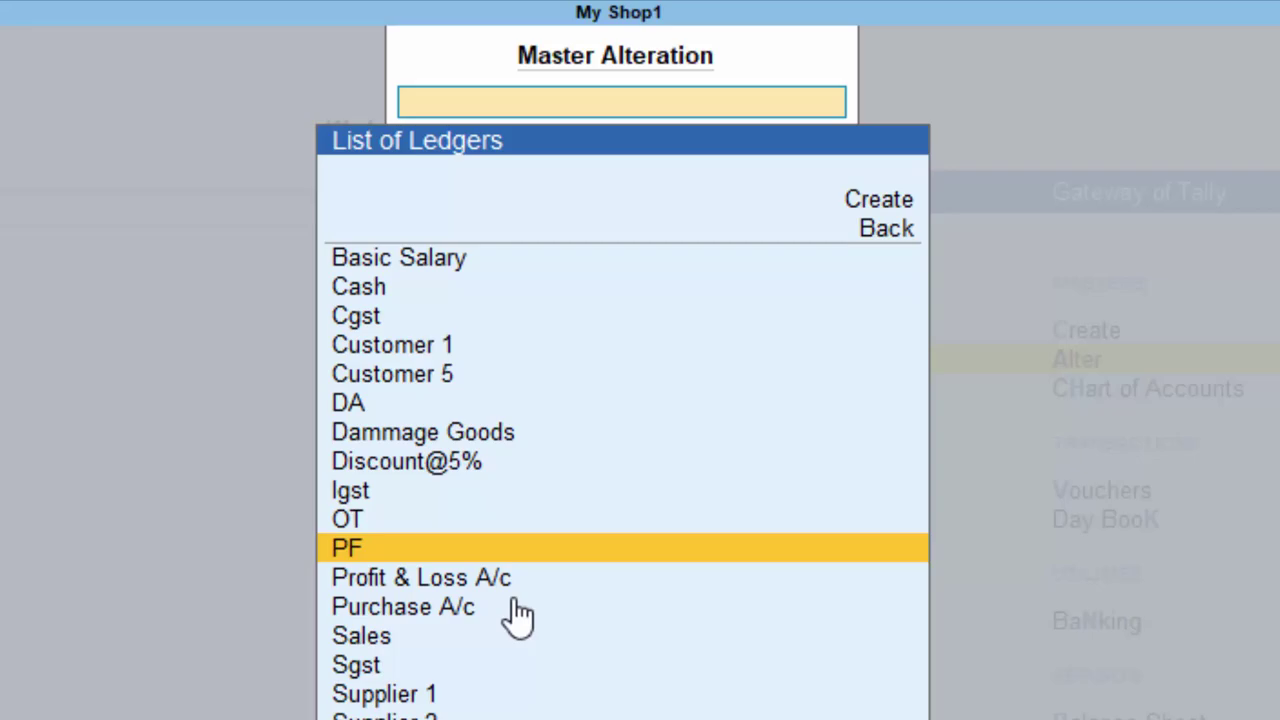
{"action": "key", "text": "Return"}
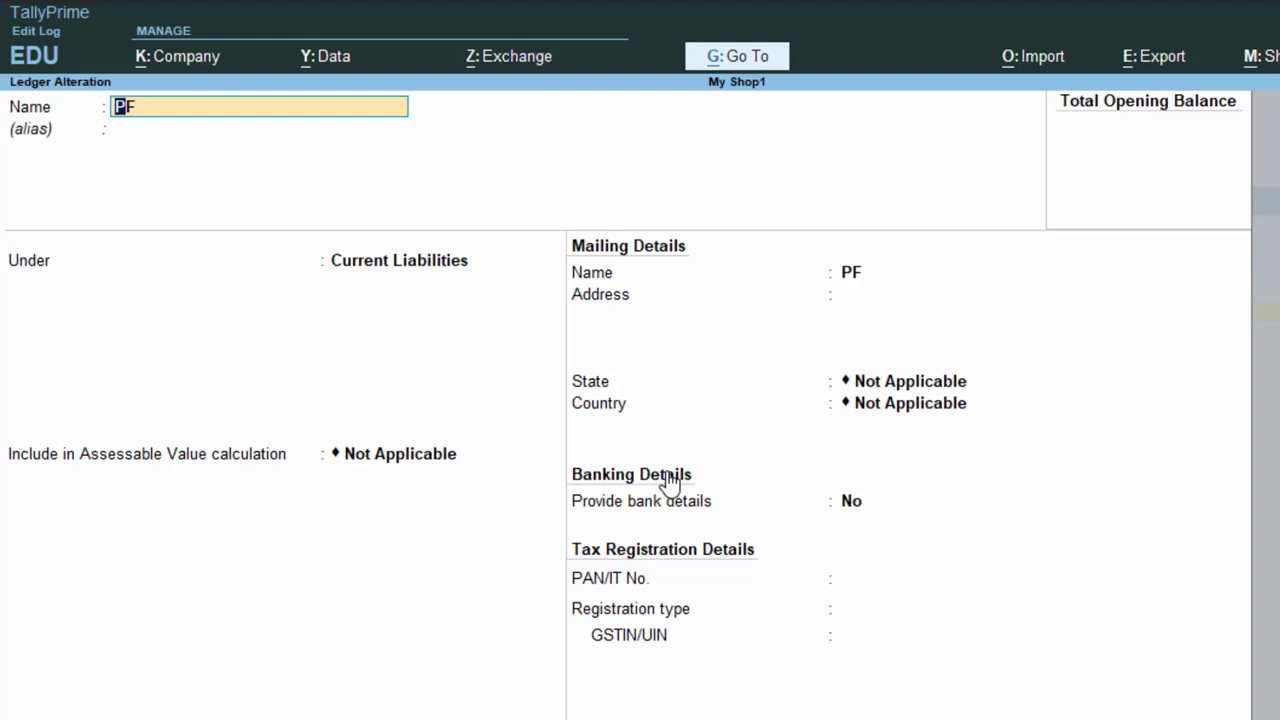
- Leave PF unchanged and open the Sales ledger for alteration
{"action": "key", "text": "Delete"}
{"action": "key", "text": "Delete"}
{"action": "key", "text": "Escape"}
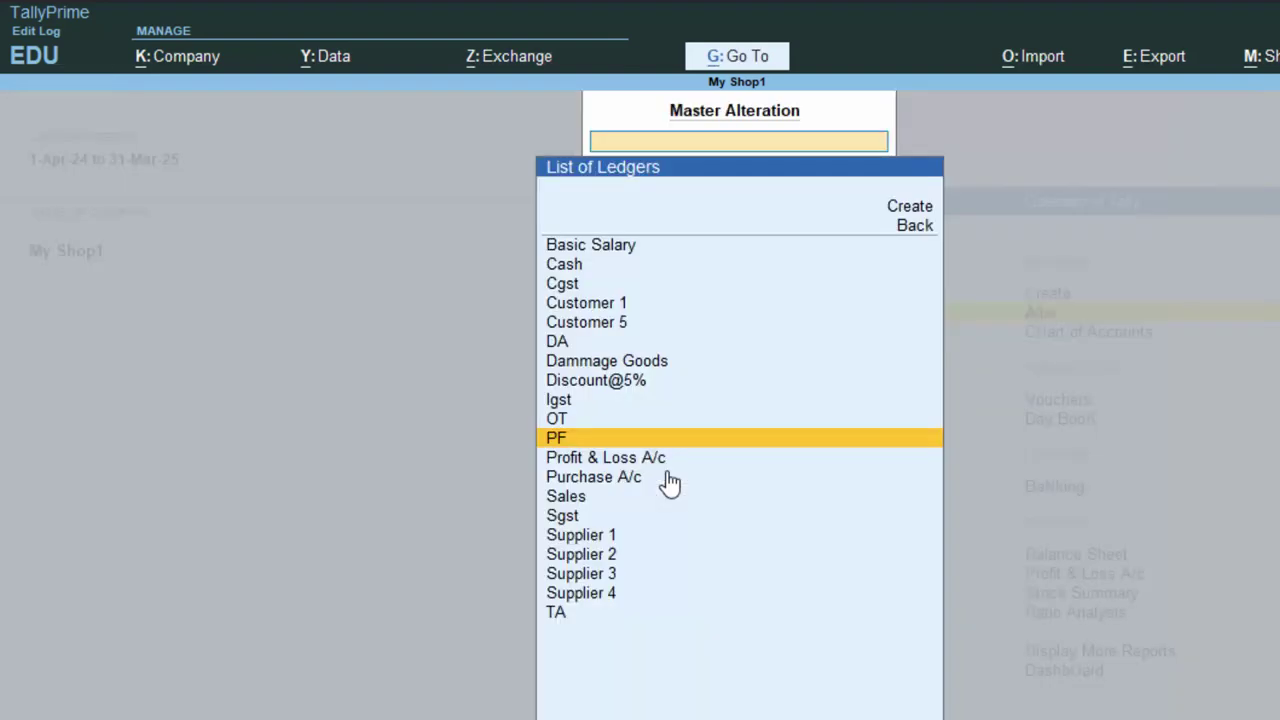
{"action": "key", "text": "Down"}
{"action": "key", "text": "Down"}
{"action": "key", "text": "Down"}
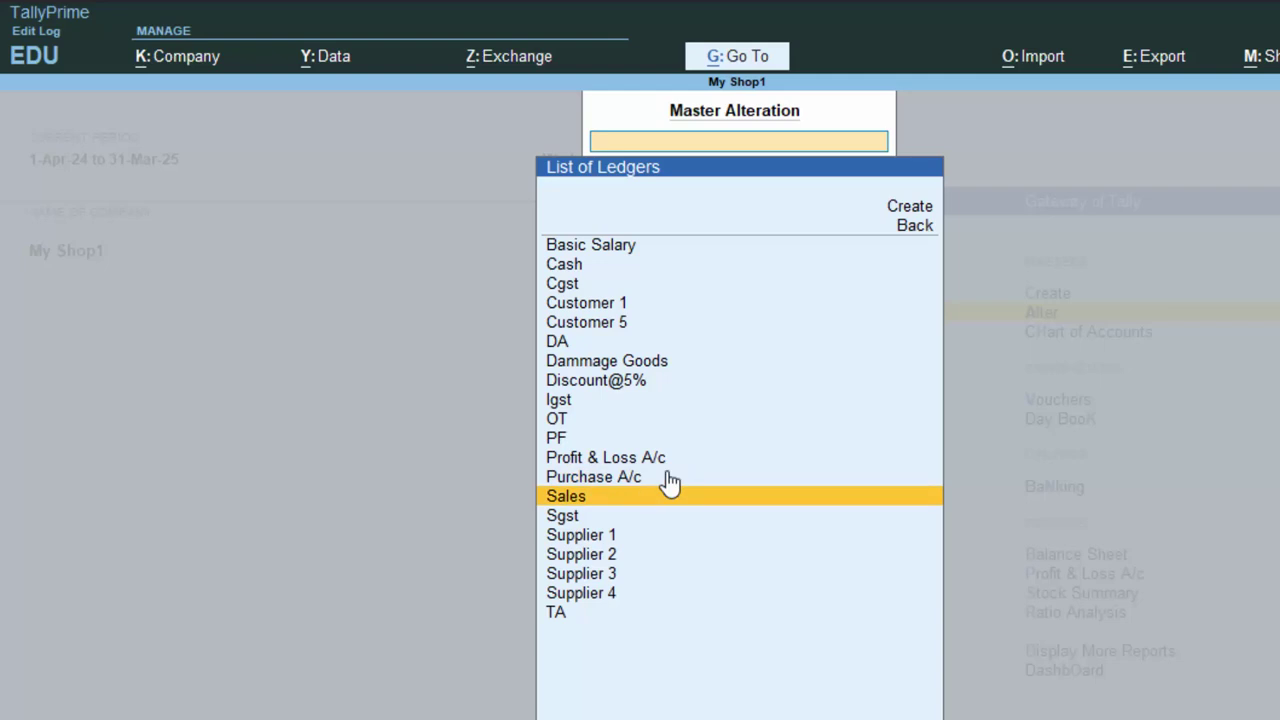
{"action": "key", "text": "Return"}
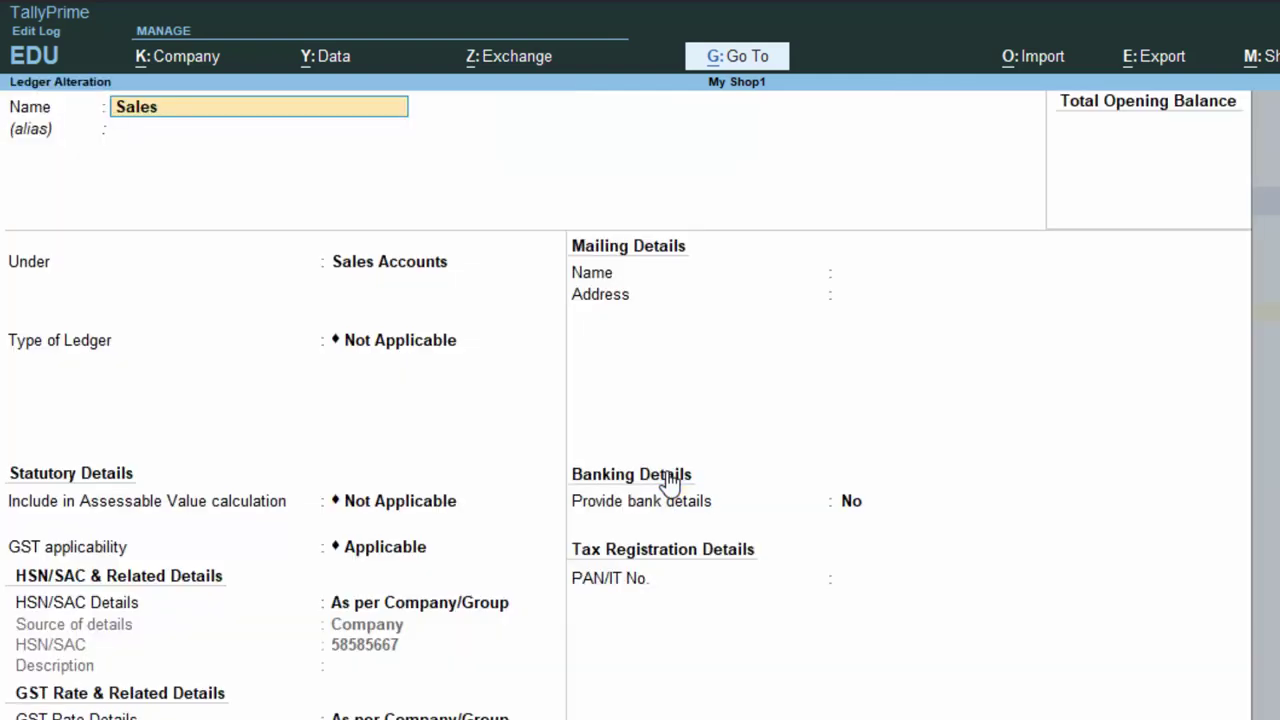